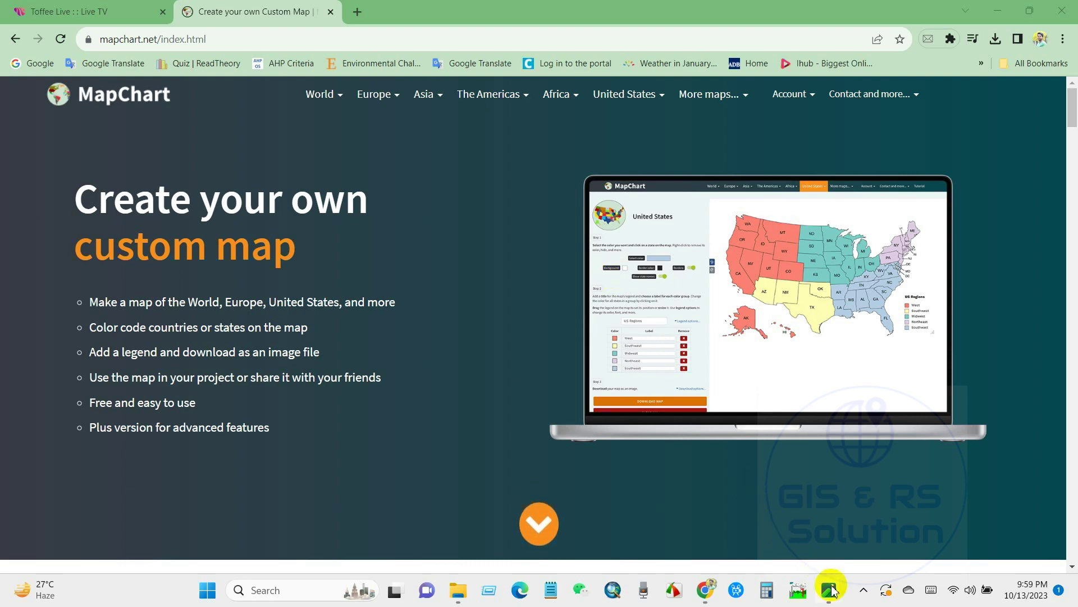
# Bring up the saved Name_of_the_Area.jpeg India states map in Photos.
pyautogui.moveTo(833, 594)
pyautogui.click(762, 539)
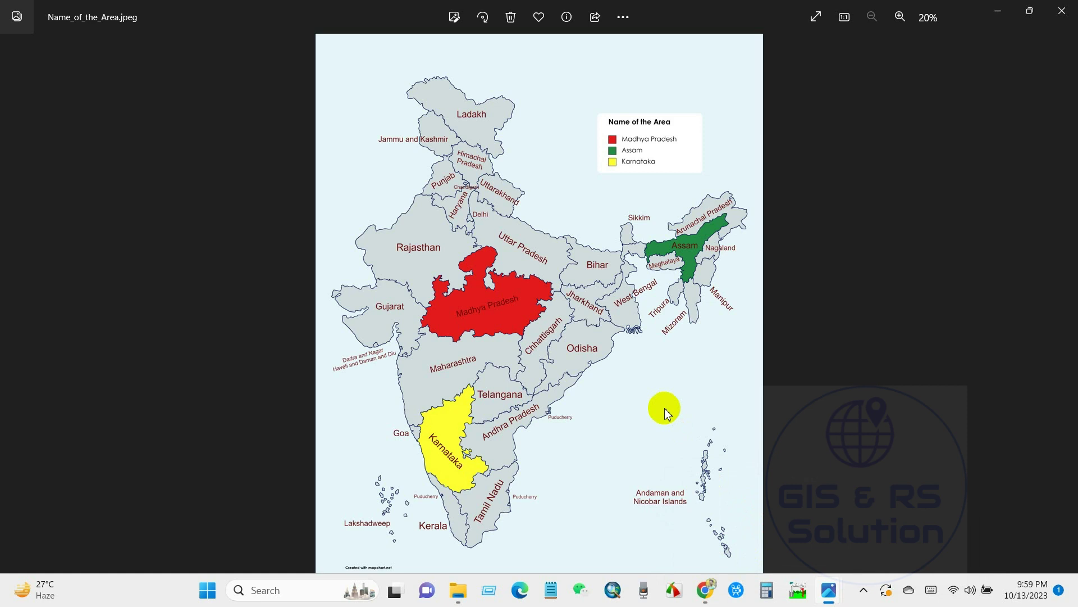
# Compare the Country_Name.jpeg world map with the India map image, then return to Chrome.
pyautogui.moveTo(829, 590)
pyautogui.click(876, 518)
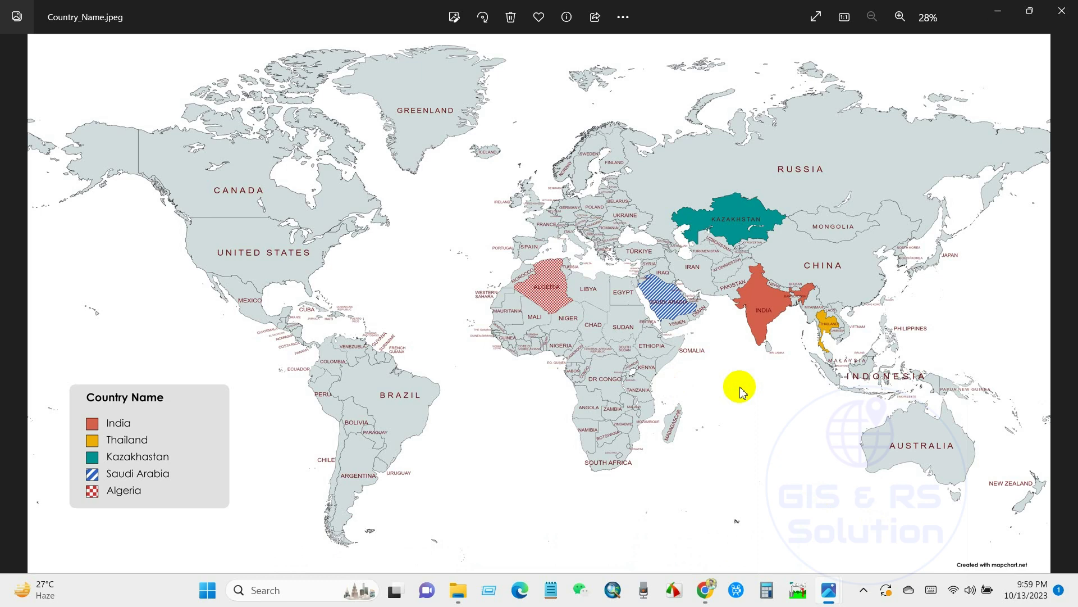
pyautogui.moveTo(829, 590)
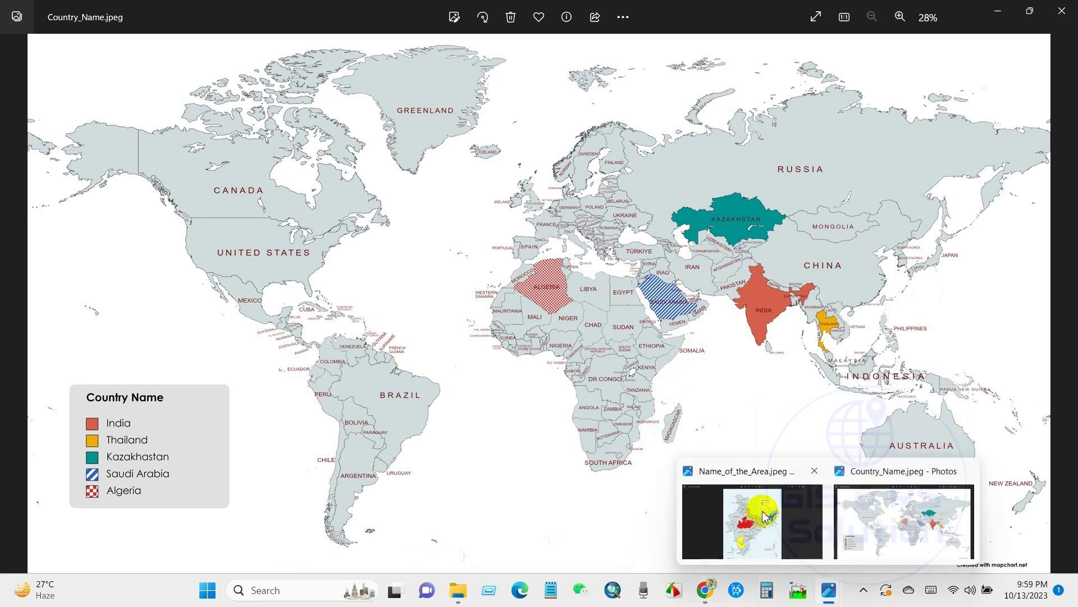
pyautogui.click(756, 514)
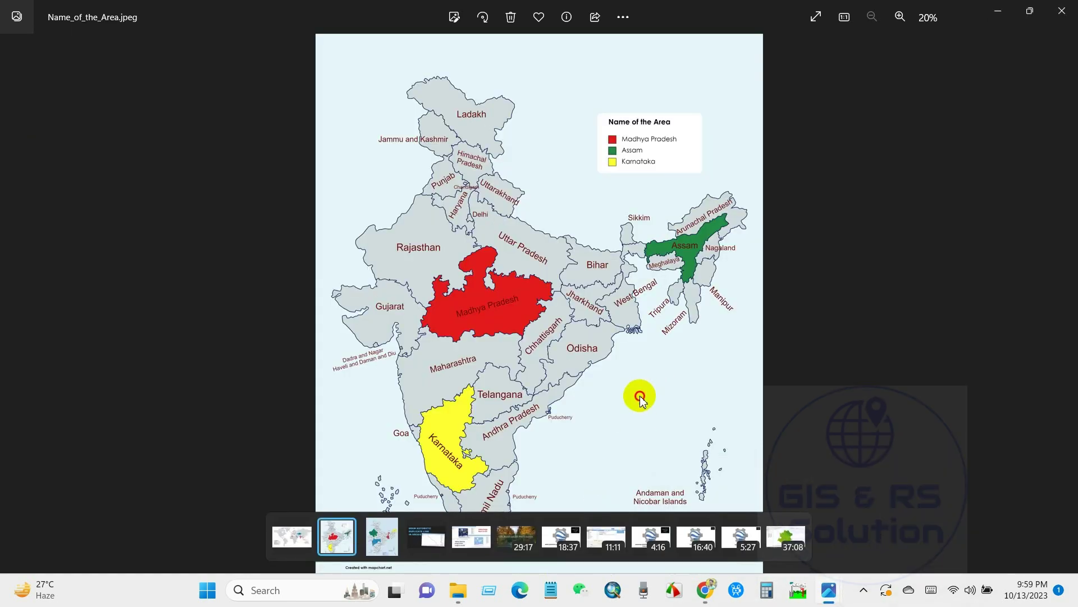
pyautogui.click(709, 594)
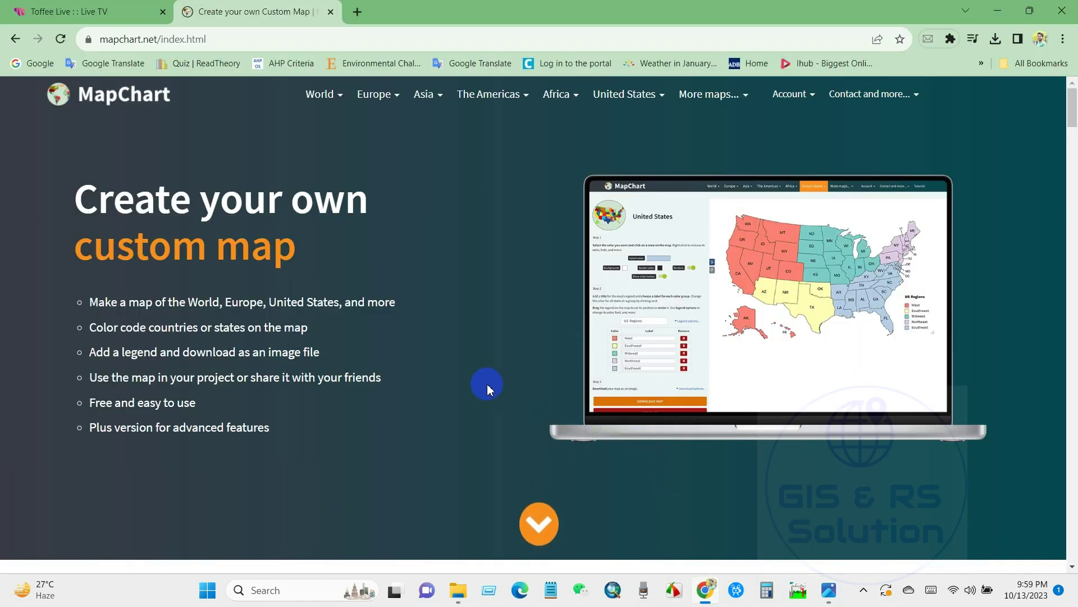
# Search Google for 'Mapchart' and open the mapchart.net result.
pyautogui.moveTo(833, 592)
pyautogui.click(719, 488)
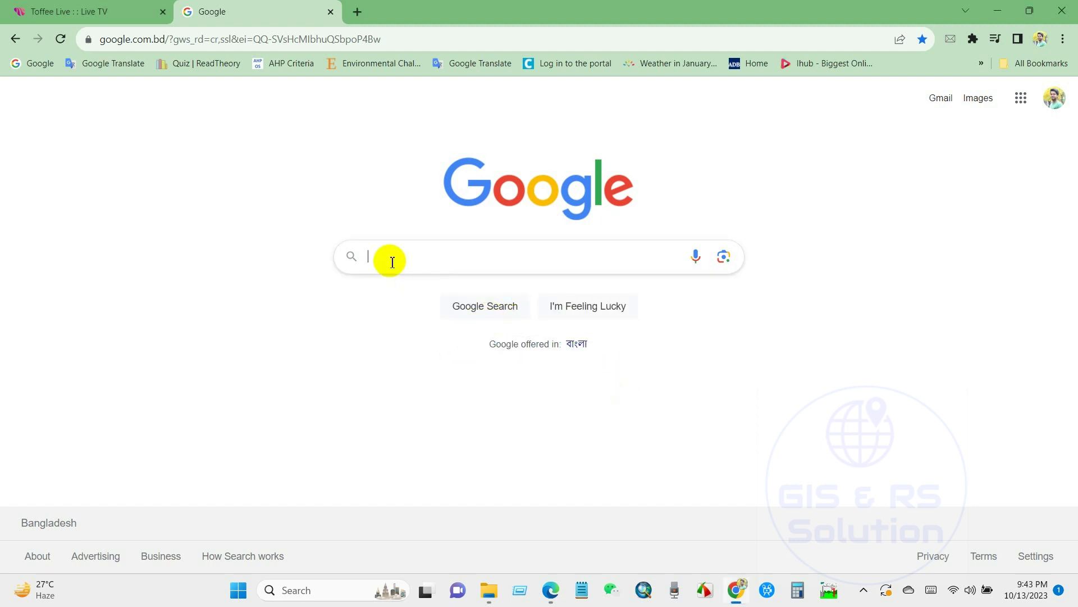
pyautogui.click(392, 262)
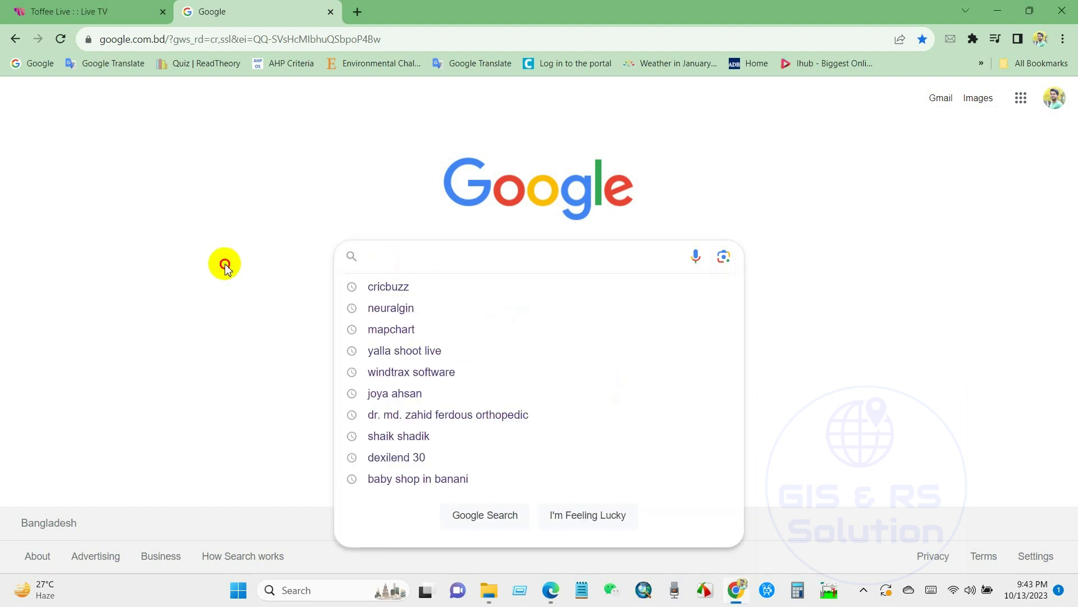
pyautogui.click(224, 263)
pyautogui.click(399, 264)
pyautogui.write('Mapchart')
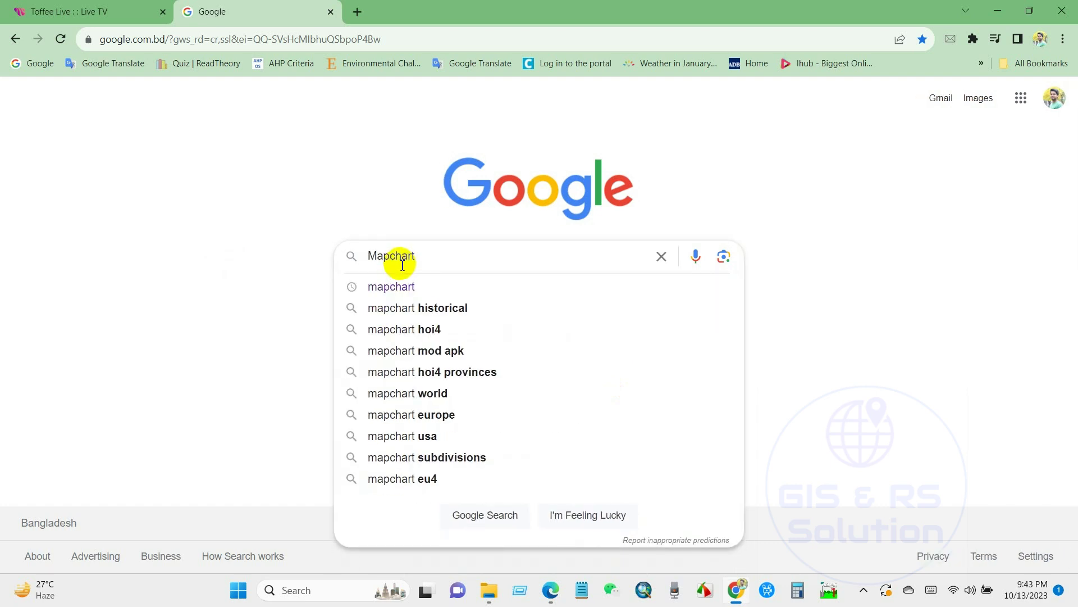
pyautogui.press('Return')
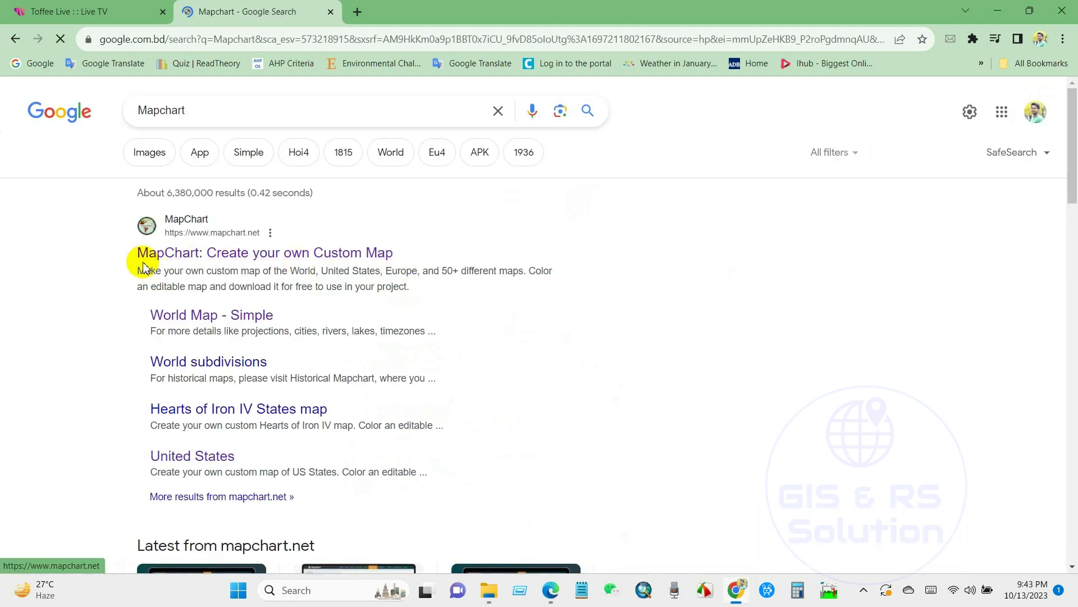
pyautogui.click(239, 254)
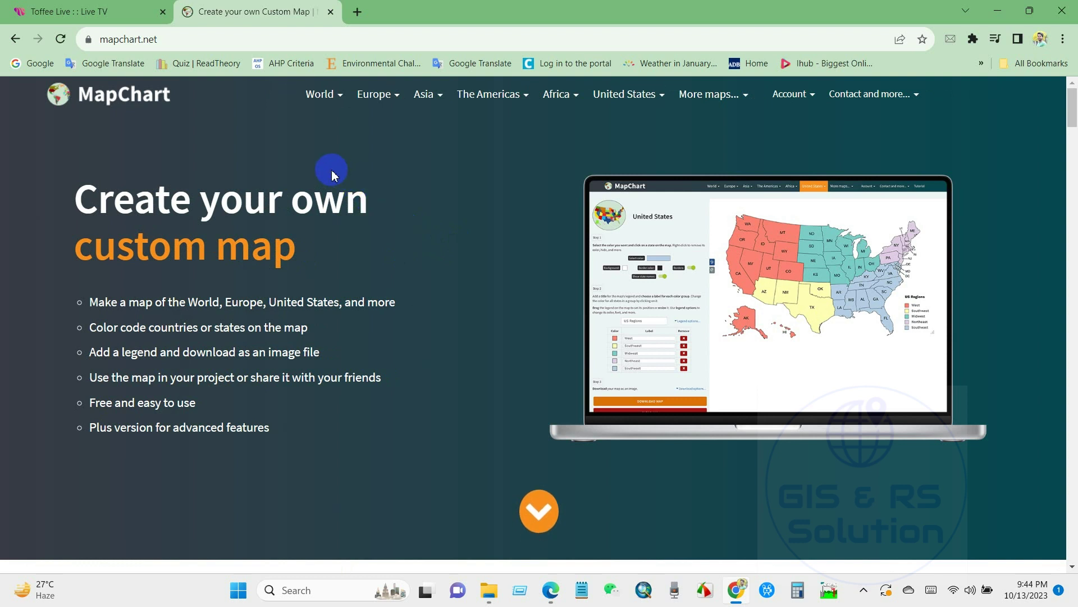
# Open the World Map: Simple page from the World menu and scroll through it.
pyautogui.click(320, 99)
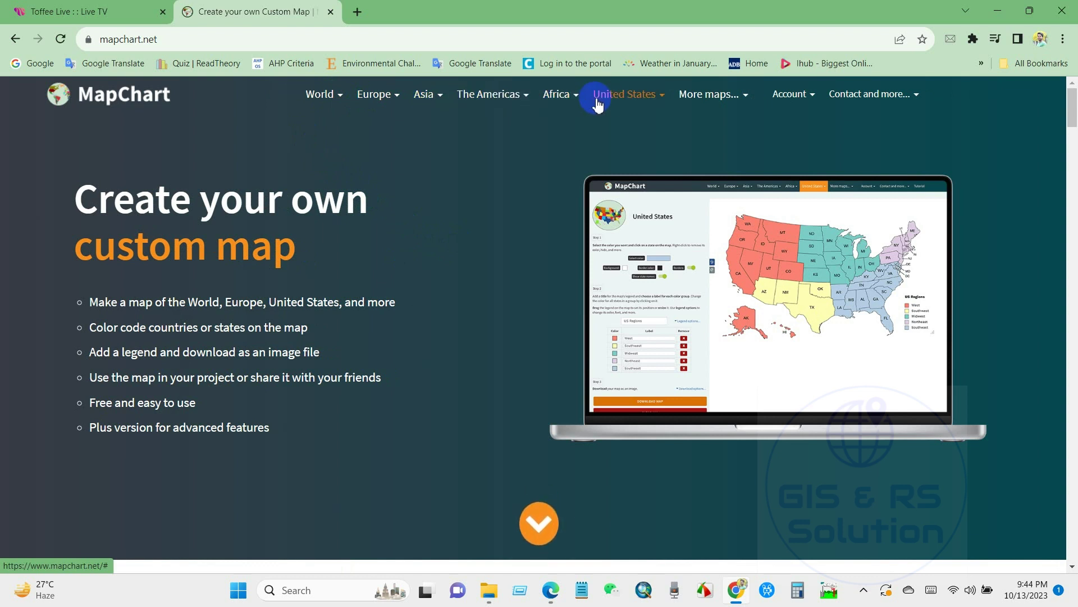
pyautogui.click(748, 97)
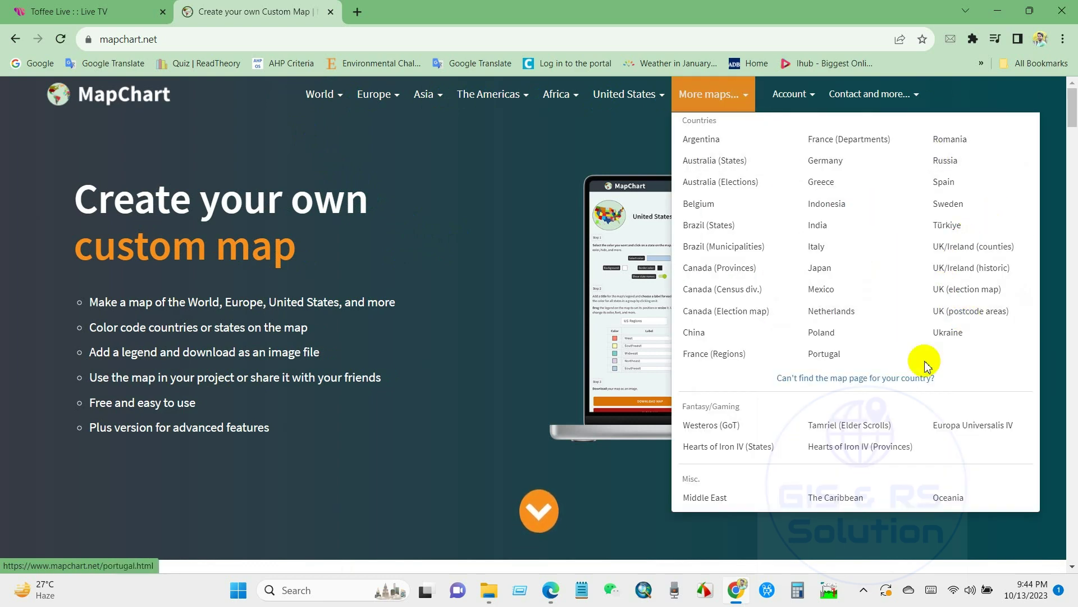
pyautogui.click(631, 149)
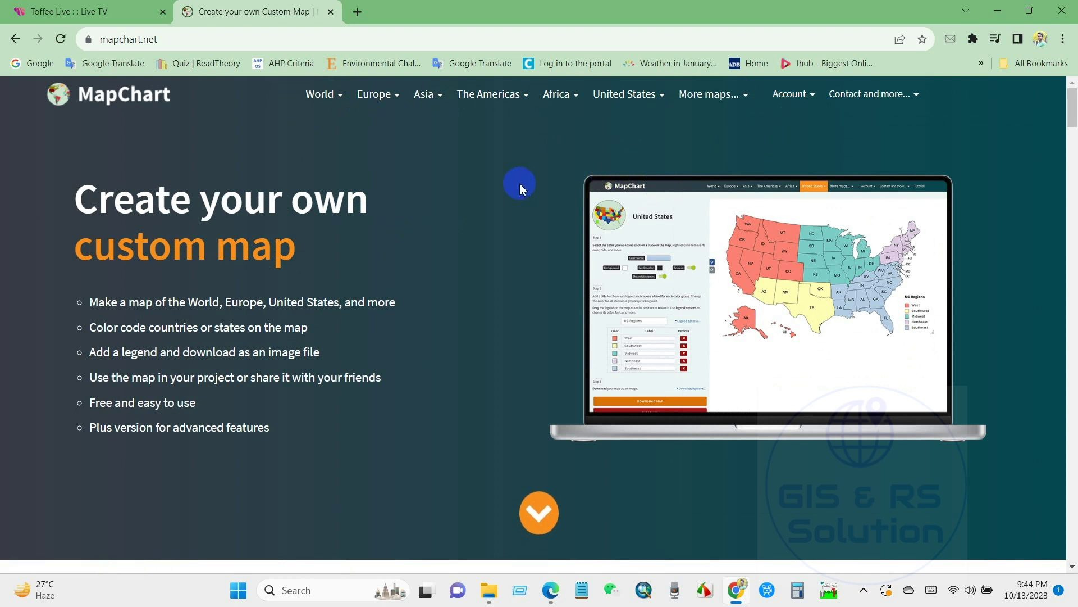
pyautogui.click(320, 94)
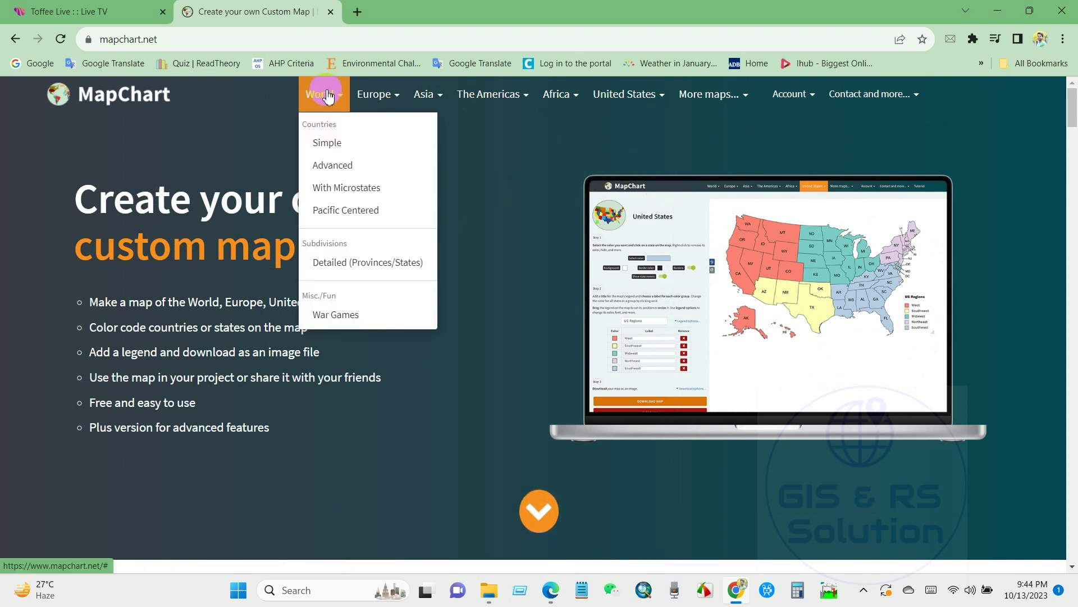
pyautogui.click(325, 144)
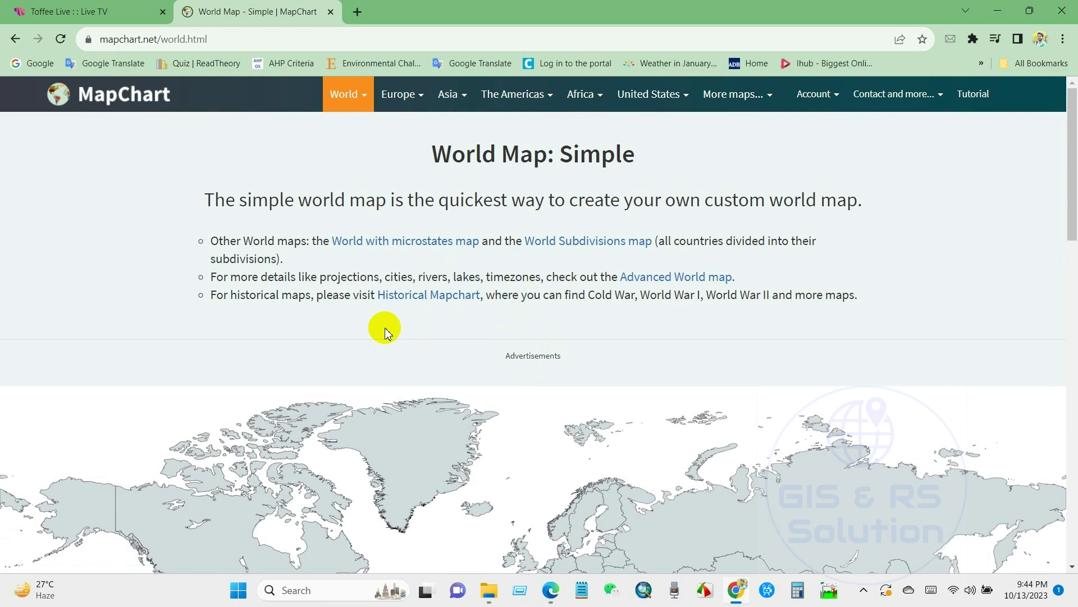
pyautogui.scroll(-7, 385, 328)
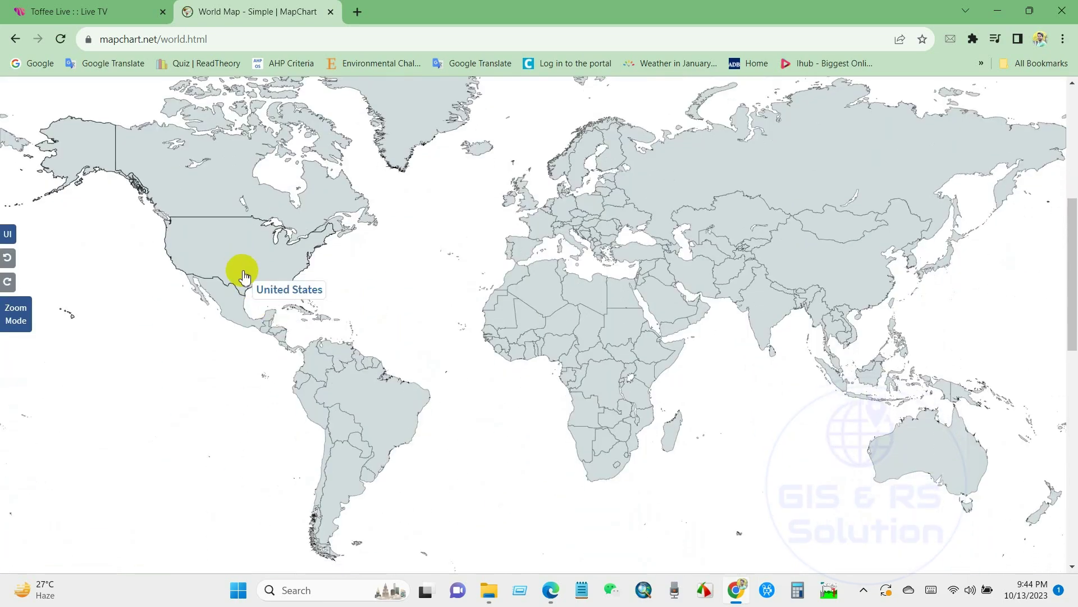
pyautogui.scroll(-10, 242, 278)
pyautogui.scroll(10, 244, 284)
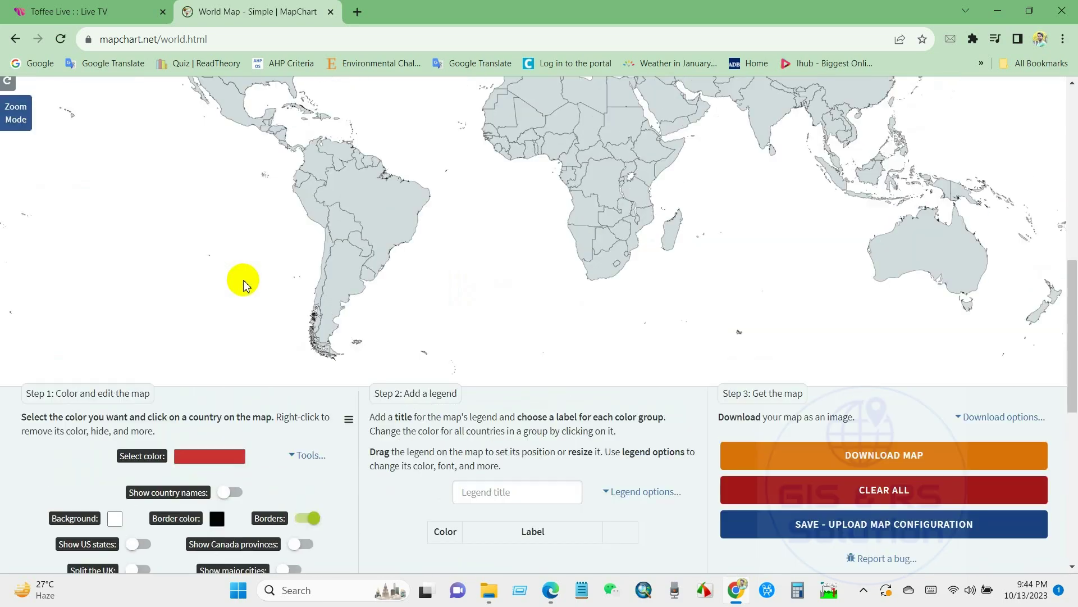
pyautogui.scroll(2, 600, 294)
pyautogui.scroll(3, 599, 293)
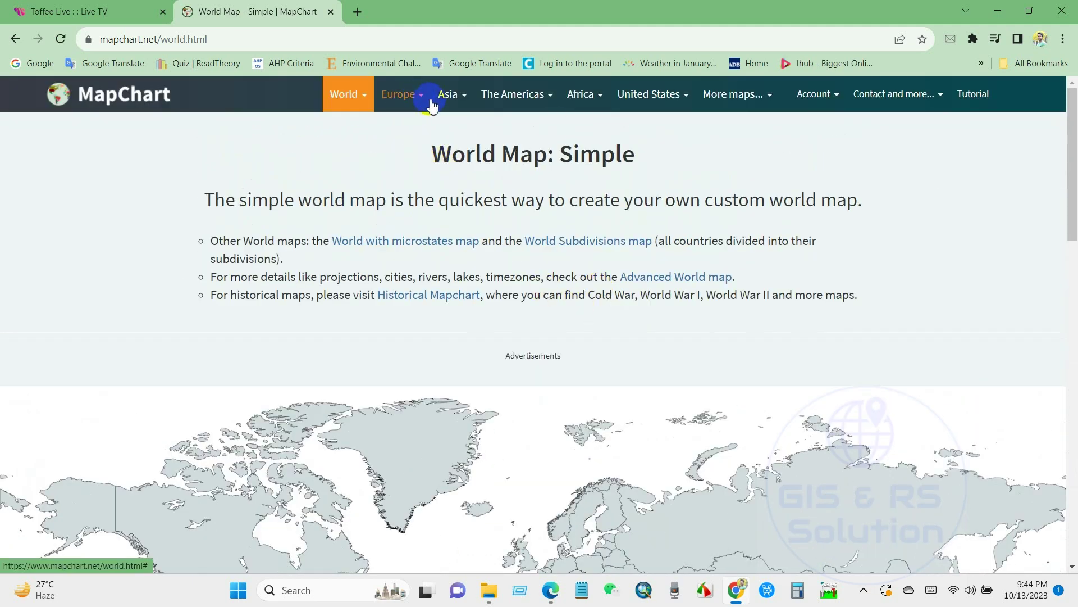
pyautogui.click(771, 96)
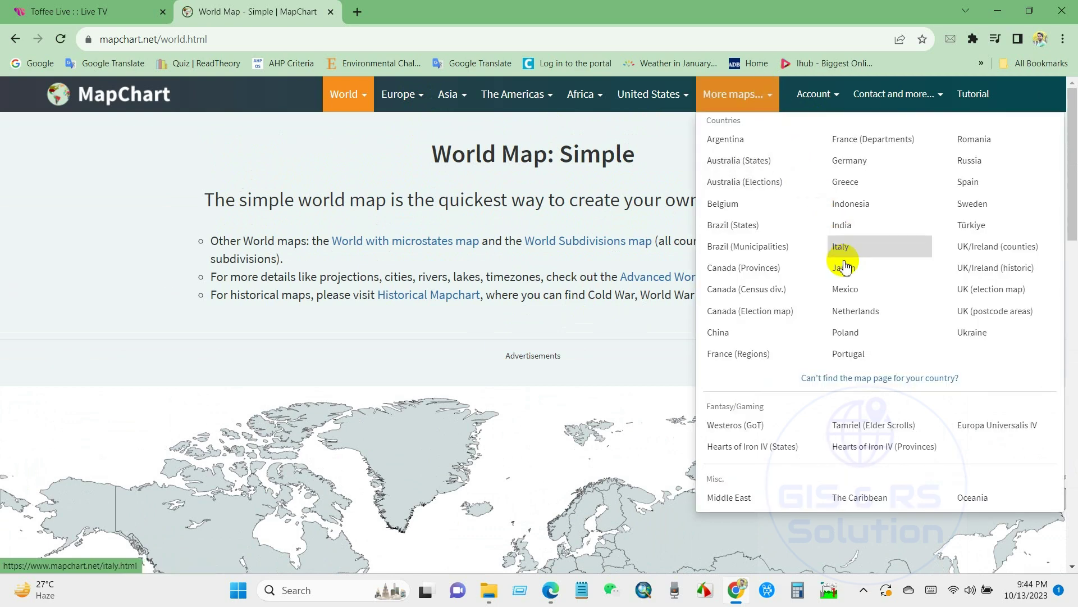
# Open the India states map and turn on Show state names.
pyautogui.click(841, 226)
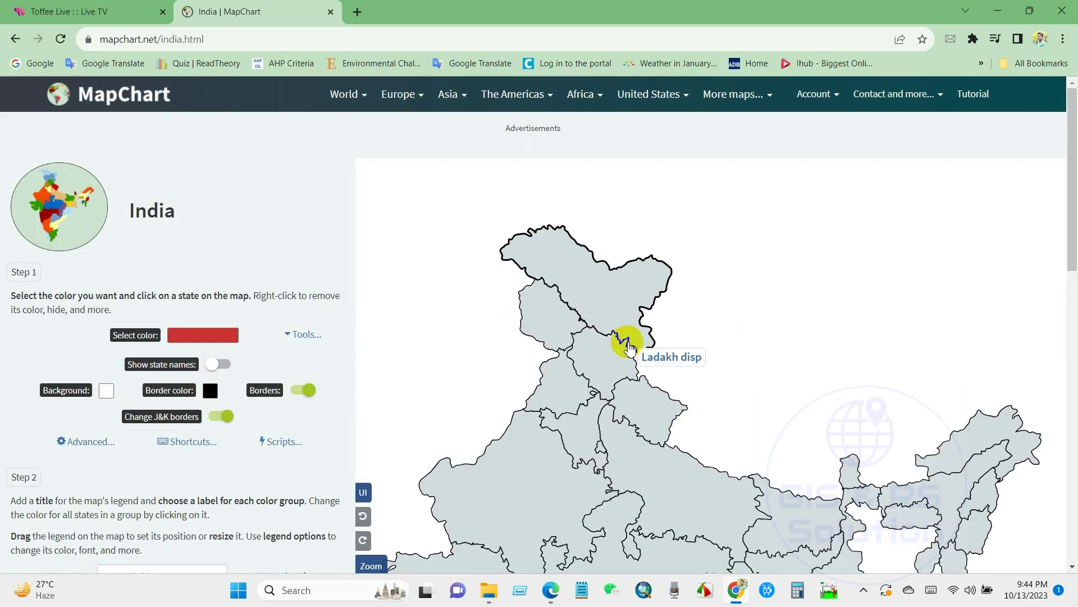
pyautogui.scroll(-12, 630, 347)
pyautogui.scroll(5, 630, 347)
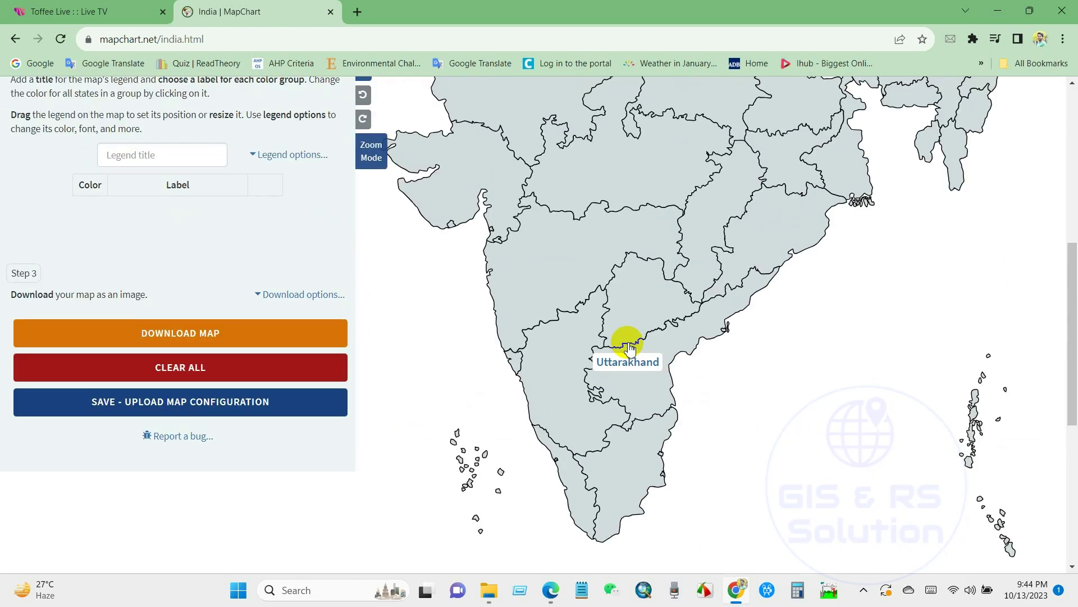
pyautogui.scroll(6, 630, 348)
pyautogui.scroll(-1, 739, 245)
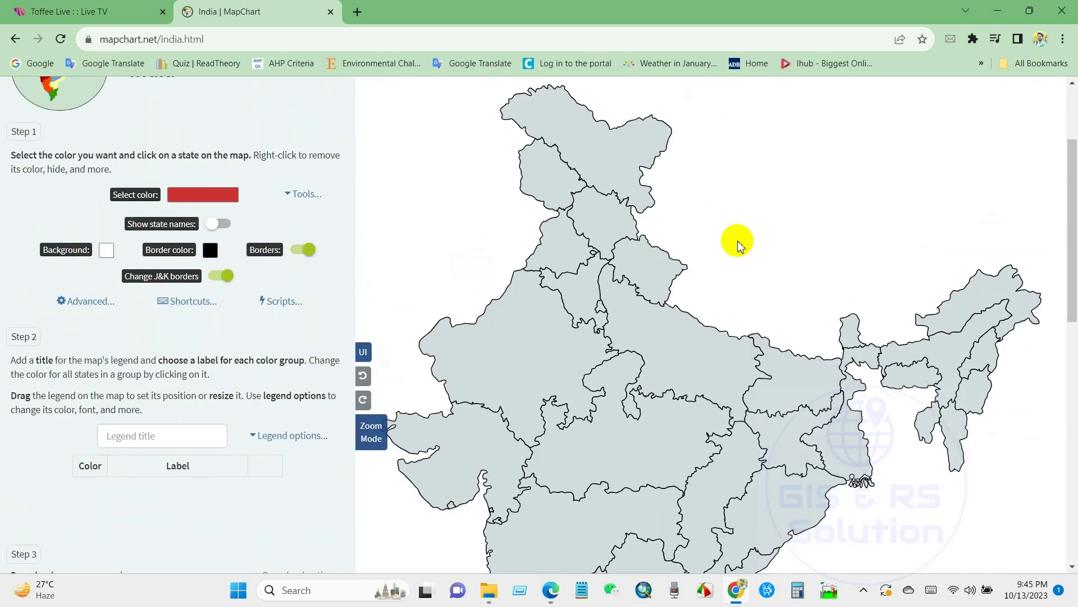
pyautogui.click(222, 224)
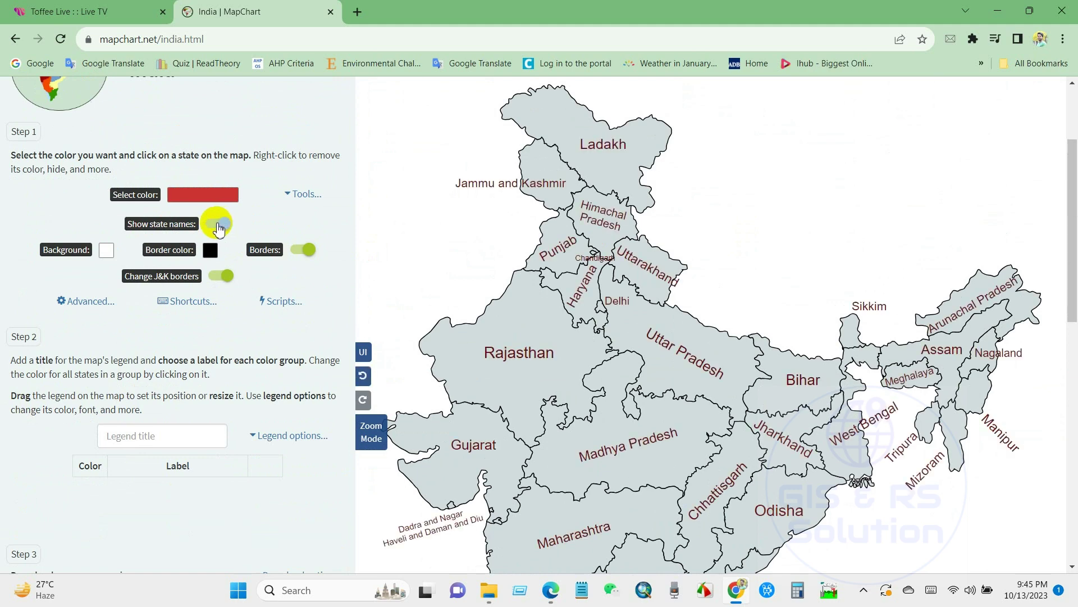
pyautogui.scroll(-4, 581, 306)
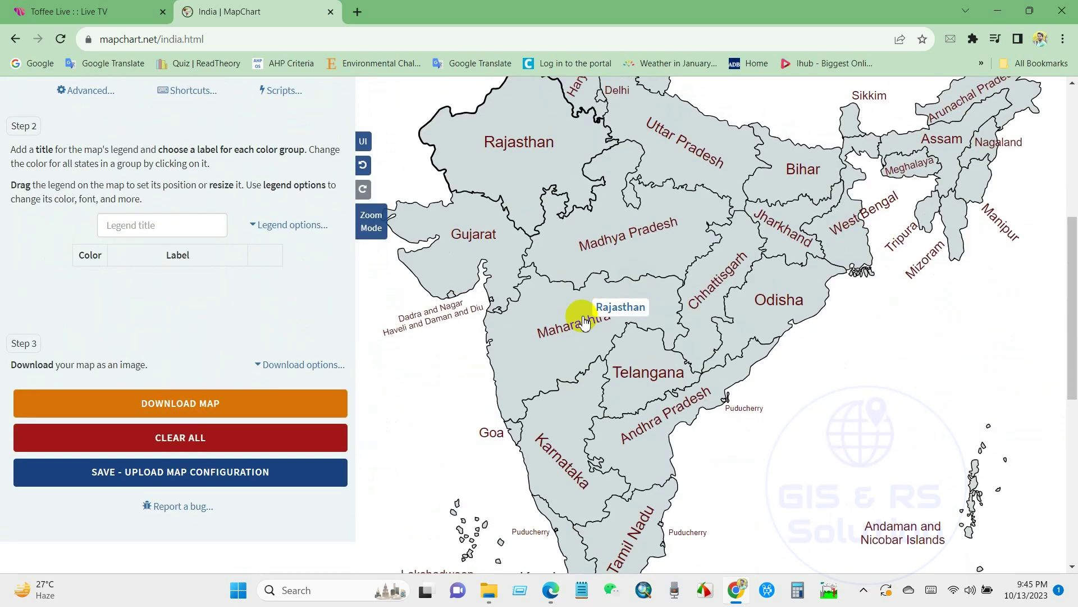
pyautogui.scroll(-1, 584, 323)
pyautogui.scroll(5, 585, 323)
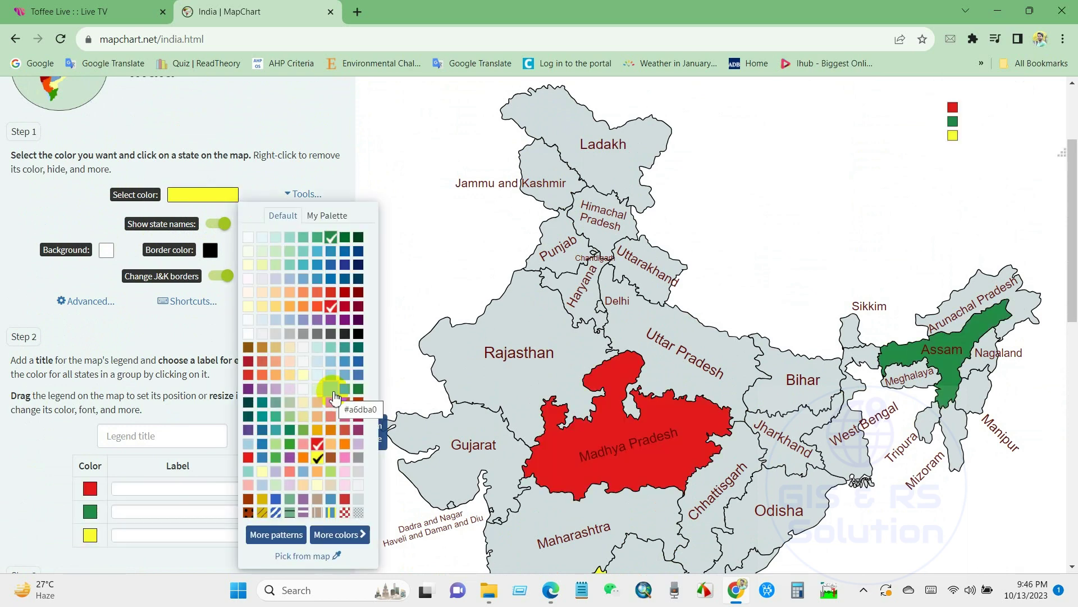
pyautogui.click(212, 194)
# Fill Jammu and Kashmir with light blue, replacing a first darker blue fill.
pyautogui.click(212, 194)
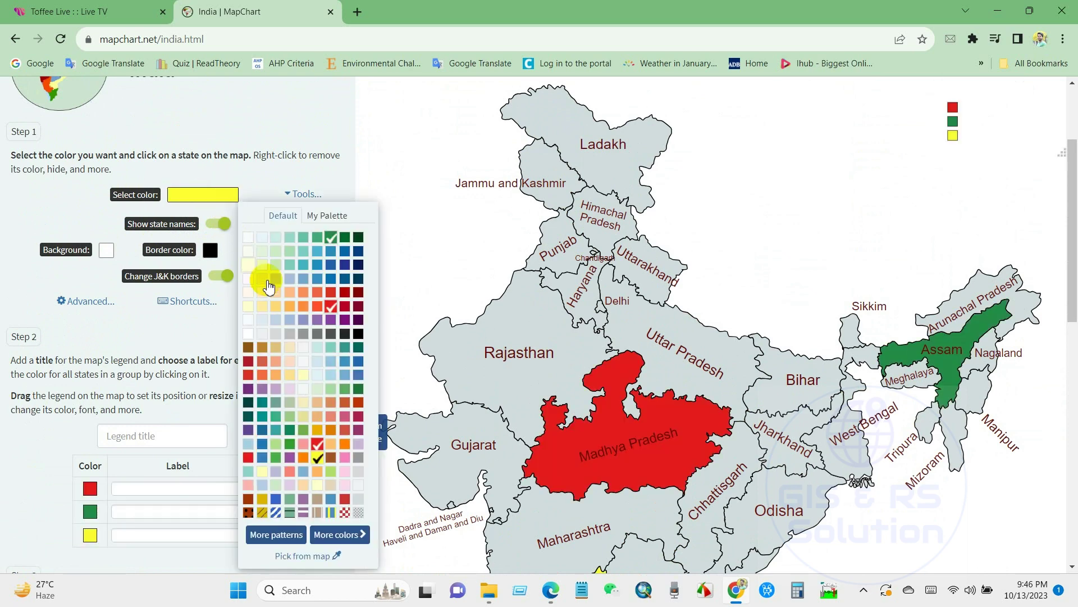
pyautogui.click(322, 272)
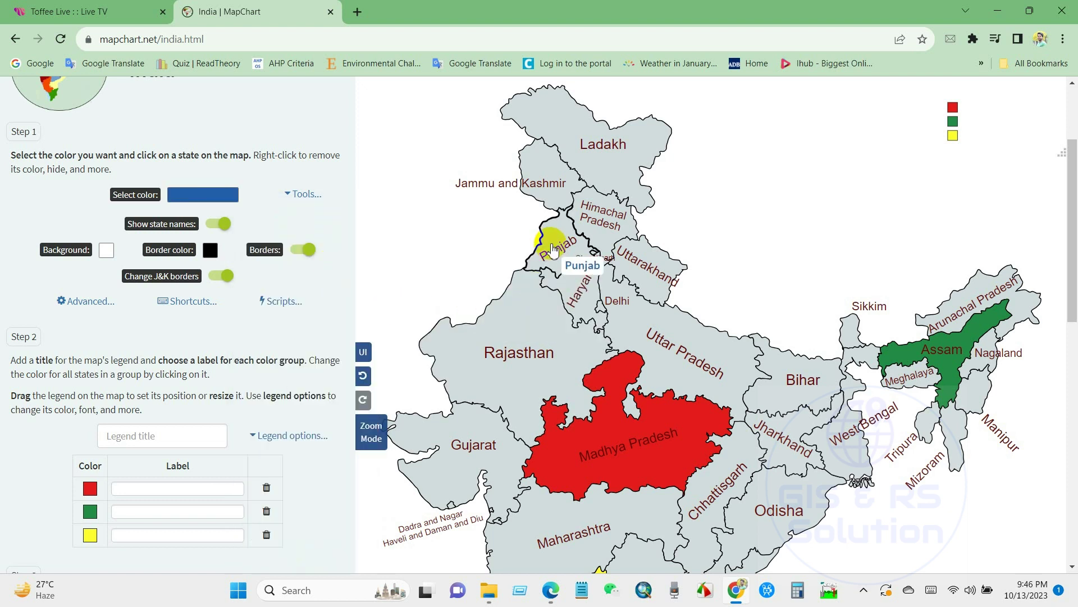
pyautogui.click(552, 174)
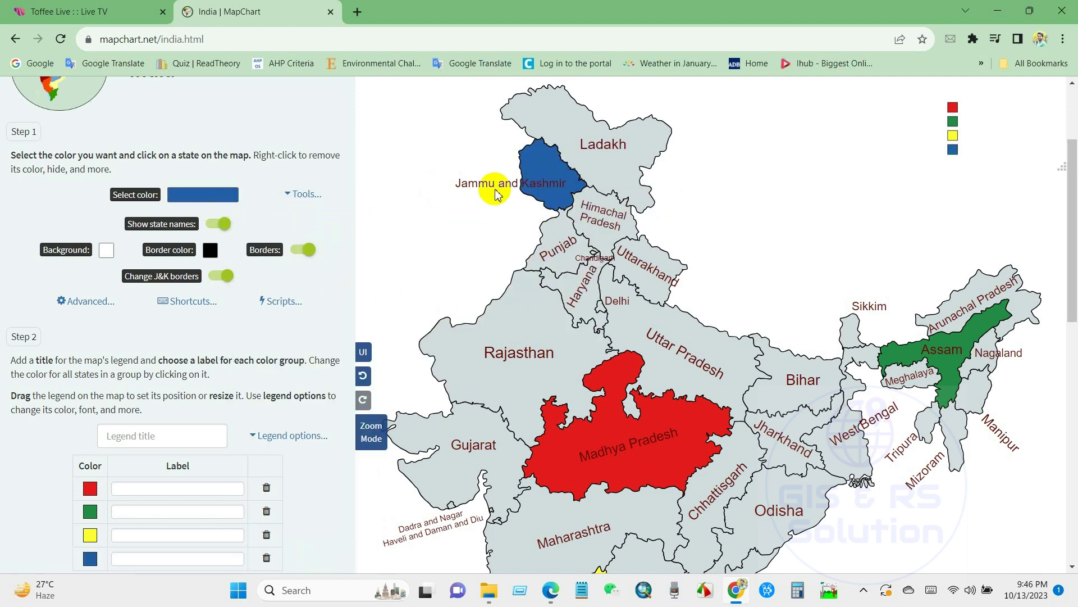
pyautogui.rightClick(535, 170)
pyautogui.click(561, 199)
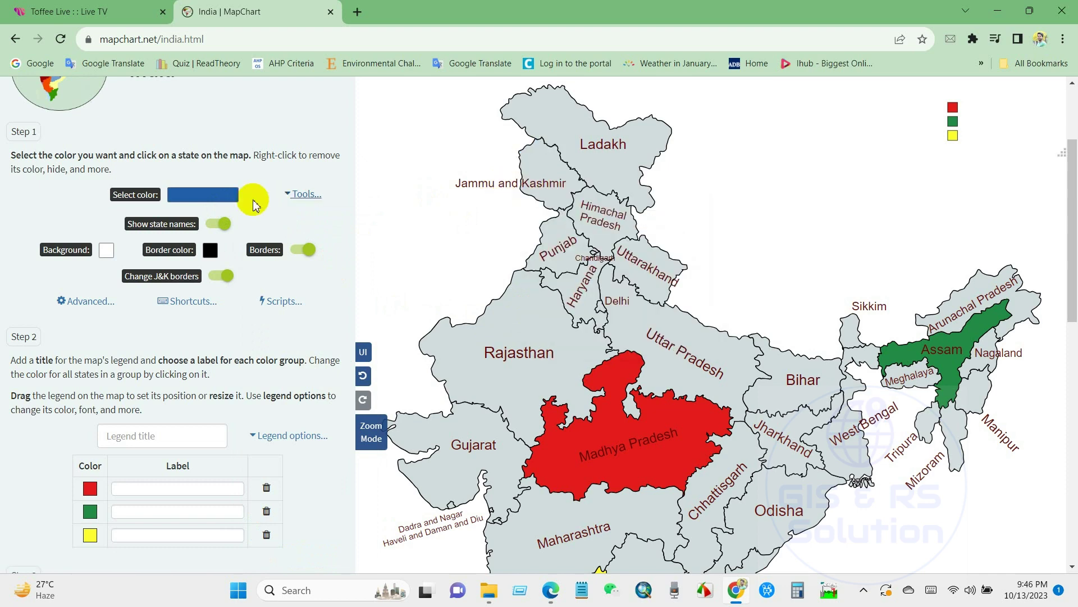
pyautogui.click(203, 192)
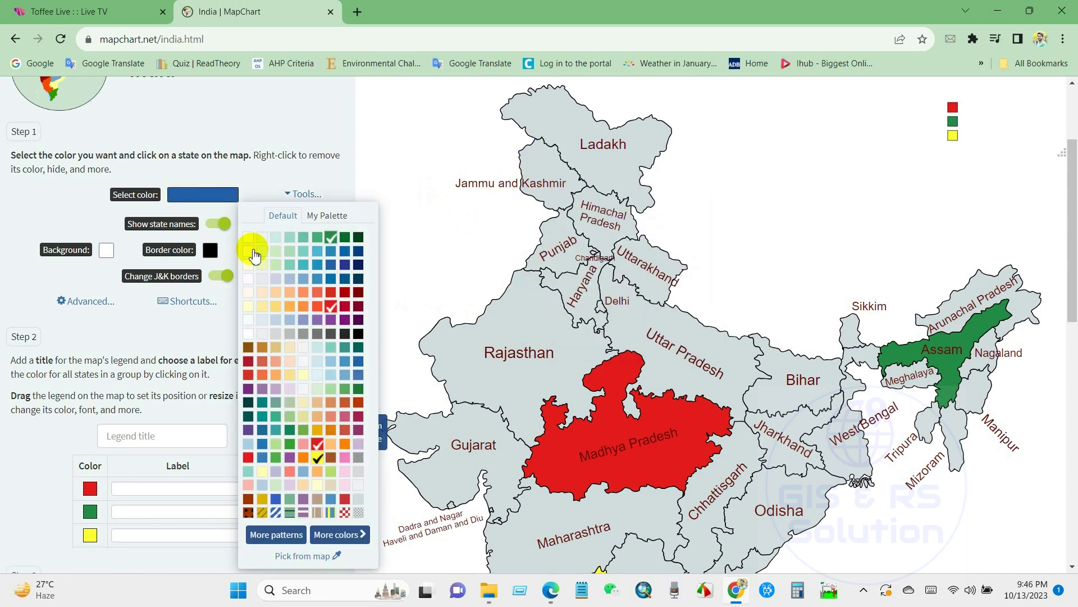
pyautogui.click(316, 251)
pyautogui.click(551, 179)
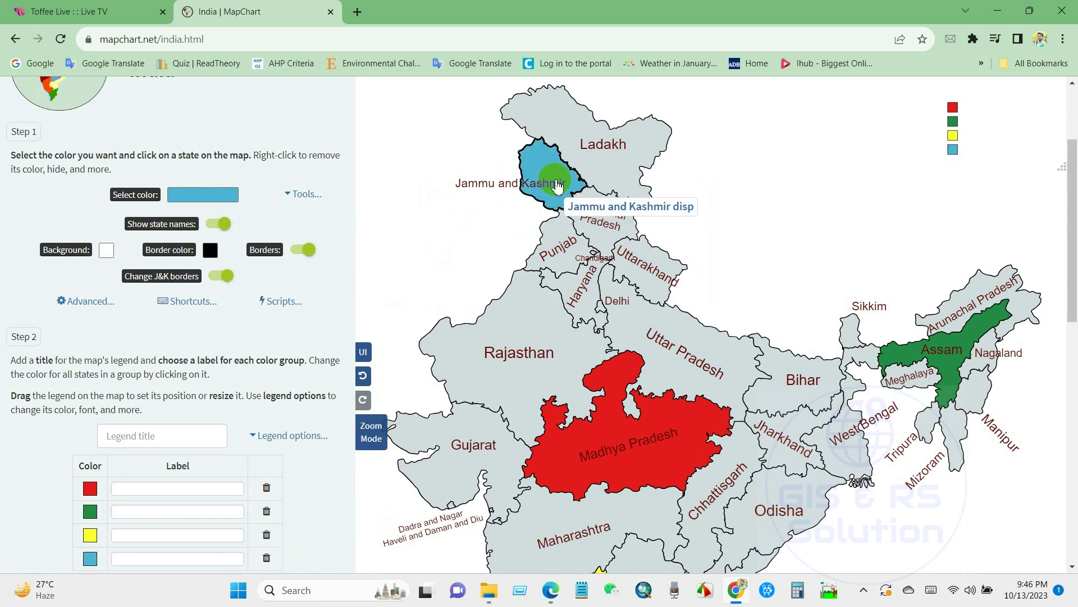
pyautogui.scroll(-4, 578, 296)
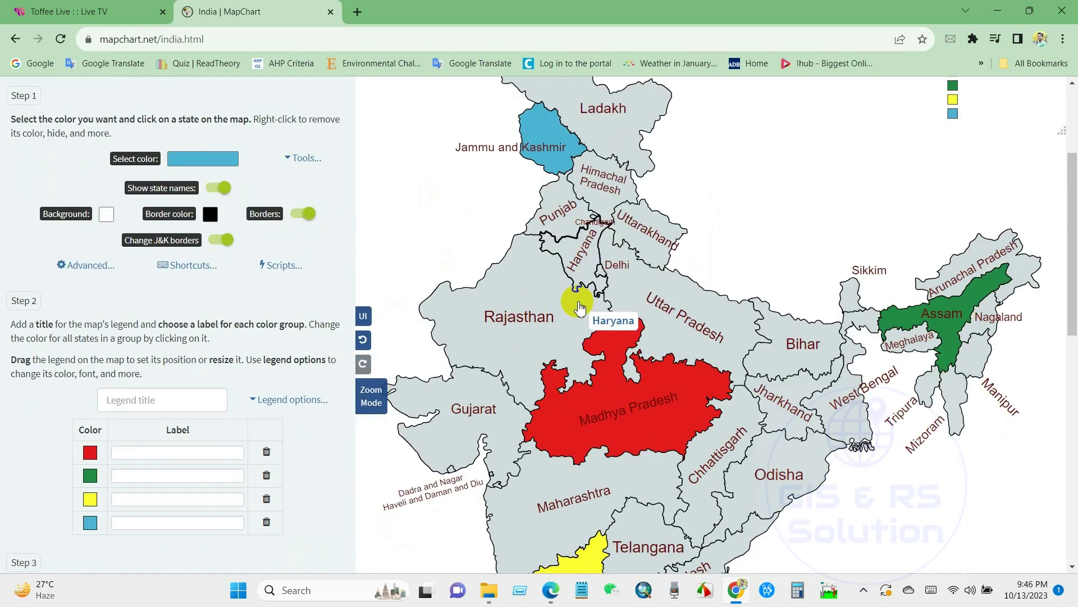
pyautogui.scroll(5, 573, 298)
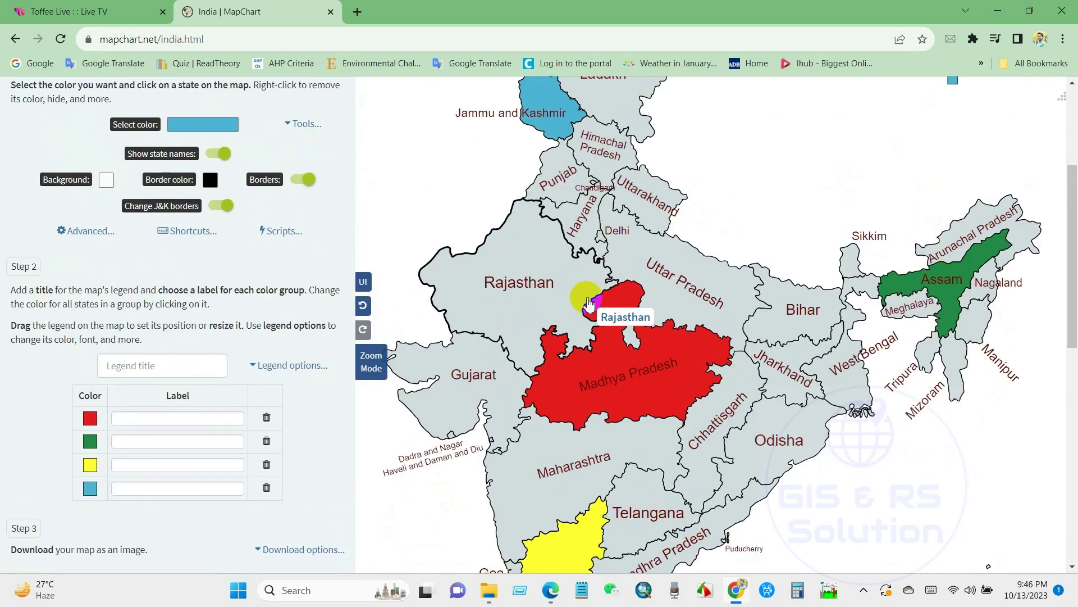
pyautogui.scroll(2, 565, 302)
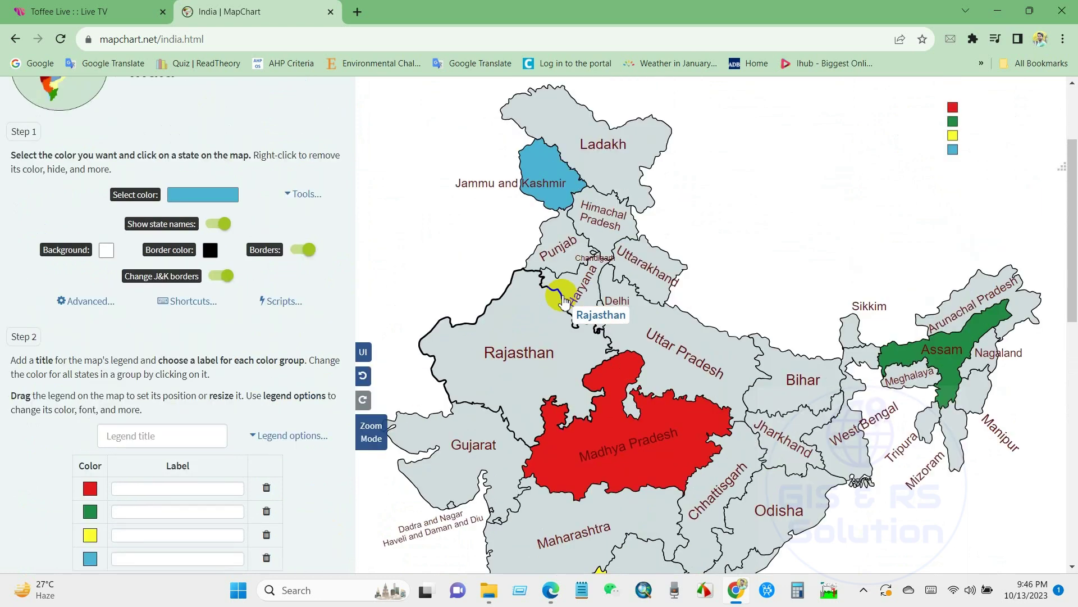
pyautogui.scroll(2, 564, 299)
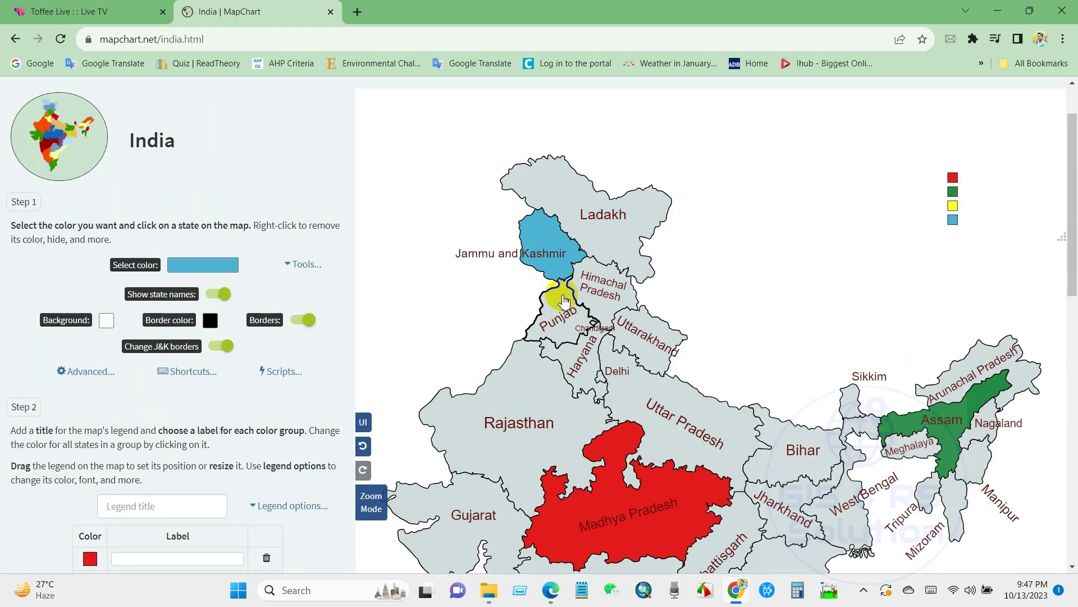
# Enter 'Name' as the legend title.
pyautogui.scroll(-4, 564, 302)
pyautogui.click(140, 365)
pyautogui.write('Name')
pyautogui.doubleClick(122, 365)
pyautogui.click(130, 365)
# Set the legend size to Large and move it left onto the map near Ladakh.
pyautogui.click(268, 372)
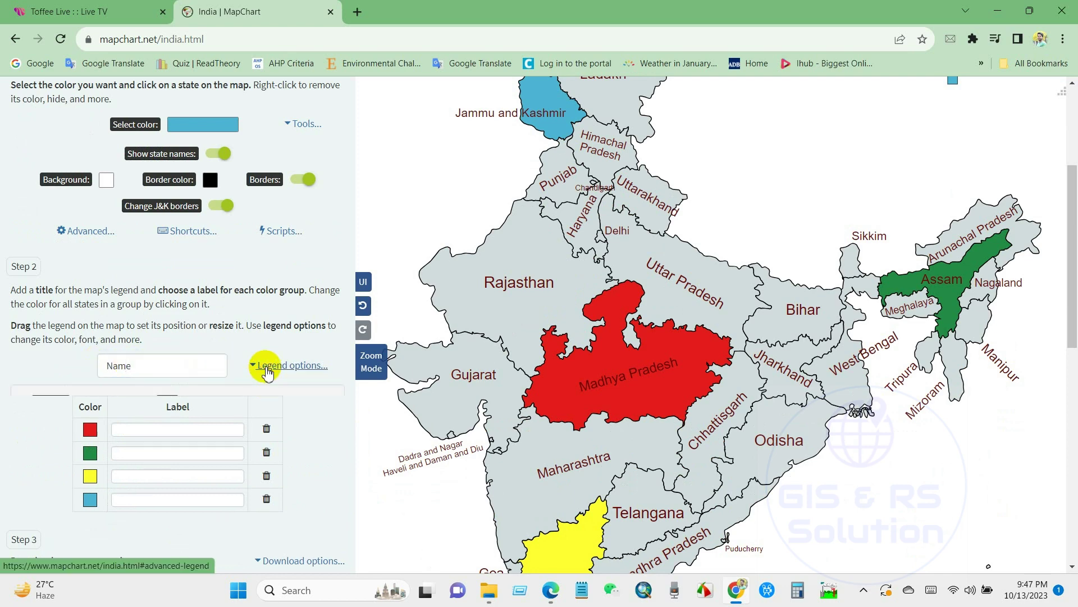
pyautogui.scroll(-3, 171, 410)
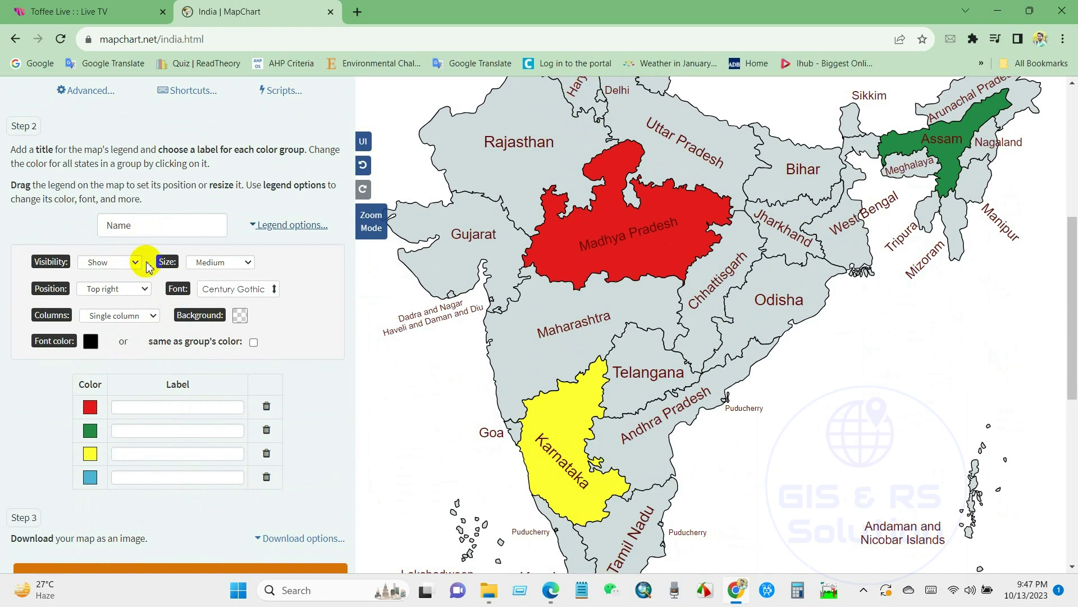
pyautogui.click(199, 262)
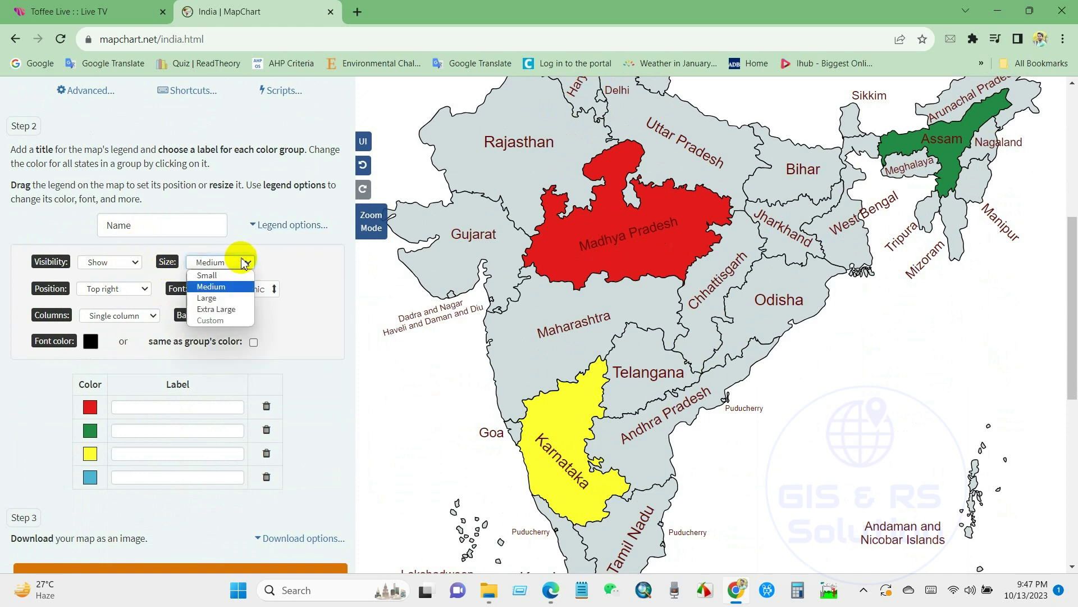
pyautogui.click(205, 283)
pyautogui.scroll(6, 584, 290)
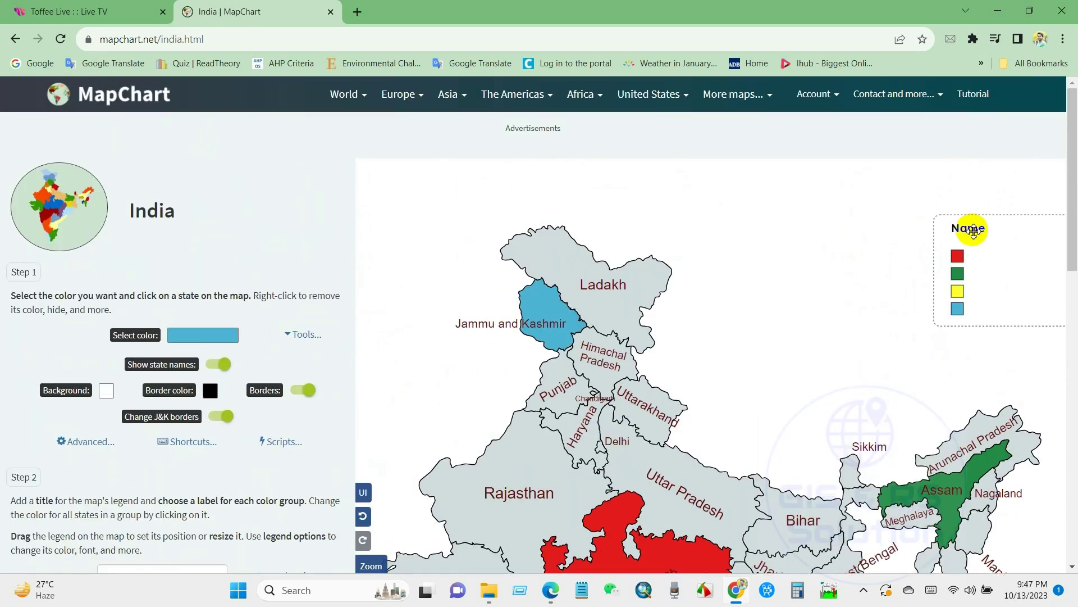
pyautogui.moveTo(973, 272); pyautogui.dragTo(869, 310)
# Preview the Georgia legend font but keep the existing font.
pyautogui.scroll(-4, 278, 389)
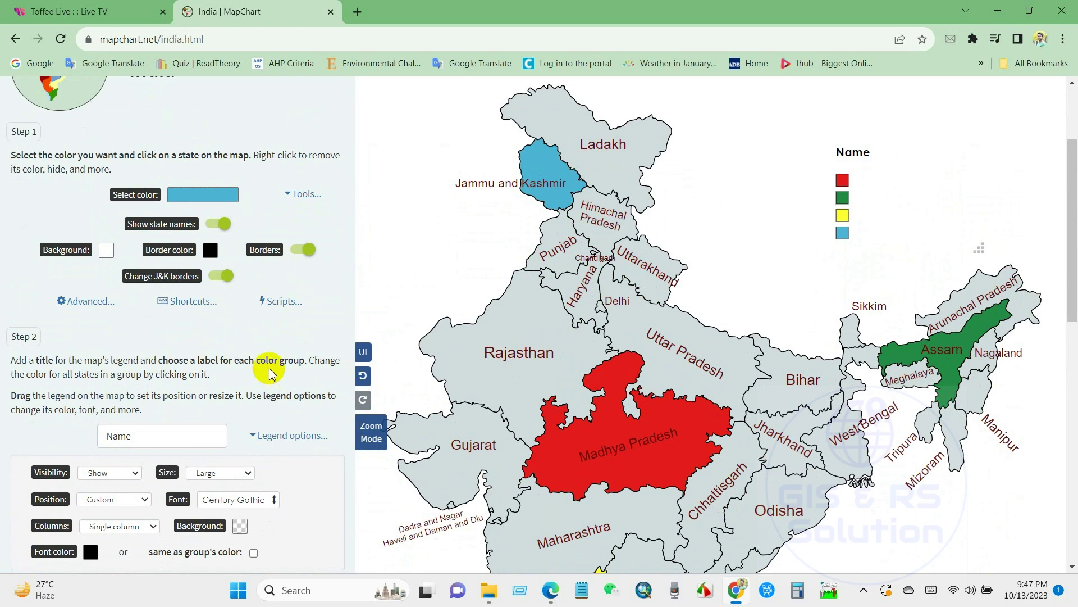
pyautogui.scroll(-1, 271, 374)
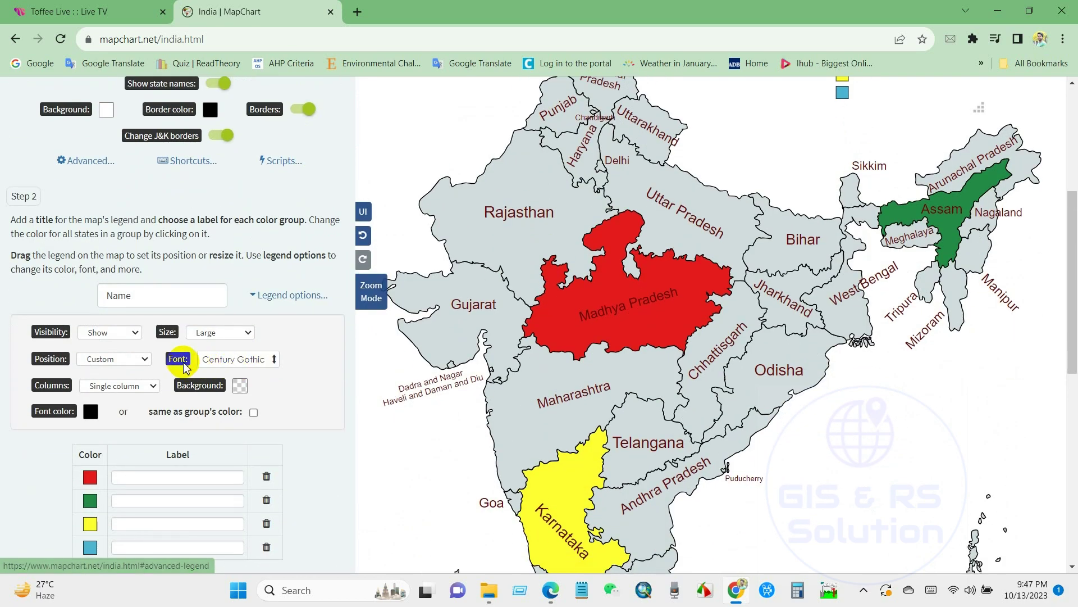
pyautogui.click(240, 363)
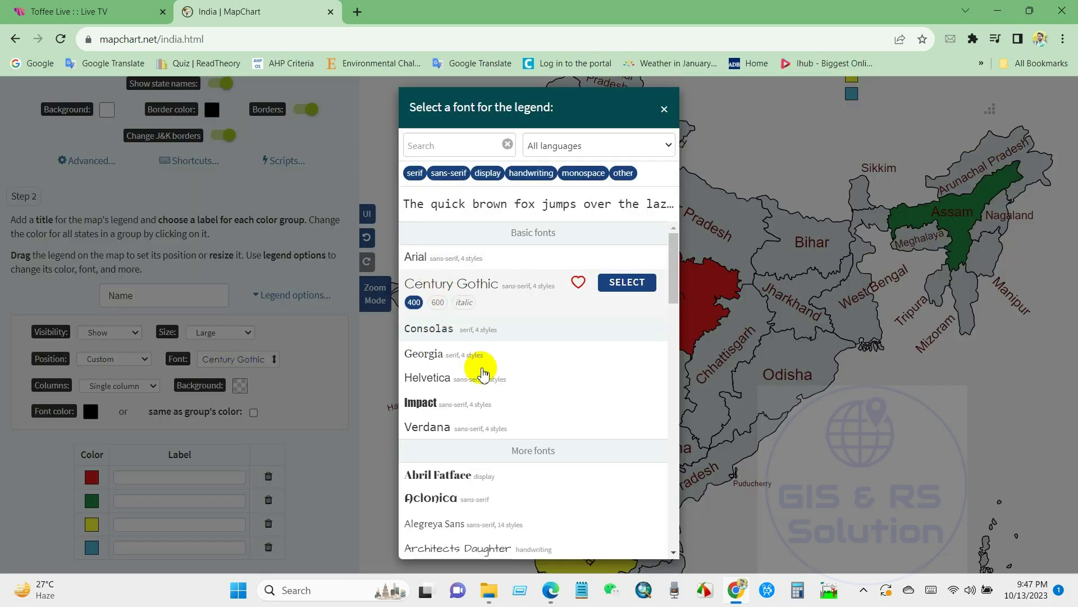
pyautogui.click(428, 357)
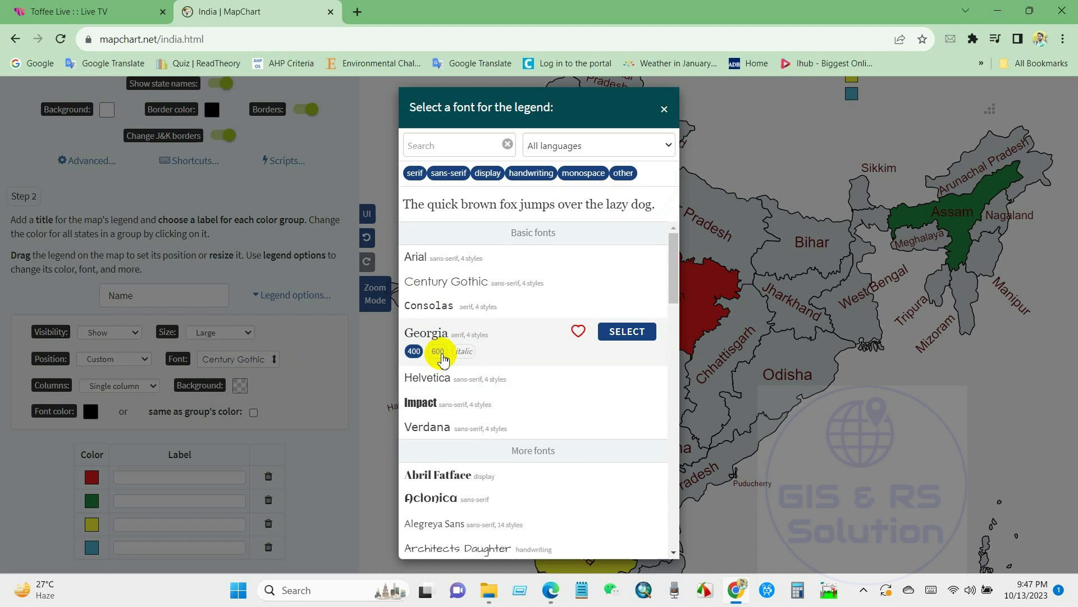
pyautogui.click(665, 109)
pyautogui.scroll(2, 747, 211)
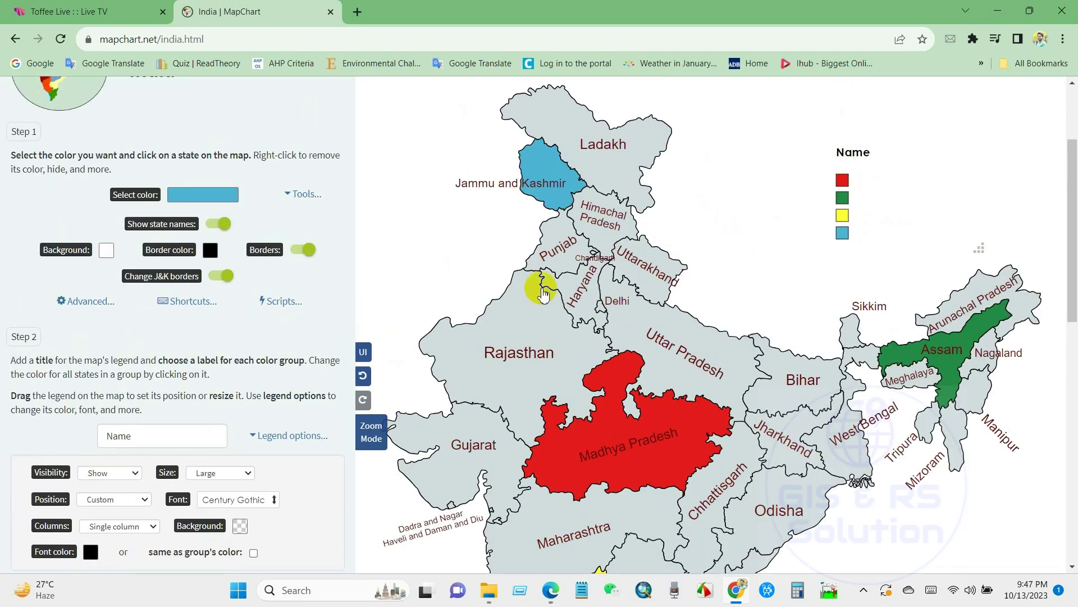
pyautogui.scroll(-3, 238, 388)
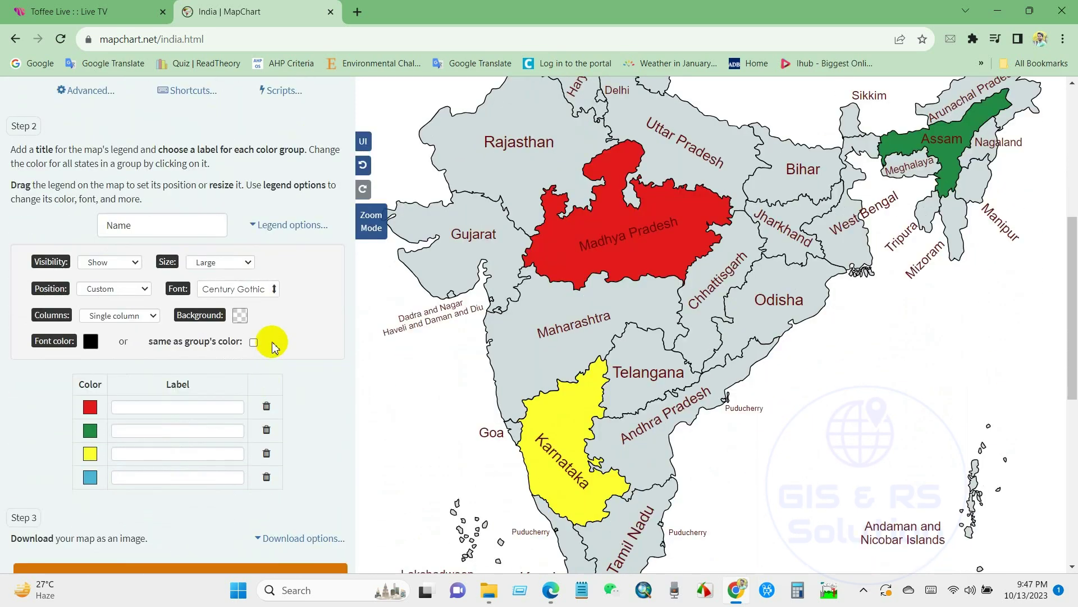
pyautogui.scroll(1, 258, 332)
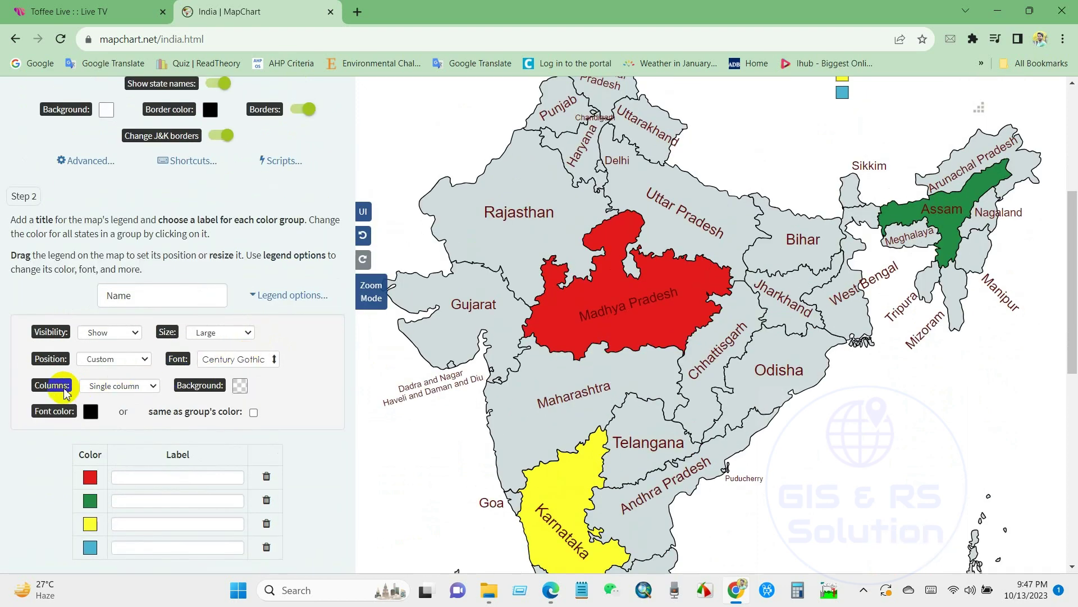
# Give the legend a white background after trying light blue.
pyautogui.click(239, 386)
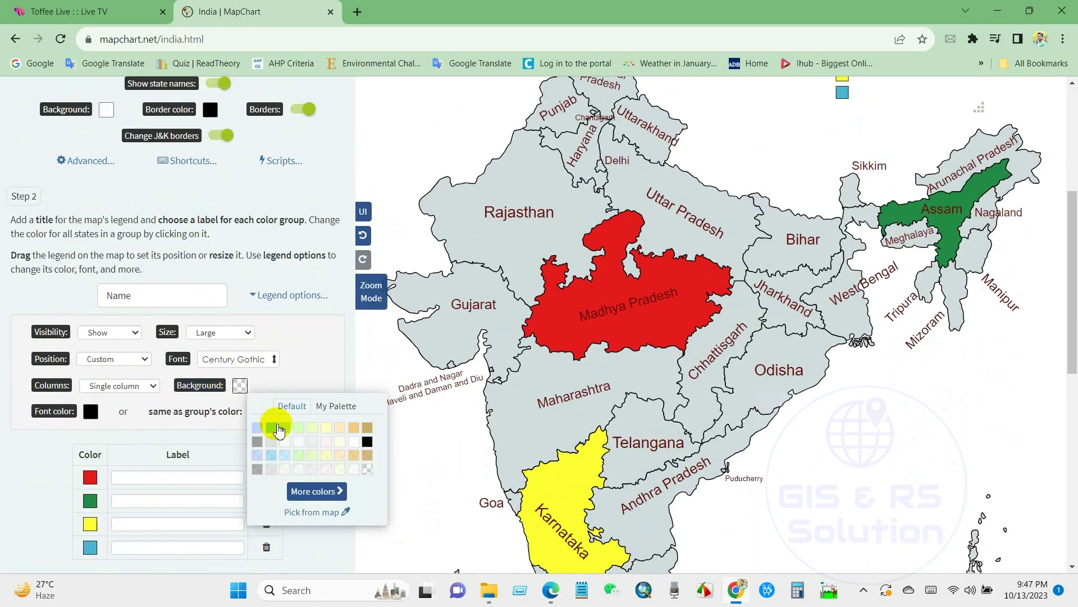
pyautogui.click(256, 433)
pyautogui.scroll(3, 842, 269)
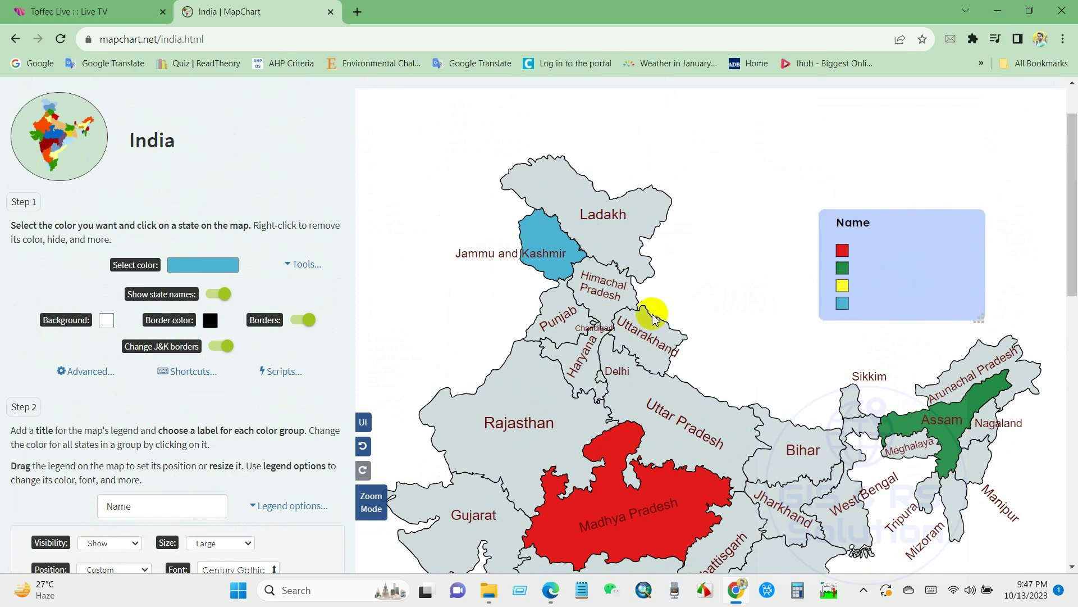
pyautogui.scroll(-1, 218, 348)
pyautogui.scroll(-3, 218, 349)
pyautogui.click(239, 385)
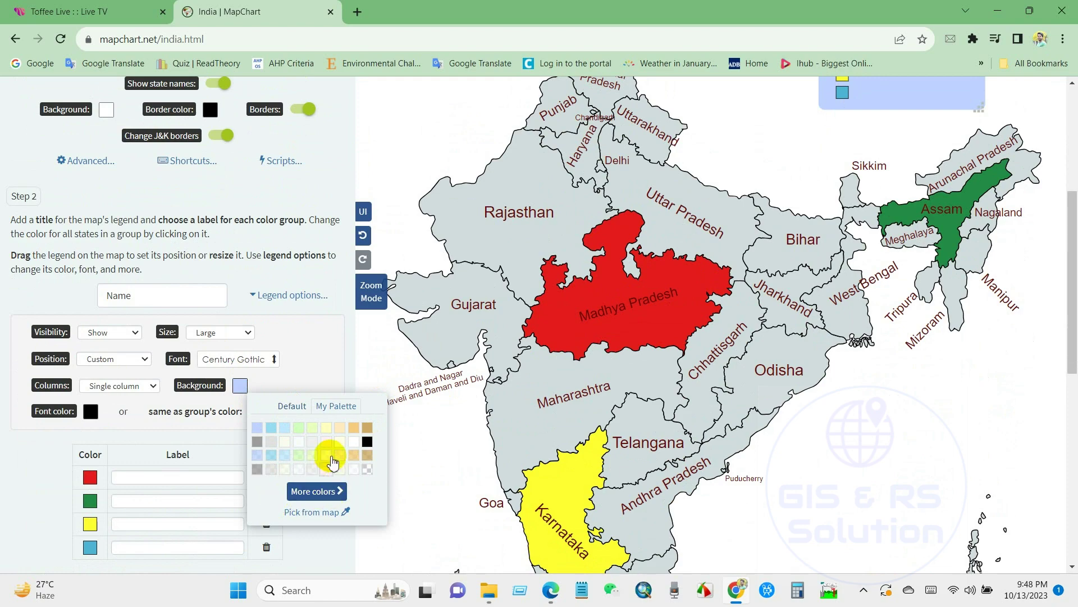
pyautogui.click(353, 451)
pyautogui.scroll(4, 734, 269)
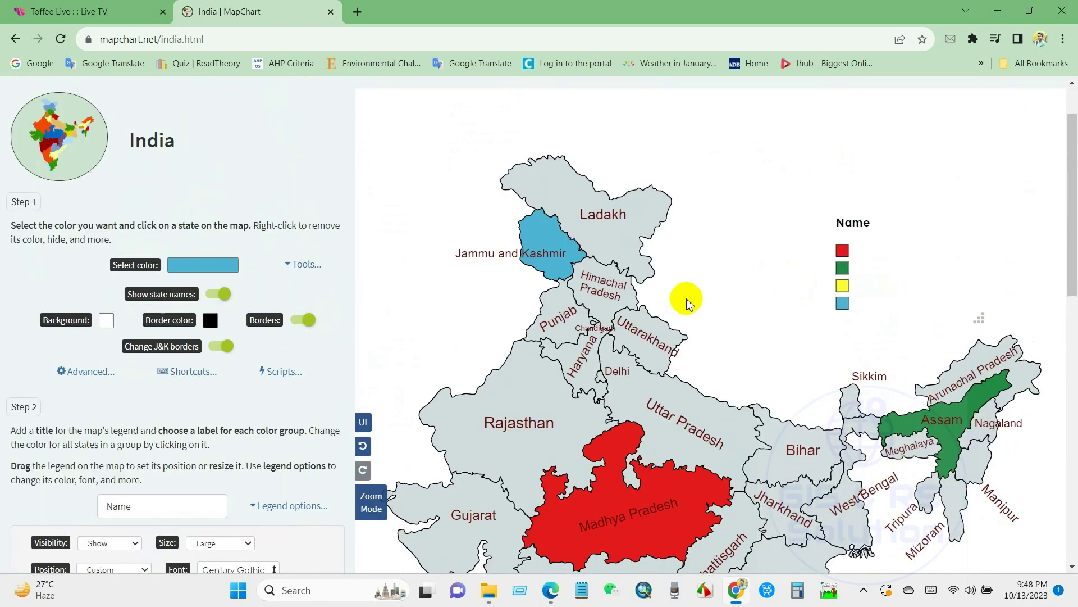
pyautogui.scroll(-6, 177, 365)
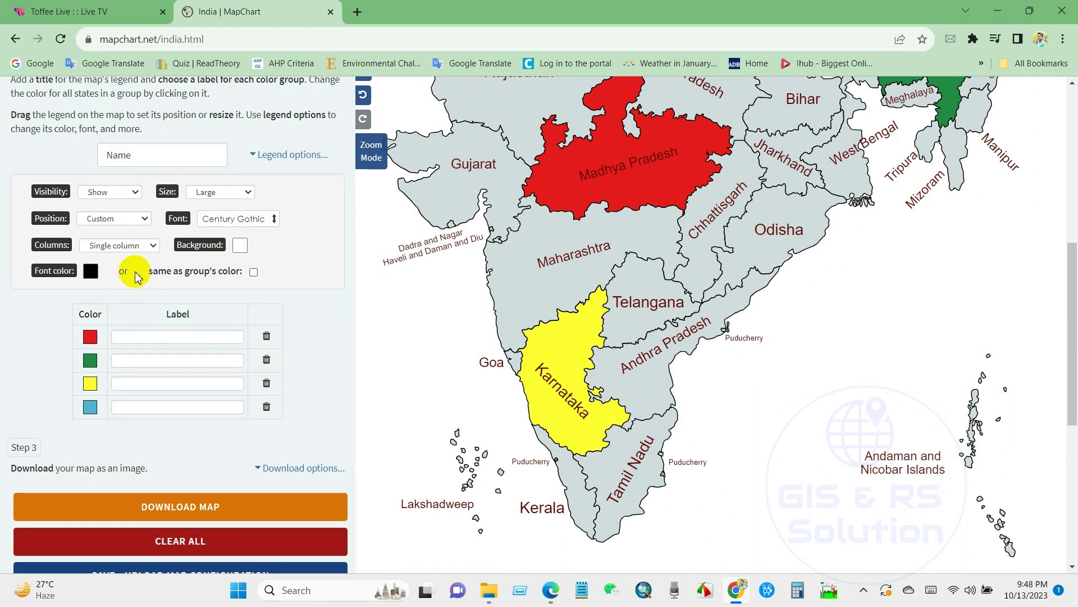
# Keep the legend in a single column with its font colour unchanged.
pyautogui.click(119, 245)
pyautogui.click(119, 245)
pyautogui.doubleClick(33, 272)
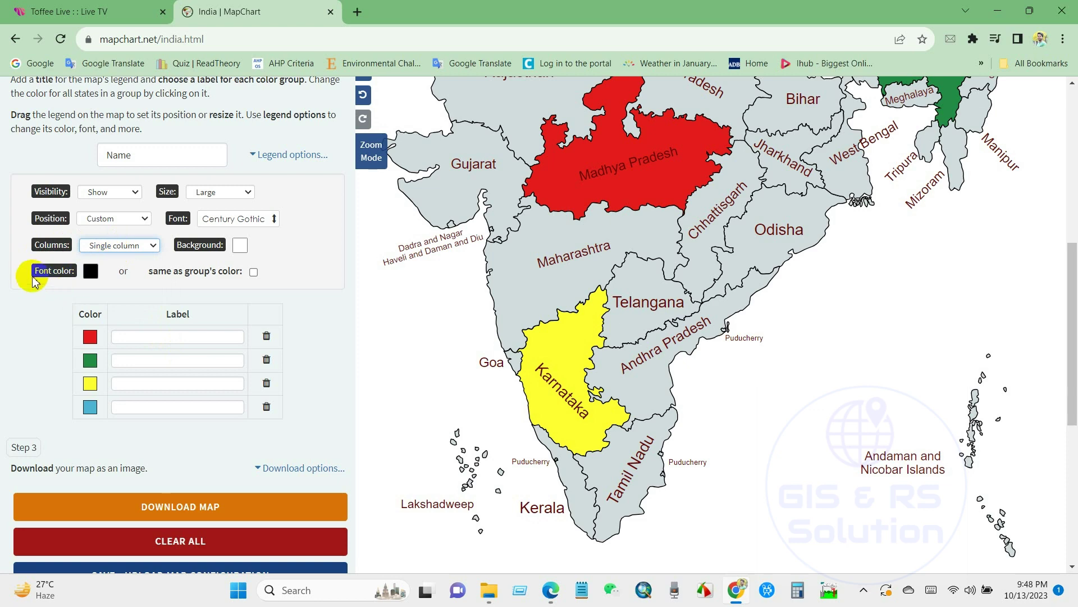
pyautogui.click(90, 272)
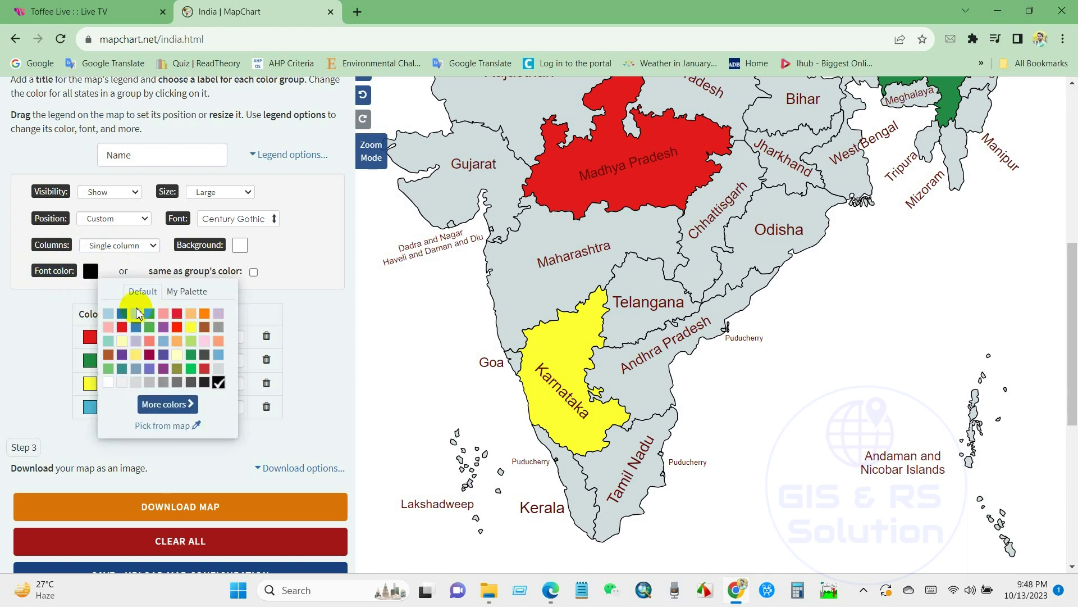
pyautogui.scroll(5, 313, 306)
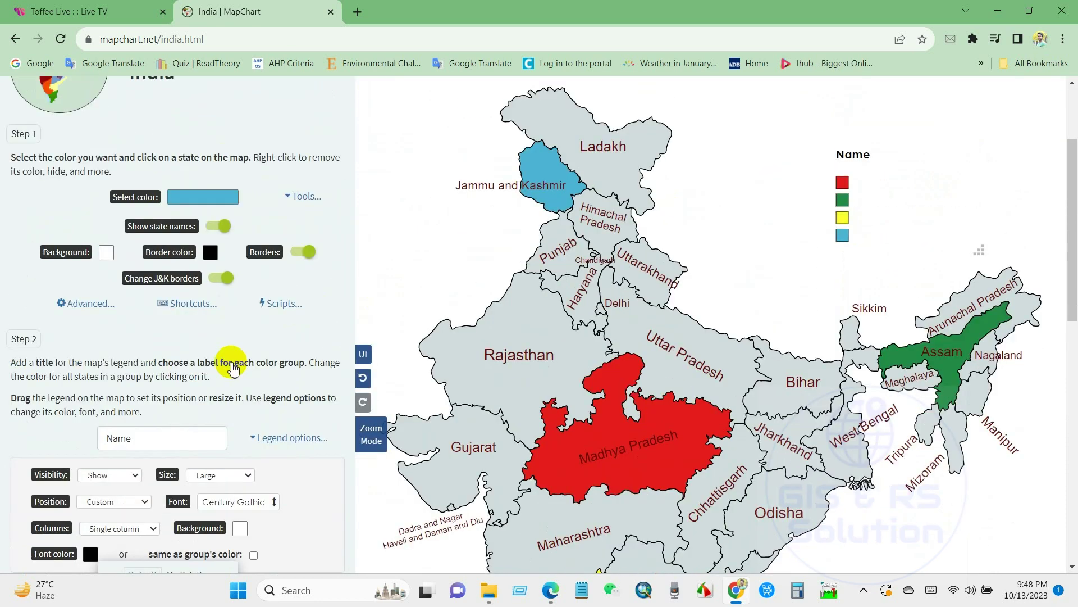
pyautogui.scroll(-5, 214, 366)
pyautogui.click(45, 347)
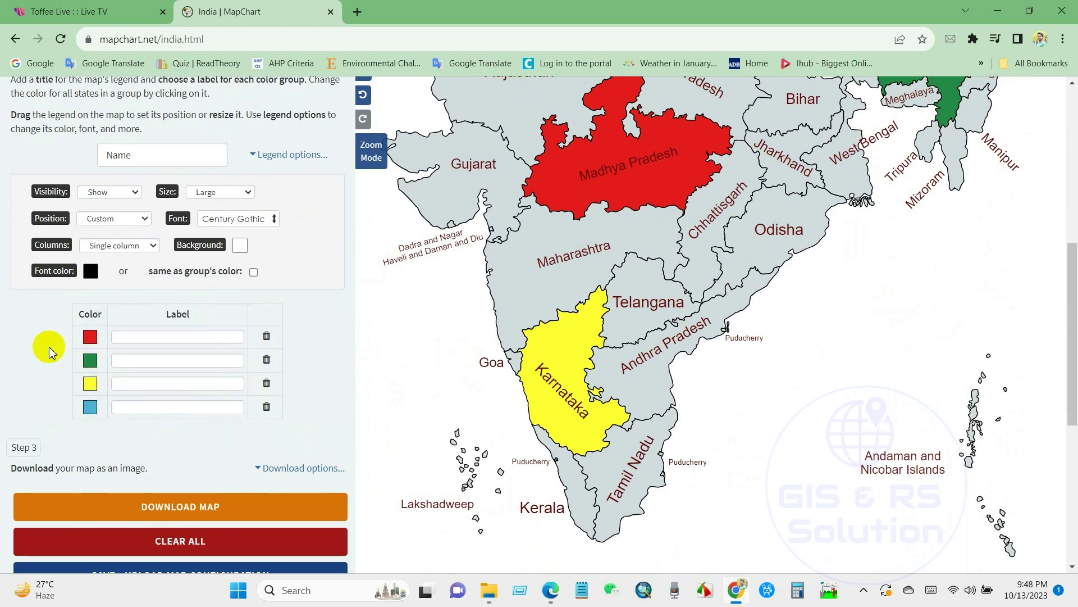
# Label the legend groups Madhya Pradesh, Assam, Karnataka and Jammu & Kashmir.
pyautogui.scroll(-1, 84, 326)
pyautogui.scroll(2, 130, 273)
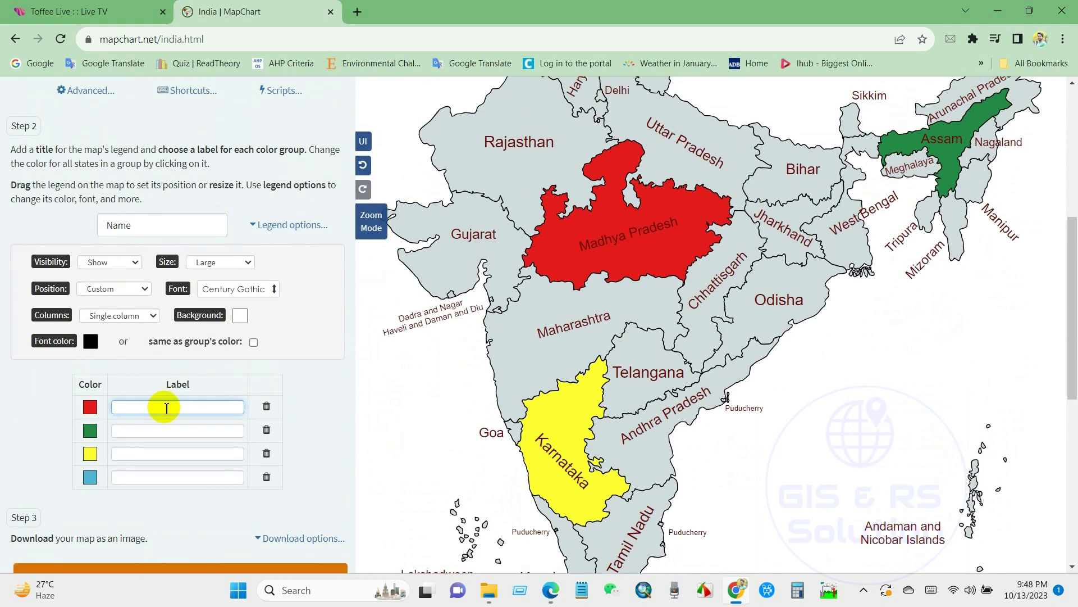
pyautogui.write('Madhya Pradesh')
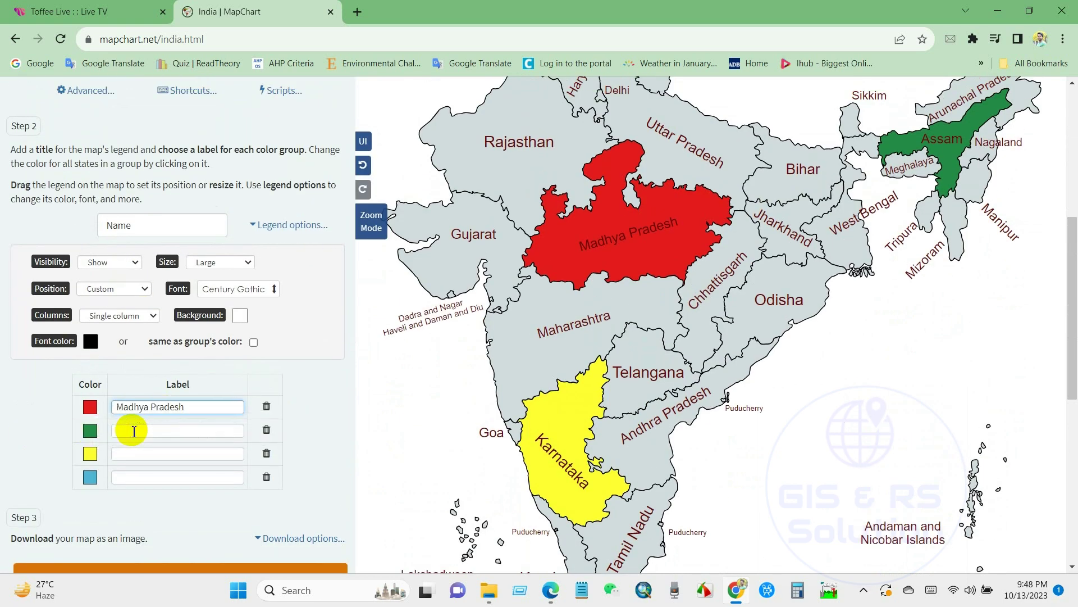
pyautogui.click(145, 431)
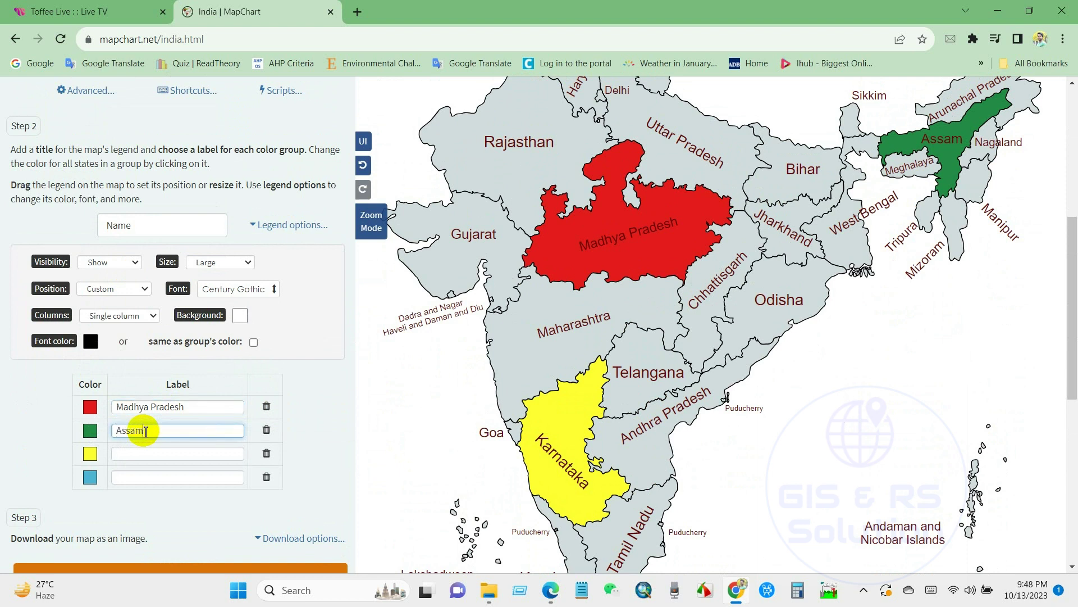
pyautogui.click(135, 454)
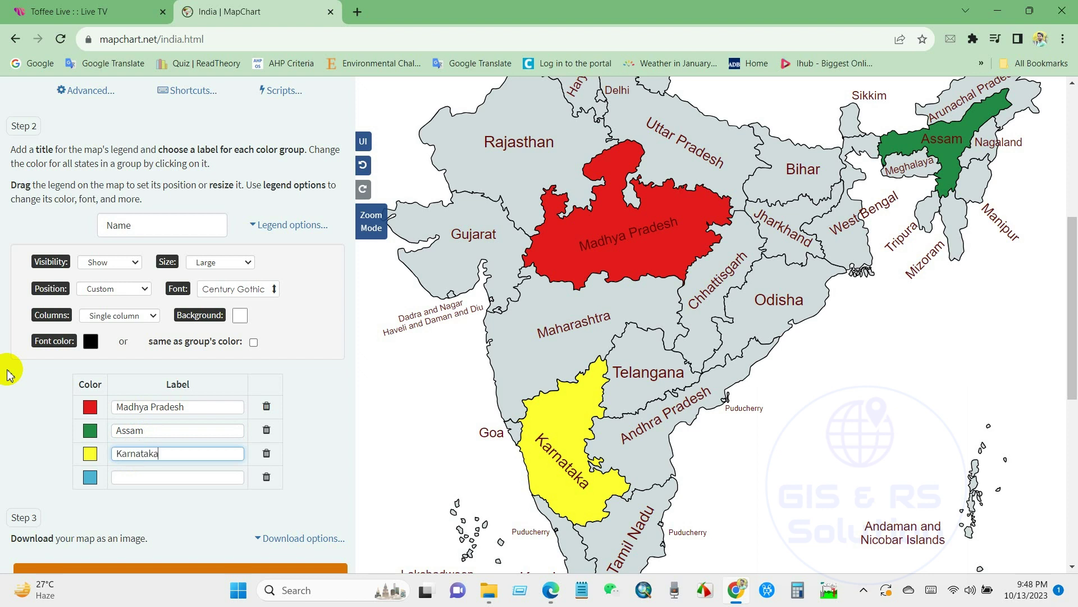
pyautogui.scroll(5, 561, 241)
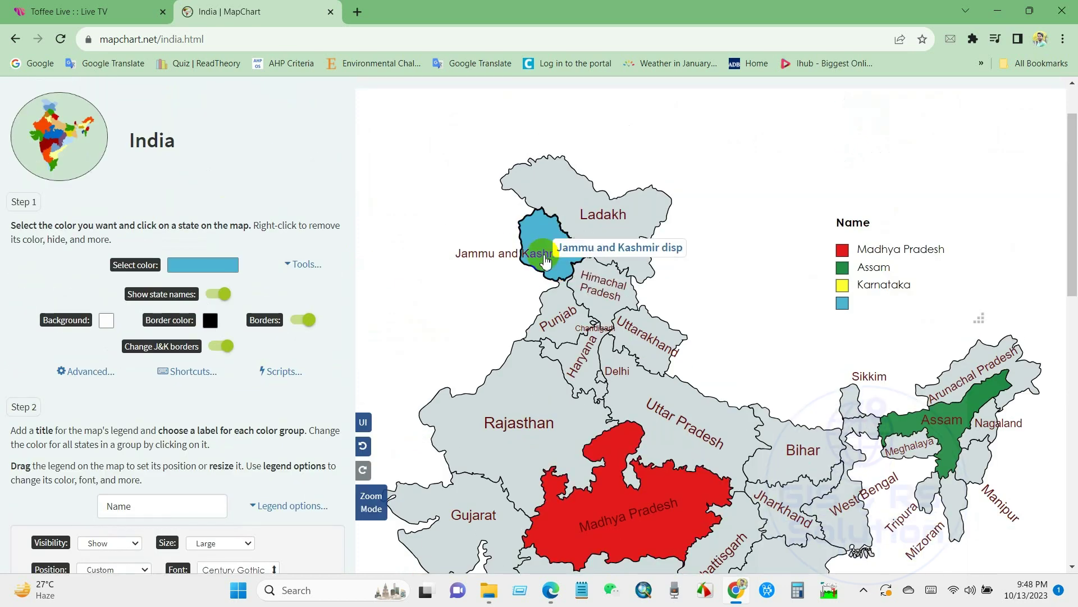
pyautogui.scroll(-5, 474, 267)
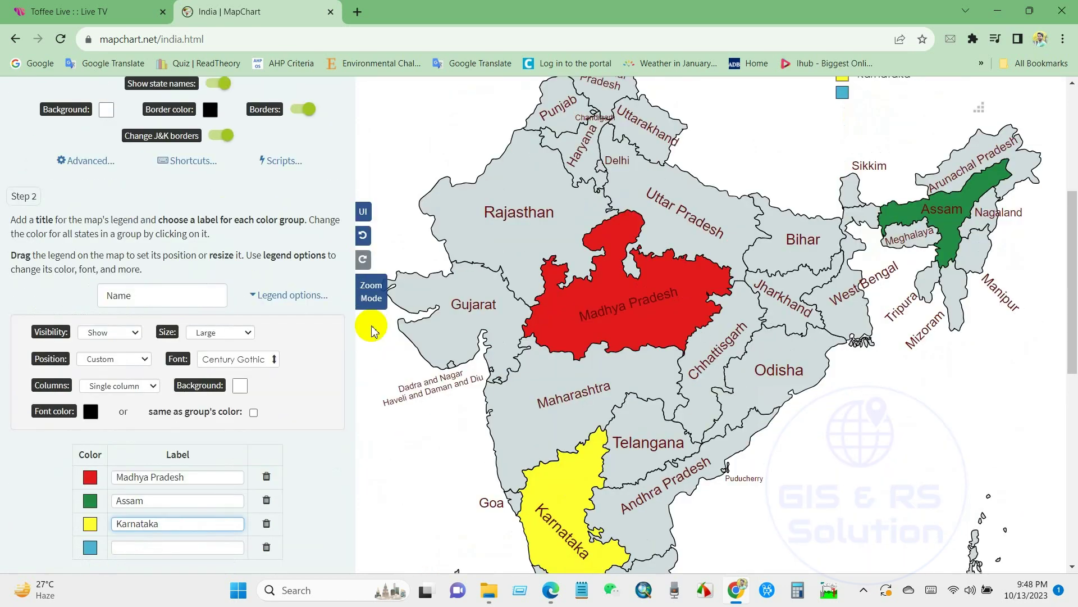
pyautogui.scroll(-1, 188, 478)
pyautogui.click(166, 478)
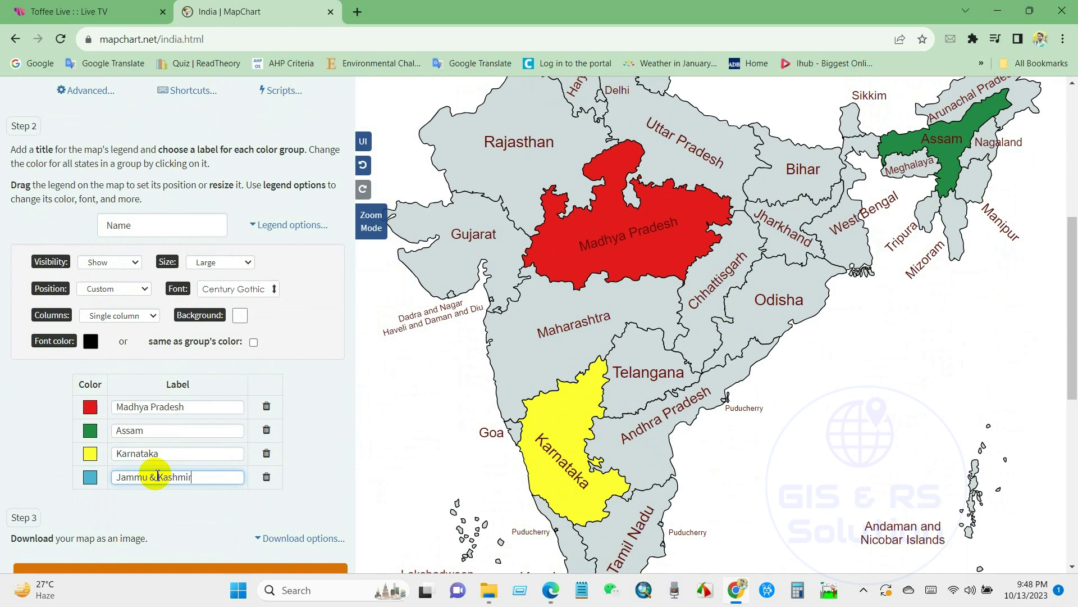
# Nudge the legend slightly down and right and check it on the map.
pyautogui.scroll(5, 730, 297)
pyautogui.moveTo(845, 264); pyautogui.dragTo(861, 279)
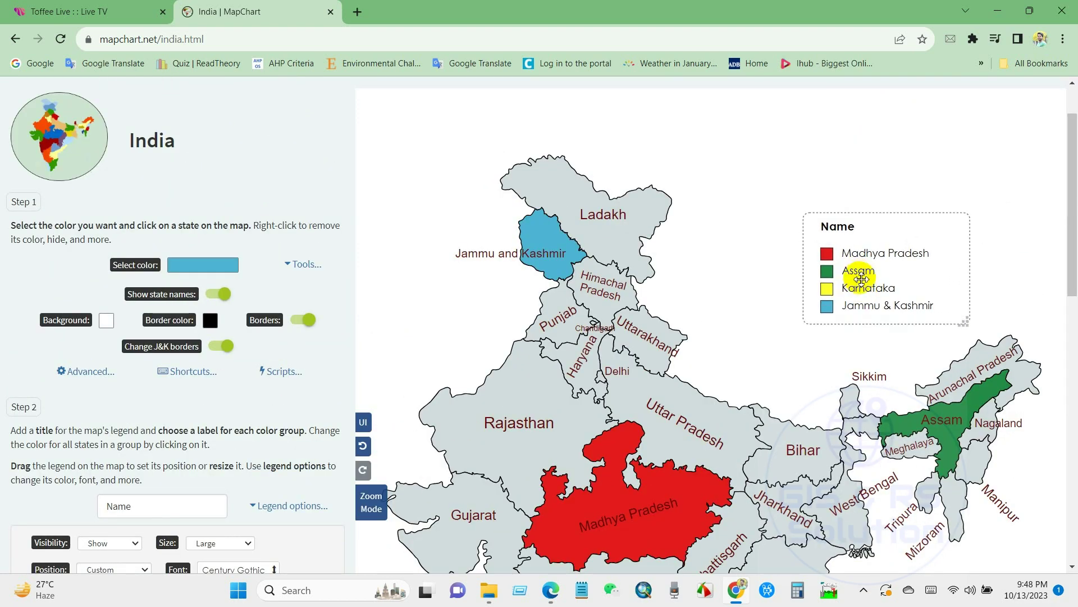
pyautogui.scroll(-5, 176, 452)
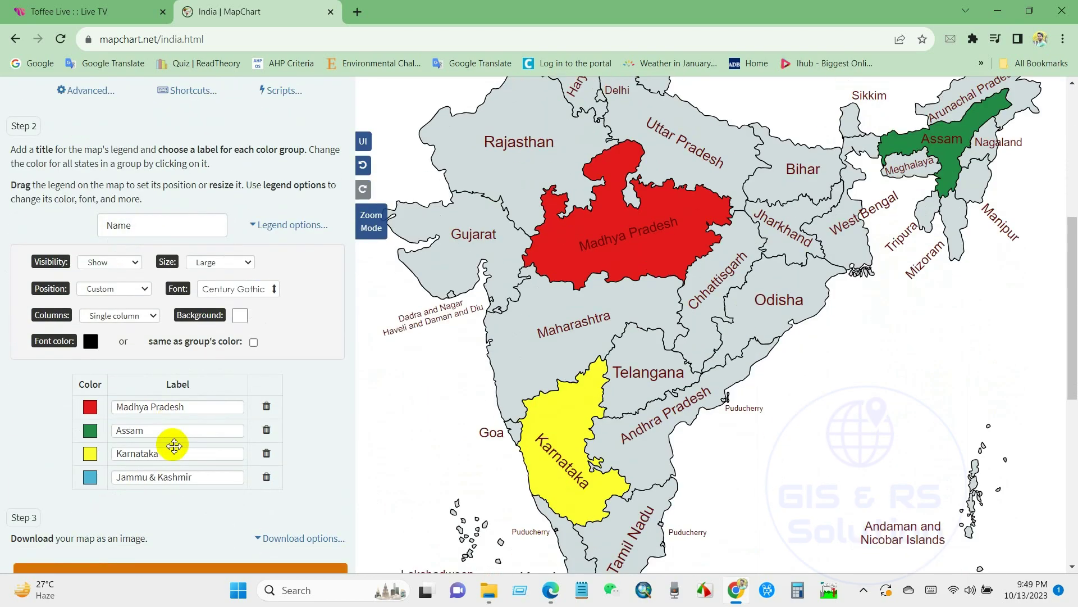
pyautogui.scroll(4, 662, 309)
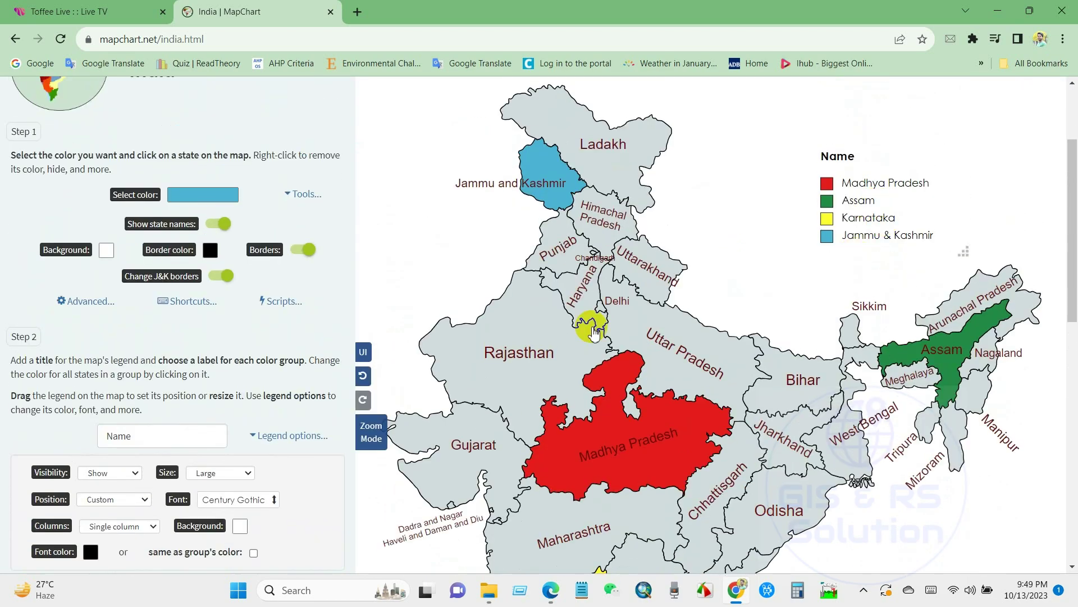
pyautogui.scroll(-4, 192, 473)
pyautogui.scroll(2, 598, 393)
pyautogui.scroll(2, 598, 393)
pyautogui.scroll(-3, 598, 393)
pyautogui.scroll(4, 598, 393)
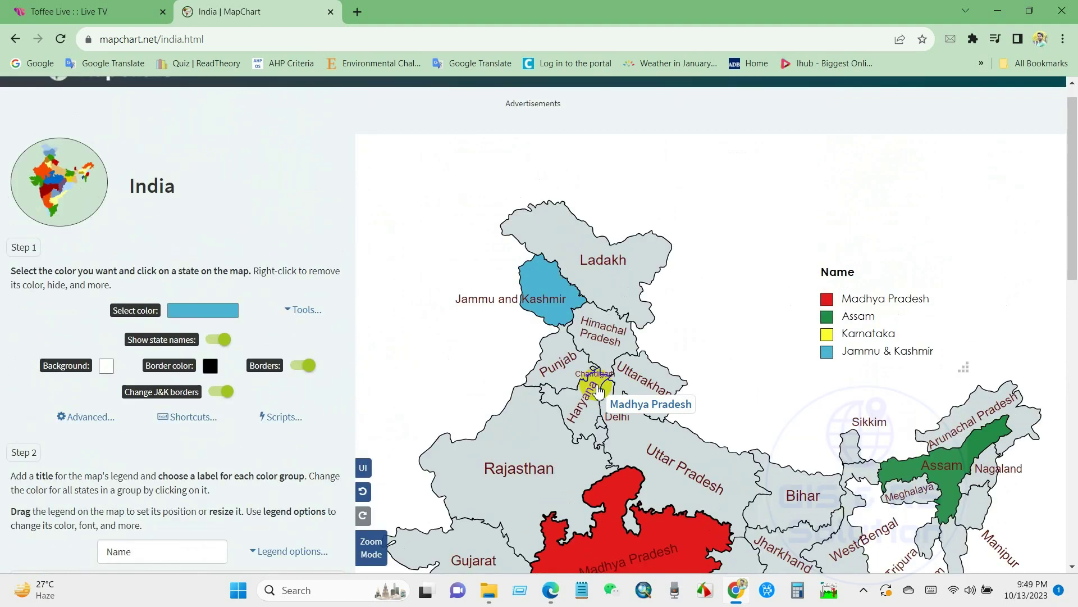
pyautogui.scroll(1, 498, 380)
pyautogui.scroll(-3, 513, 352)
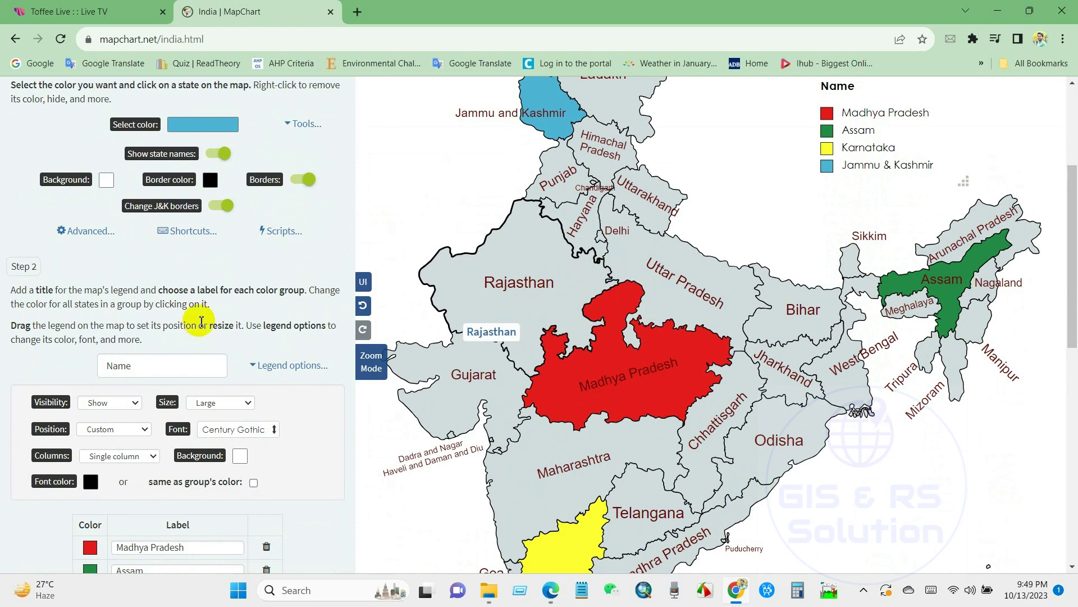
pyautogui.scroll(2, 201, 321)
pyautogui.moveTo(82, 319); pyautogui.dragTo(100, 321)
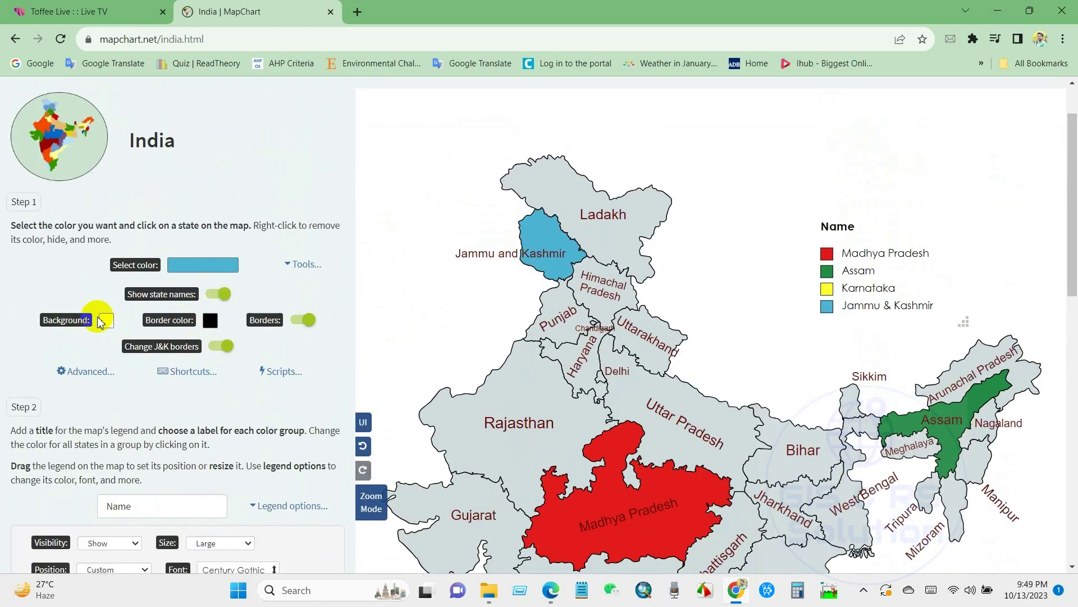
# Try light blue and light yellow map backgrounds, settling on a paler blue.
pyautogui.click(105, 321)
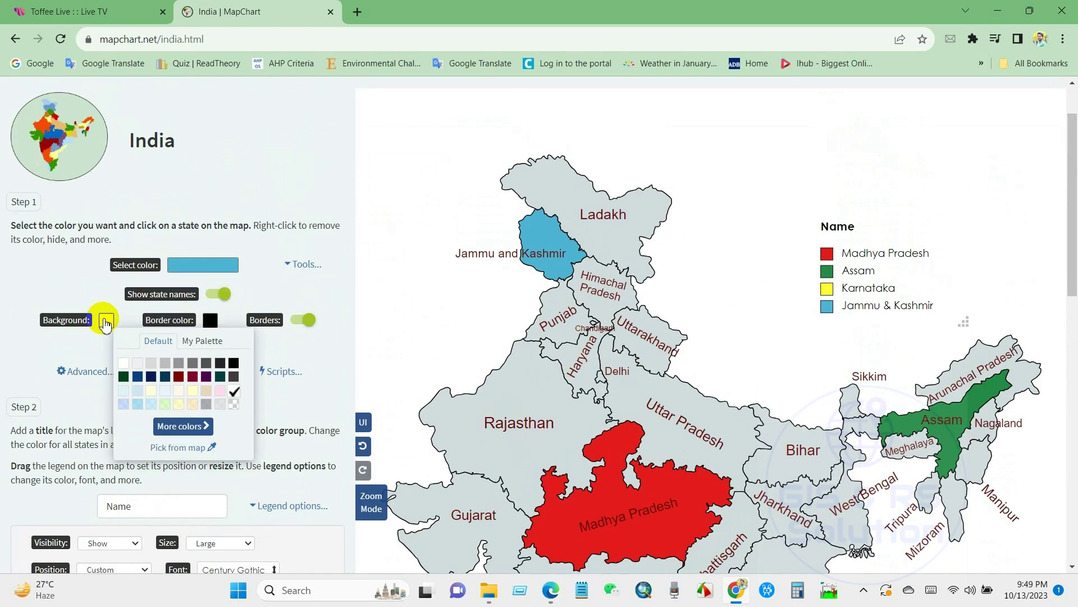
pyautogui.click(123, 392)
pyautogui.scroll(-3, 618, 354)
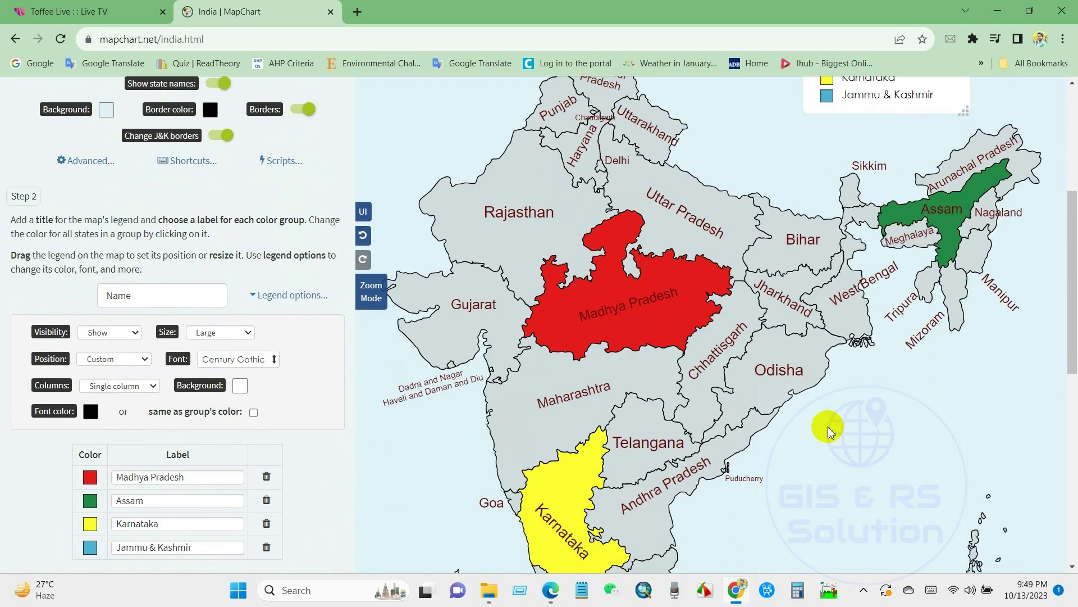
pyautogui.scroll(2, 222, 360)
pyautogui.click(106, 249)
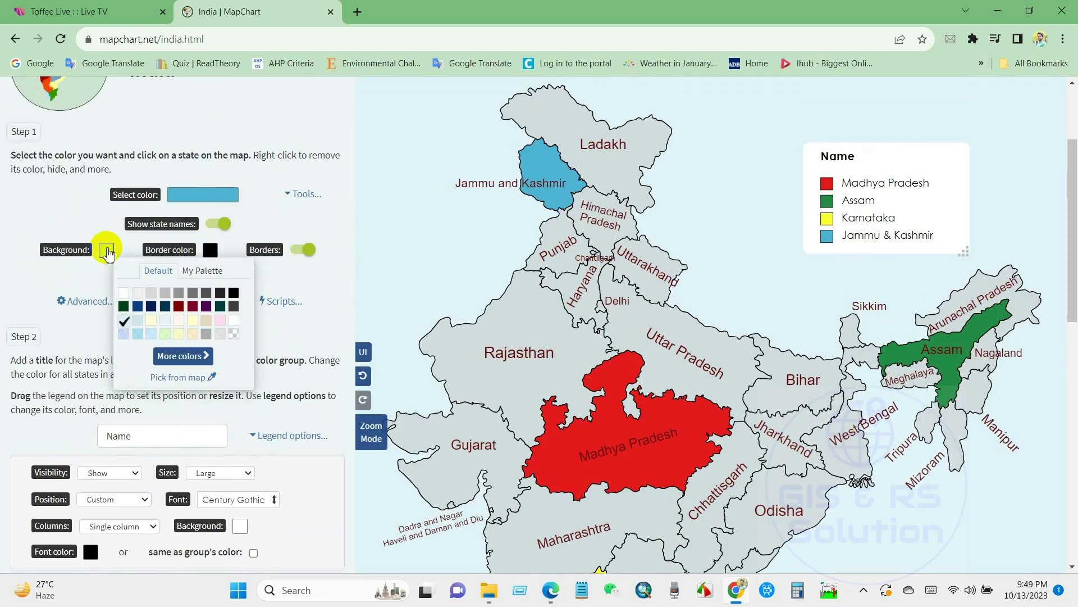
pyautogui.click(149, 324)
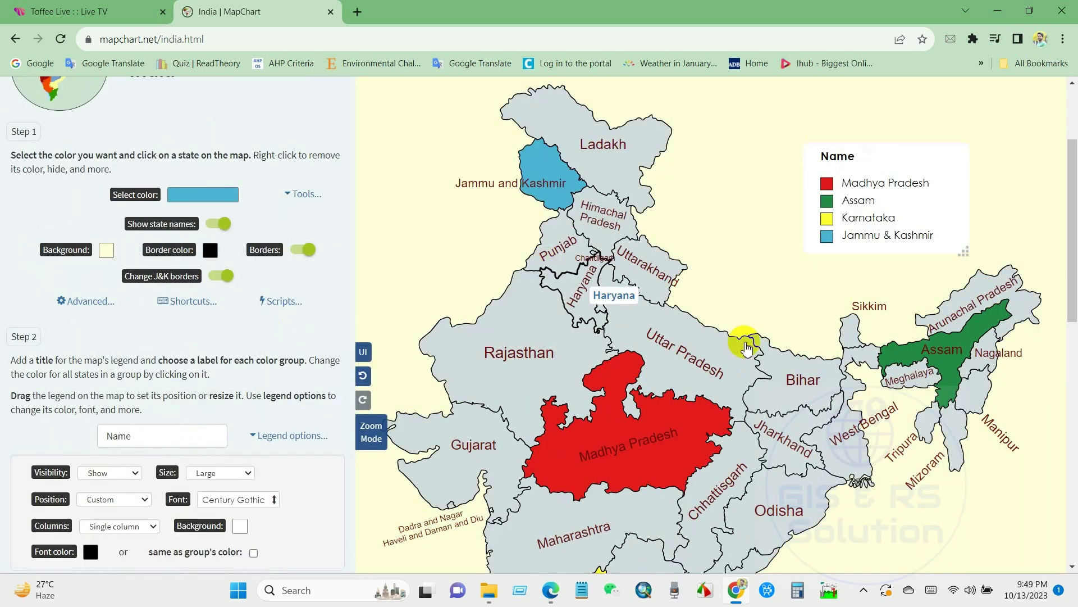
pyautogui.click(103, 252)
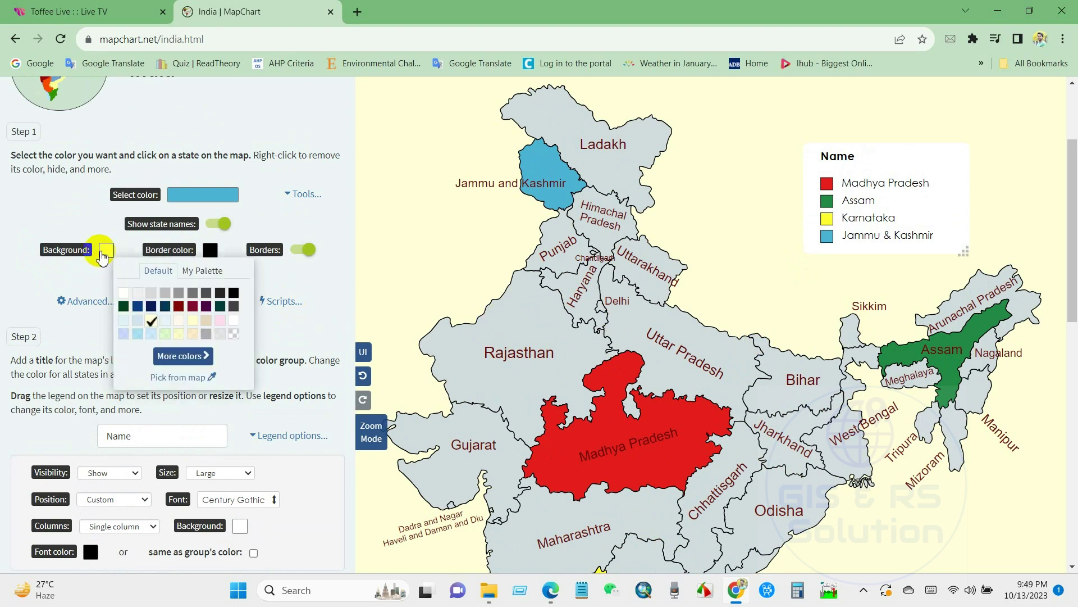
pyautogui.click(151, 335)
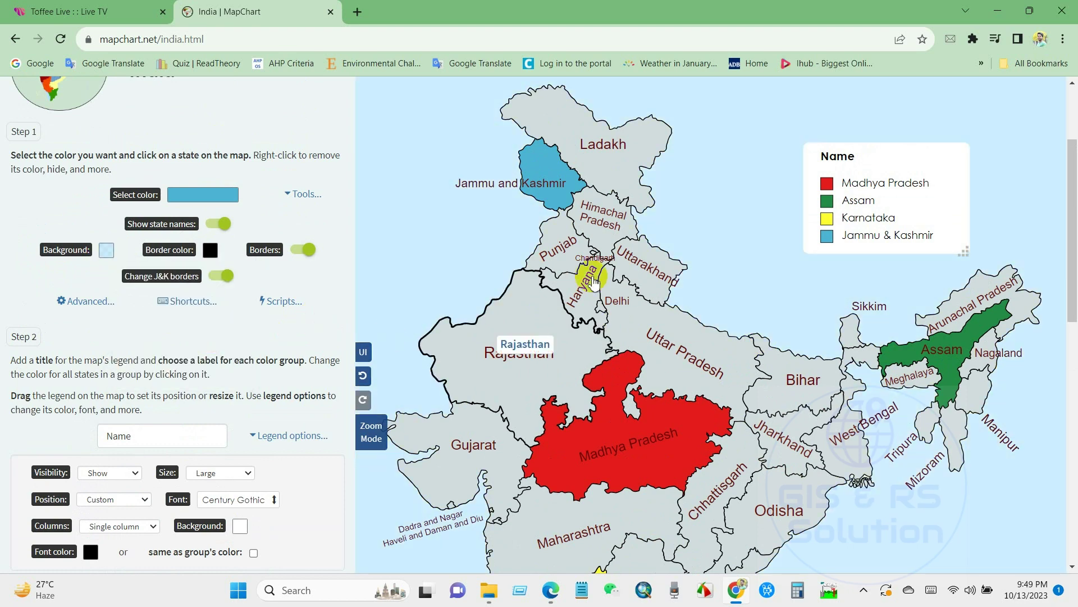
pyautogui.click(106, 249)
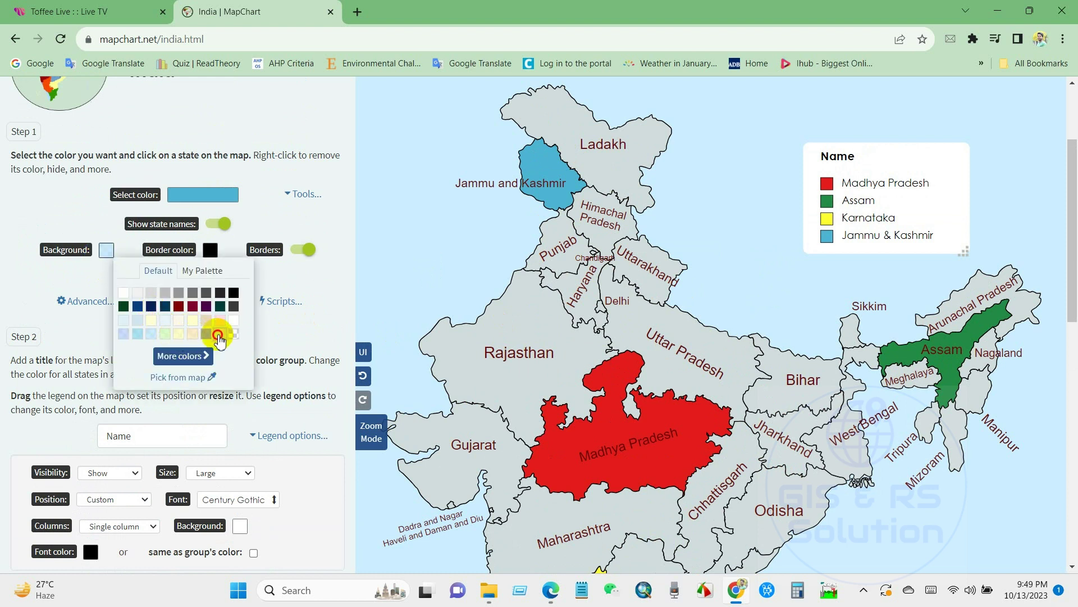
pyautogui.click(164, 325)
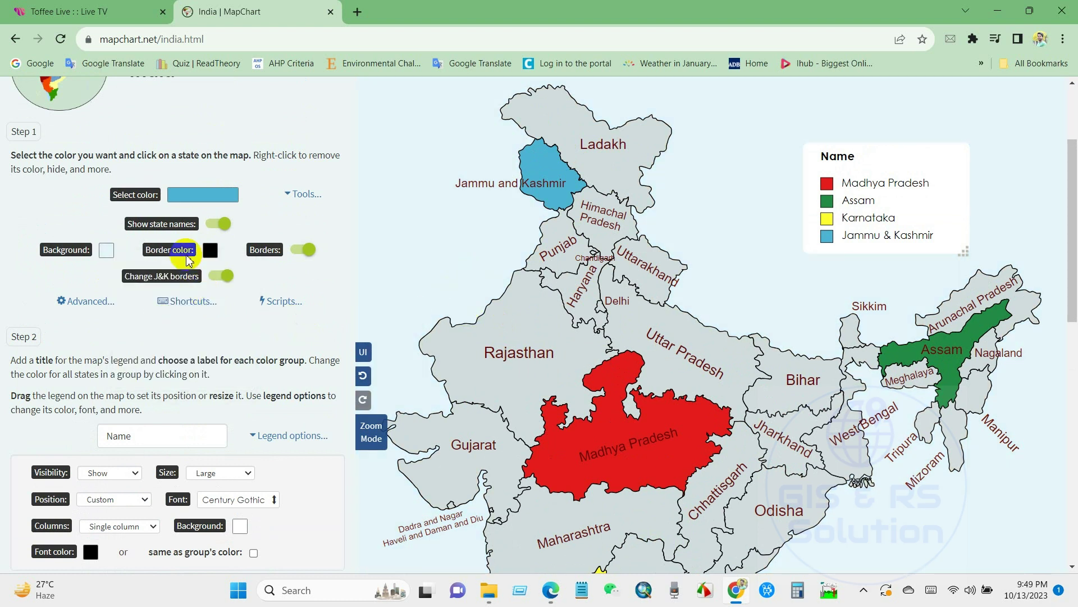
# Set the state border colour to navy, then refine it to a deeper navy.
pyautogui.click(209, 251)
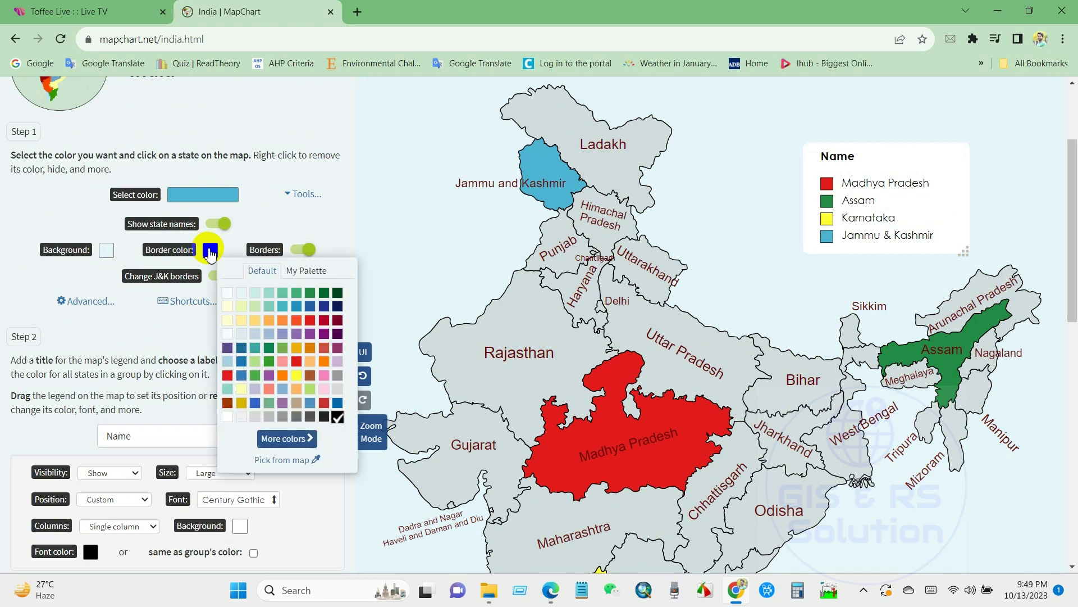
pyautogui.click(326, 307)
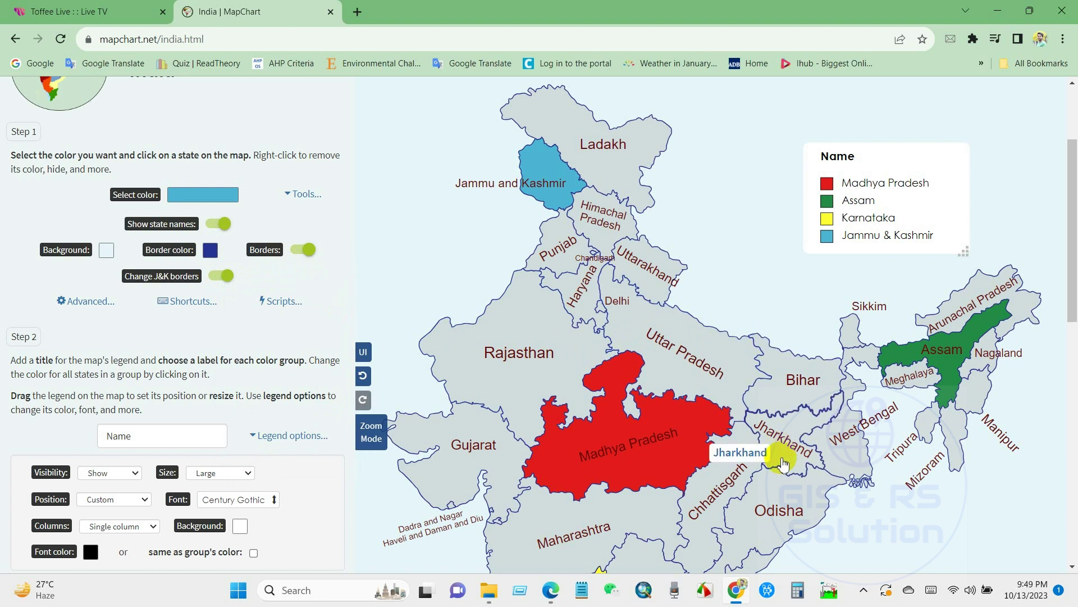
pyautogui.click(211, 254)
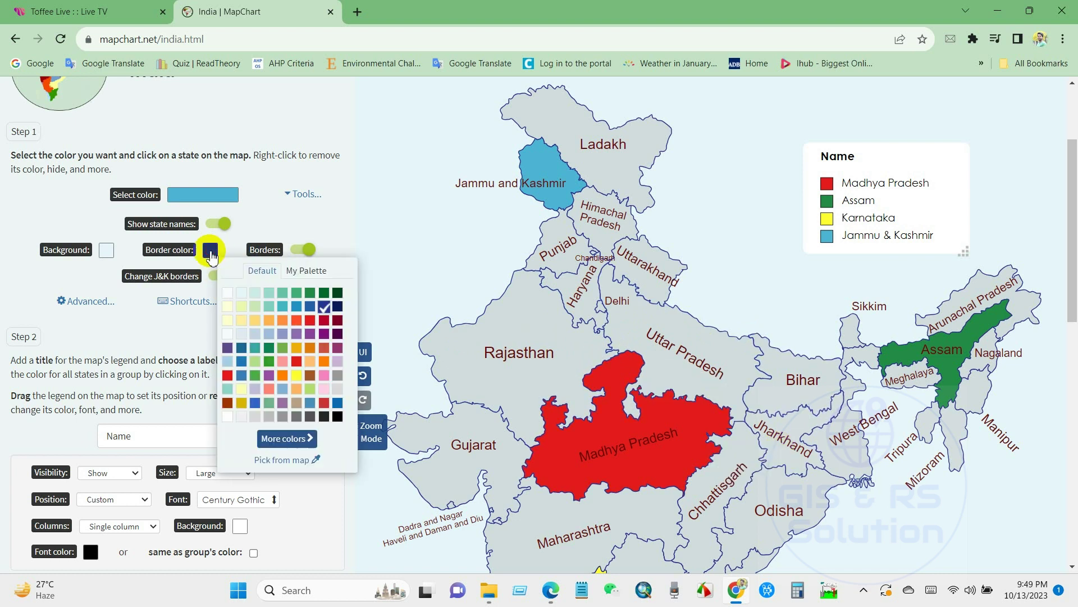
pyautogui.click(336, 308)
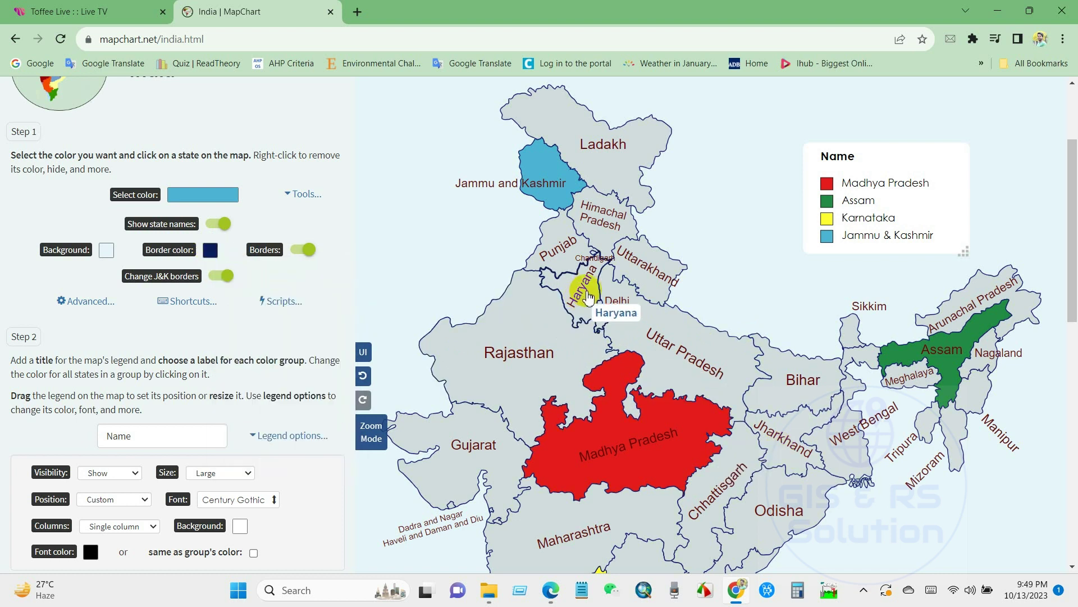
# Hide the state border lines, then bring them back.
pyautogui.doubleClick(179, 255)
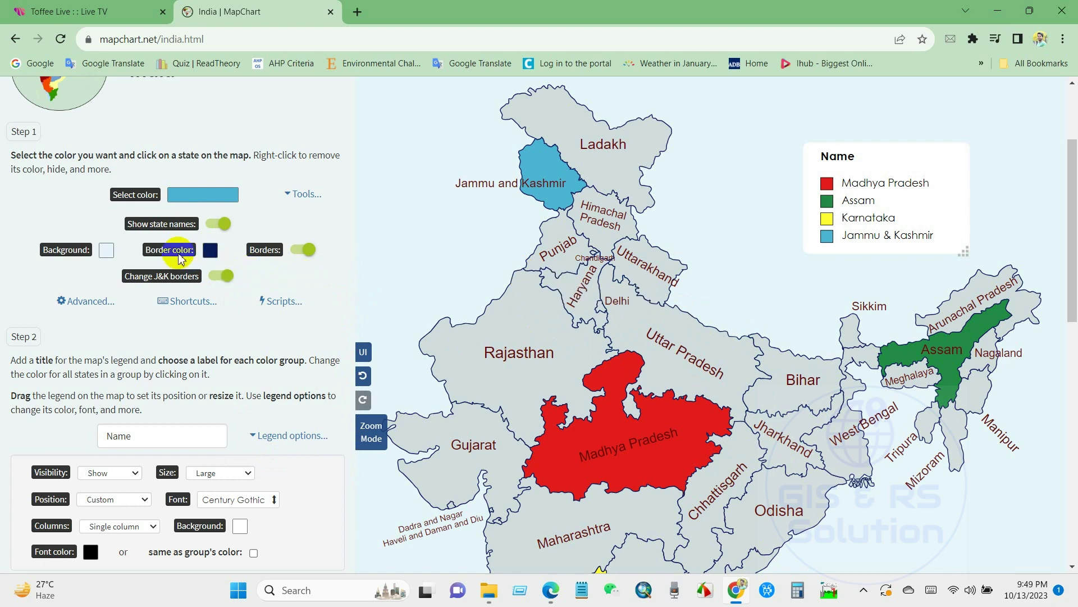
pyautogui.click(303, 249)
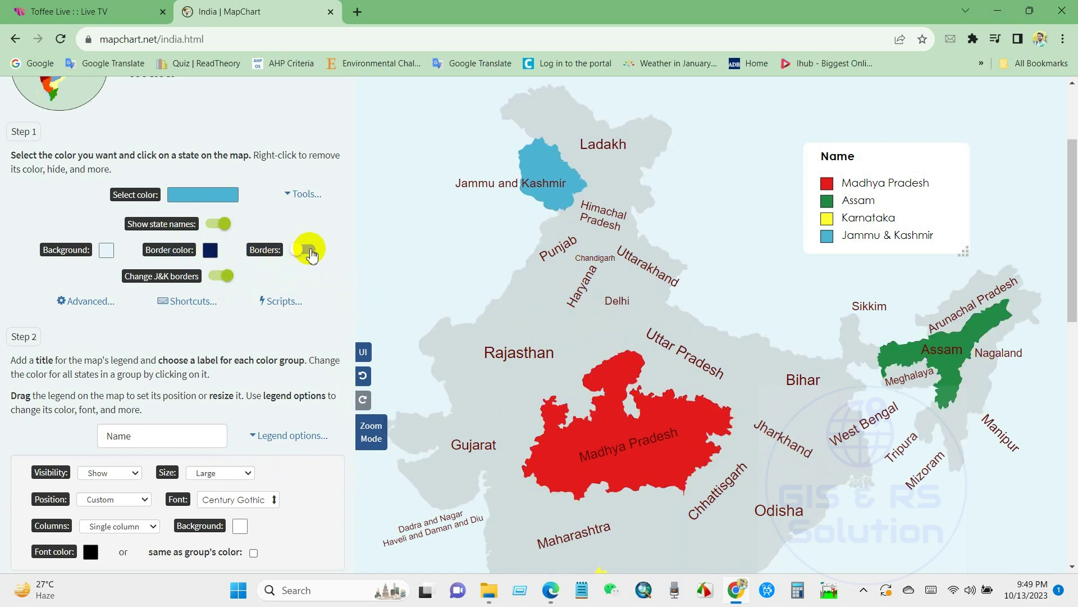
pyautogui.click(307, 252)
# Switch Jammu and Kashmir to the alternative boundary, then restore the full claimed boundary.
pyautogui.moveTo(199, 276); pyautogui.dragTo(169, 276)
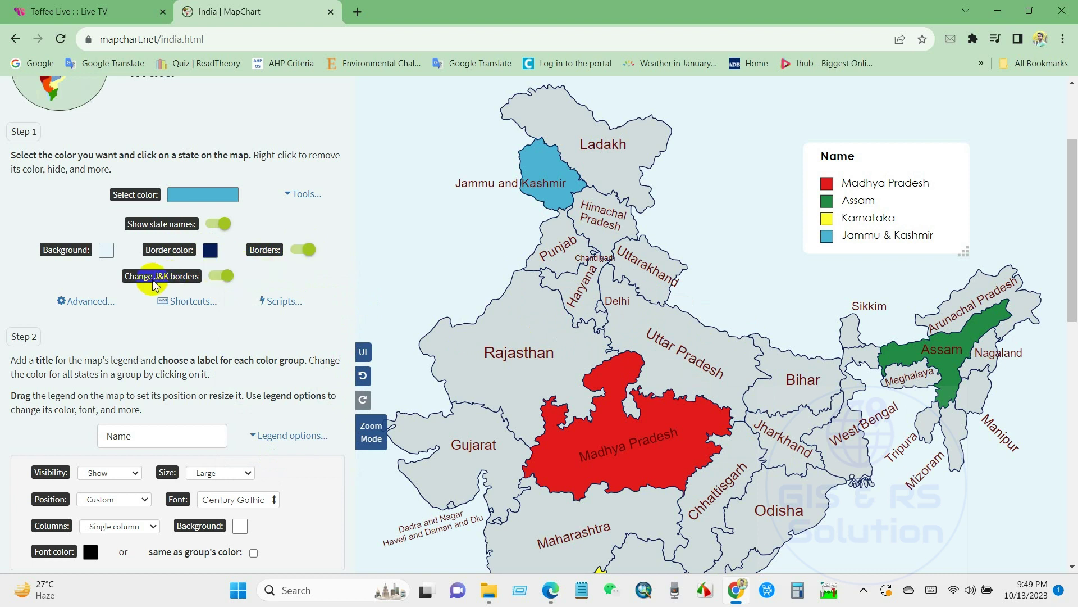
pyautogui.click(216, 278)
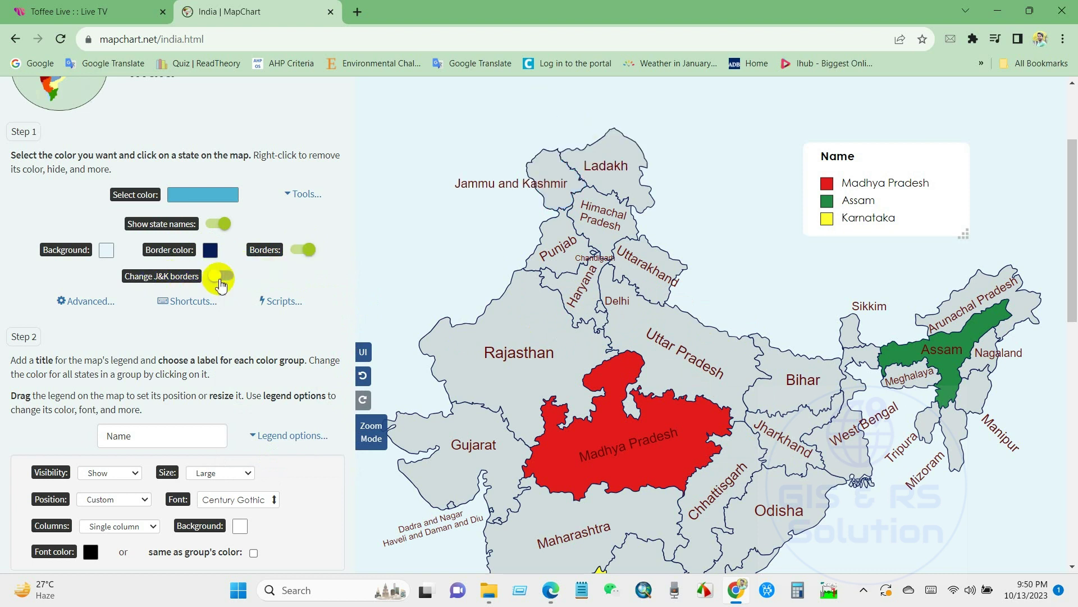
pyautogui.click(226, 277)
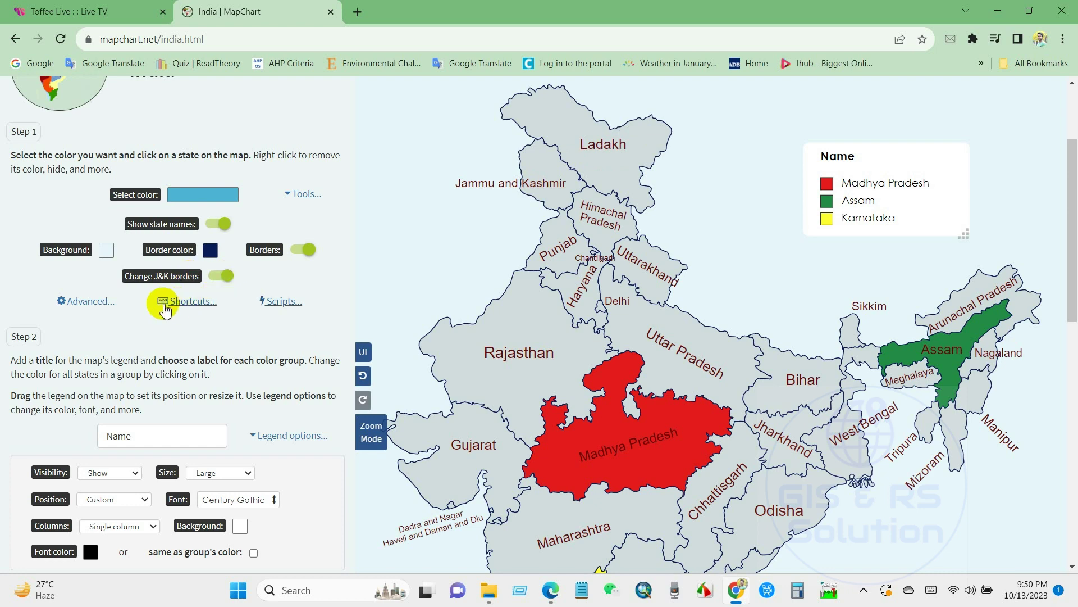
pyautogui.click(185, 302)
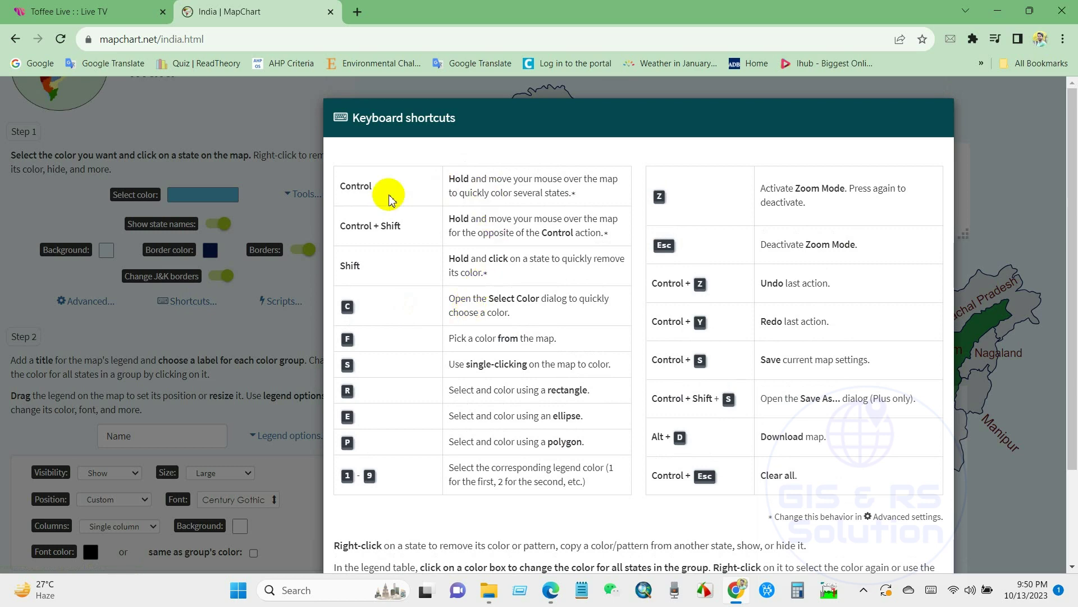
pyautogui.scroll(-2, 351, 306)
pyautogui.scroll(2, 423, 316)
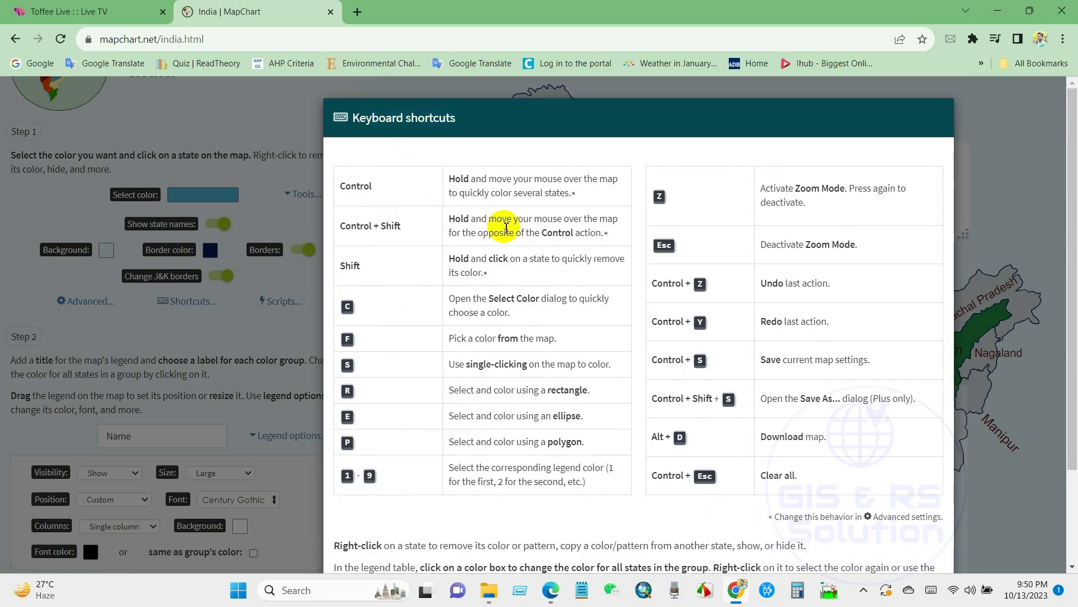
pyautogui.scroll(-2, 718, 356)
pyautogui.scroll(2, 463, 275)
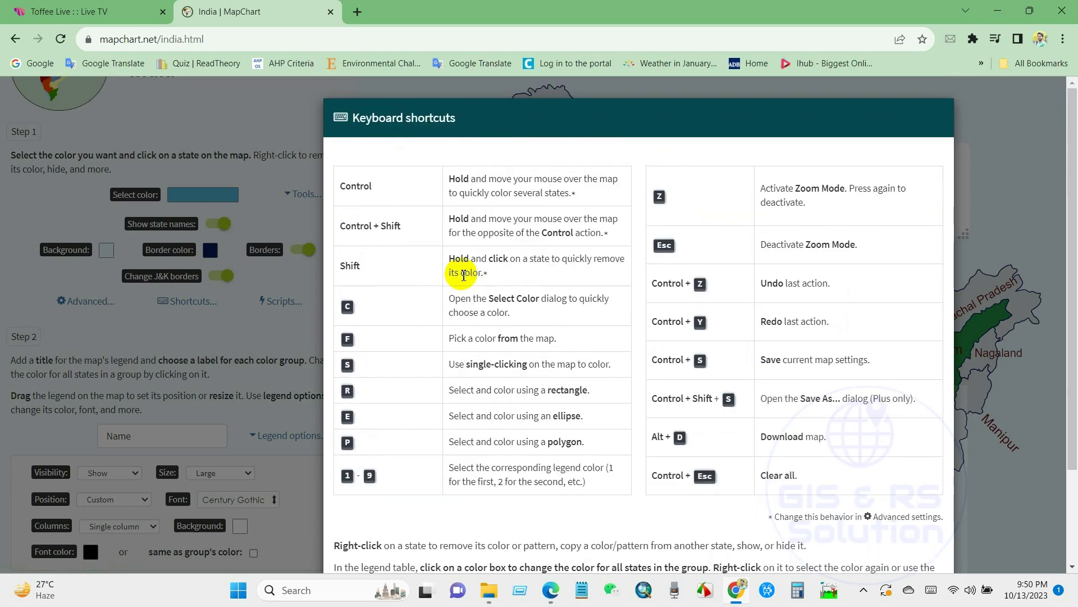
pyautogui.scroll(-2, 463, 275)
pyautogui.click(907, 521)
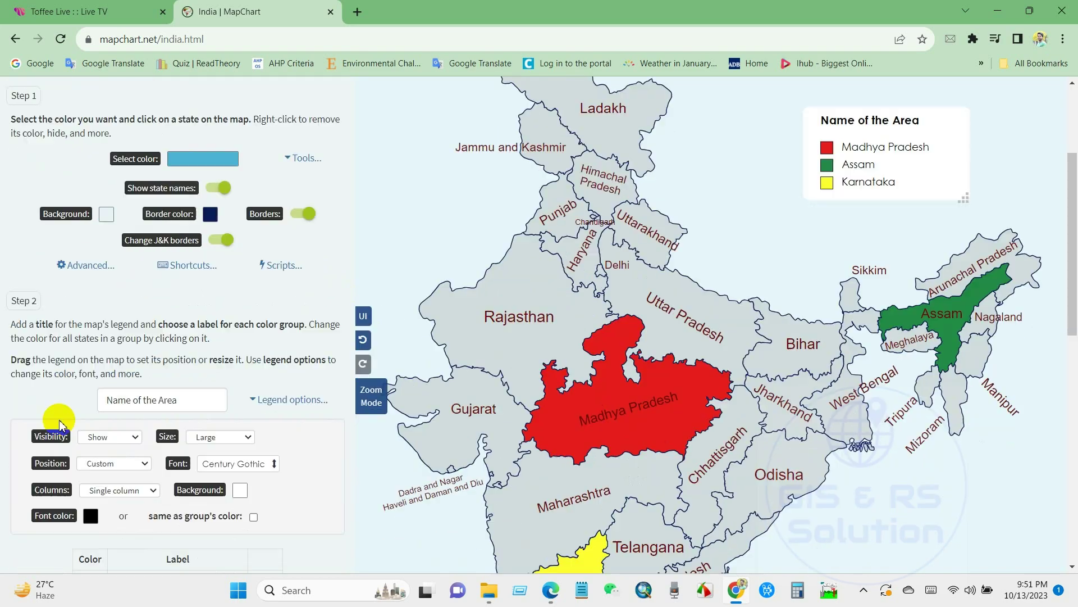
# Download the 'Name of the Area' map as a 3818×4600 JPEG and view Name_of_the_Area.jpeg in Photos.
pyautogui.scroll(-5, 59, 420)
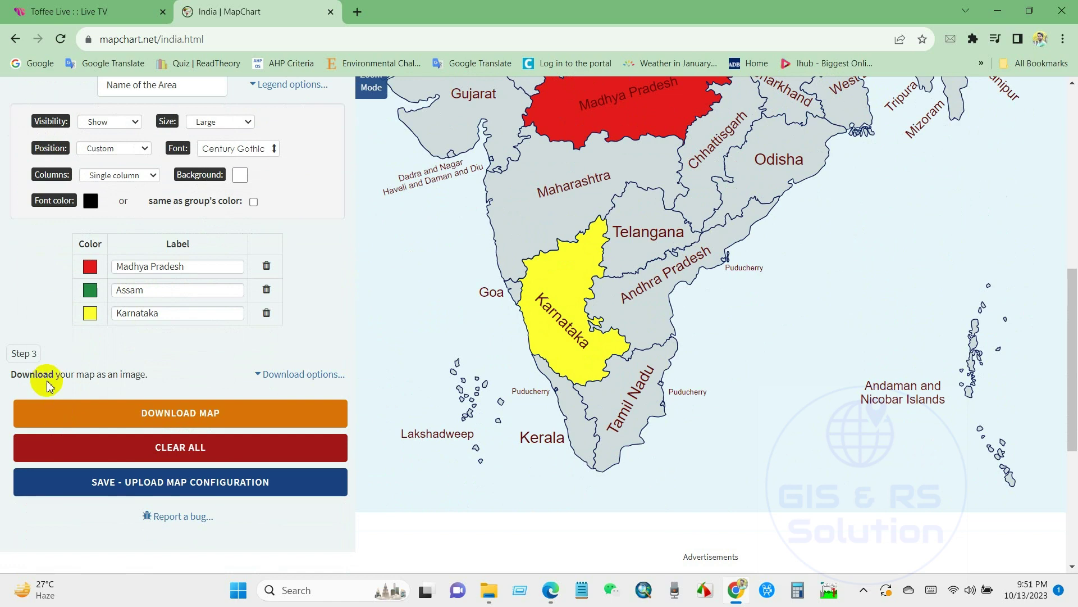
pyautogui.click(315, 375)
pyautogui.scroll(-1, 279, 385)
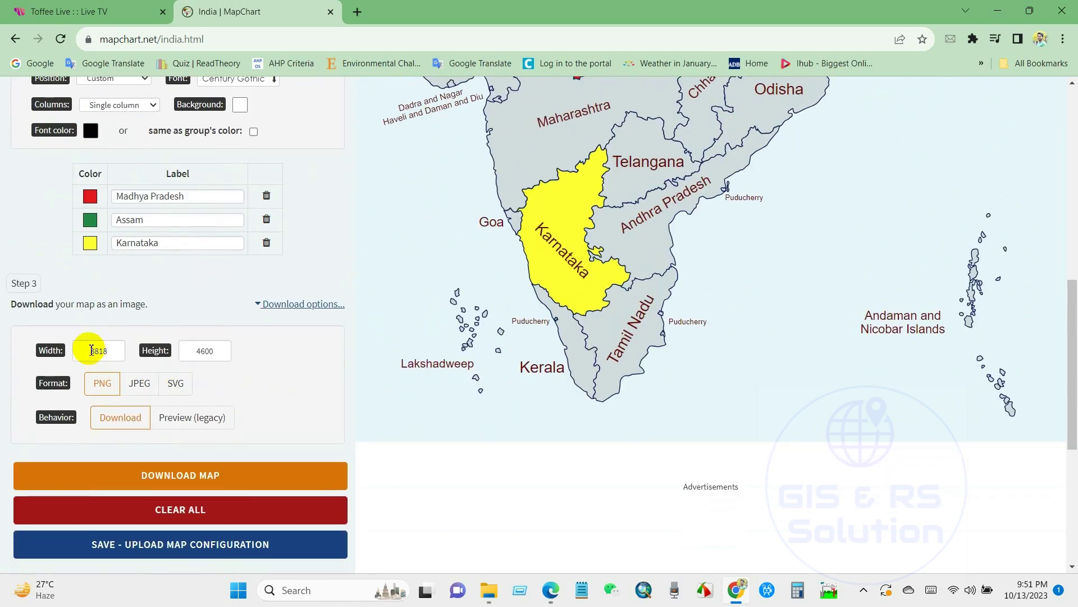
pyautogui.doubleClick(211, 351)
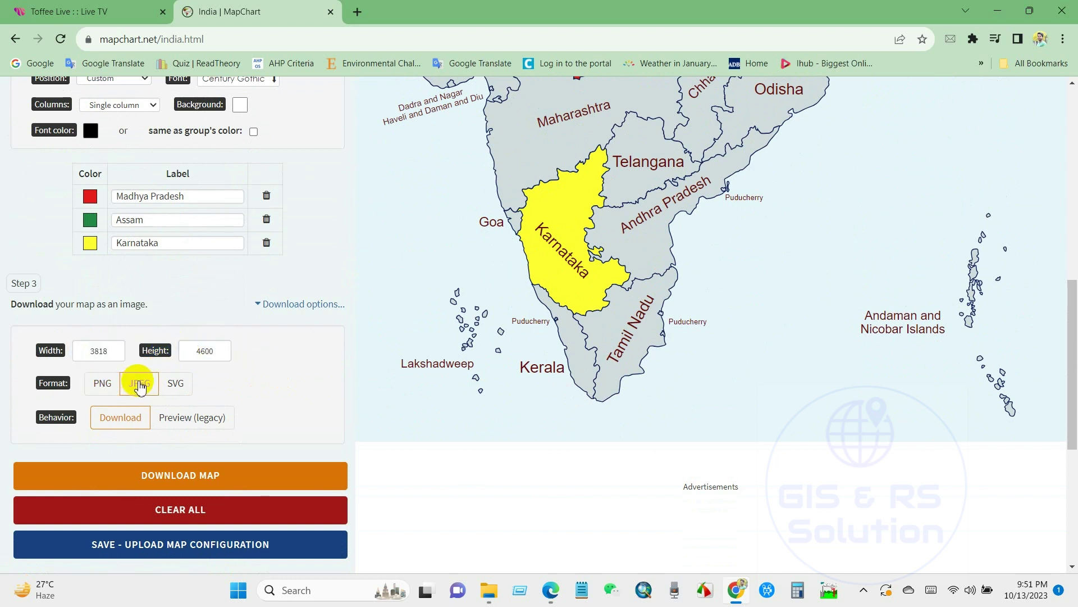
pyautogui.click(114, 418)
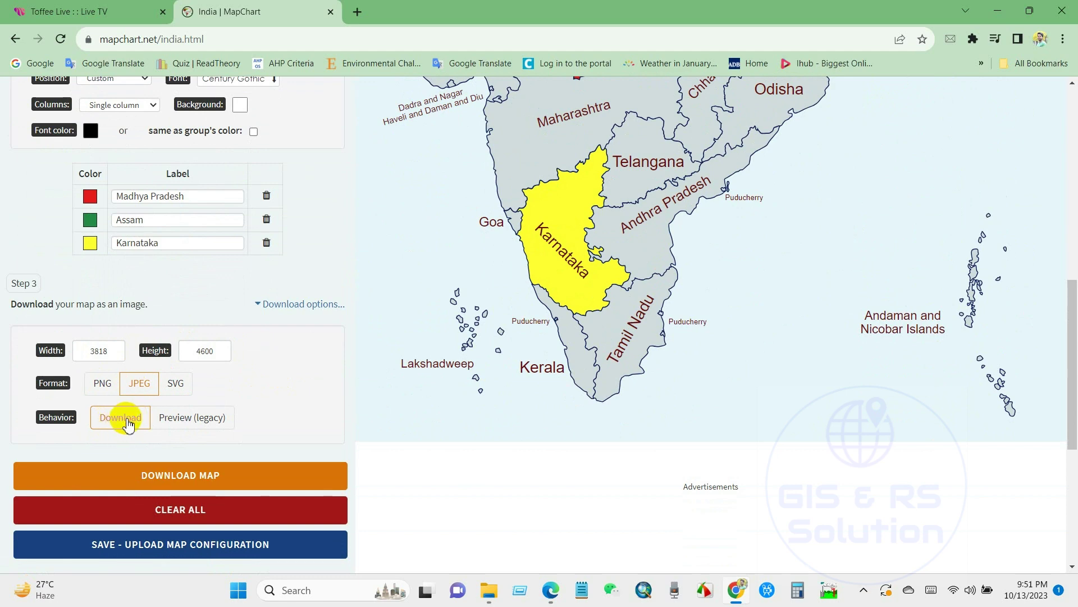
pyautogui.click(174, 475)
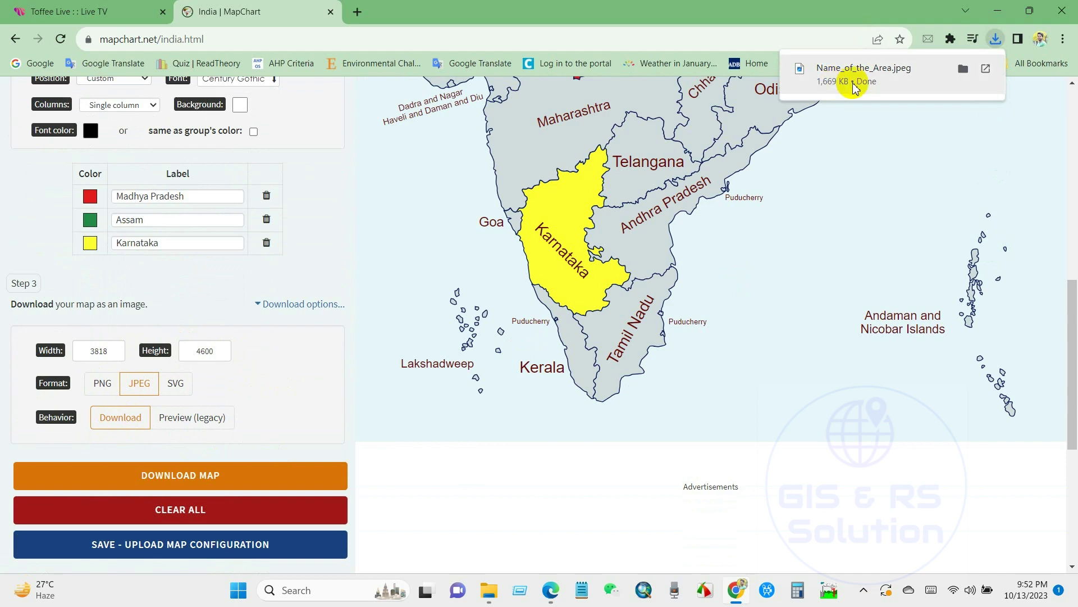
pyautogui.click(964, 69)
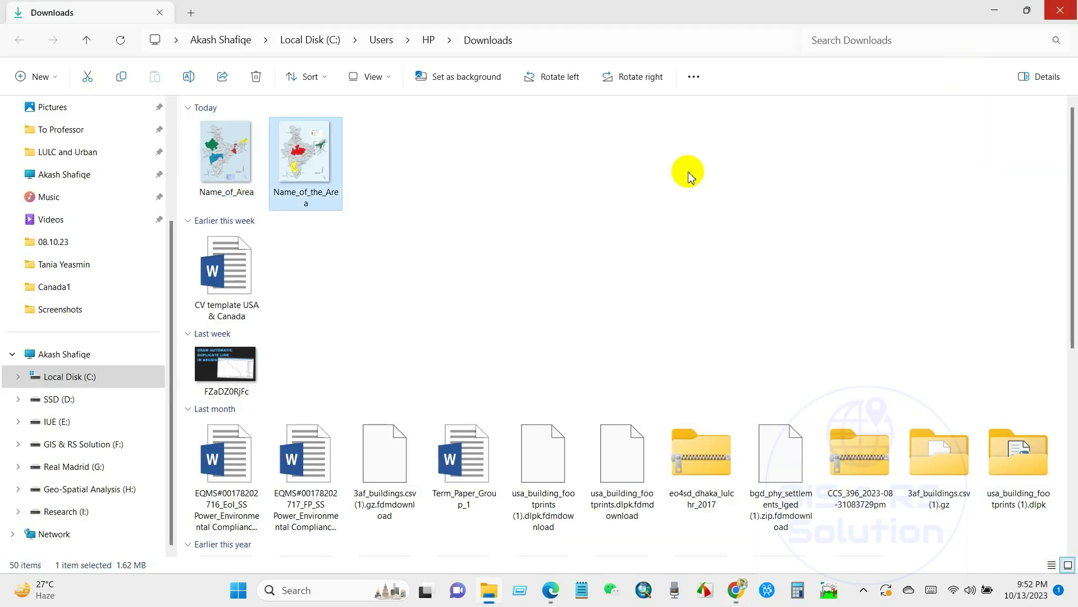
pyautogui.doubleClick(308, 163)
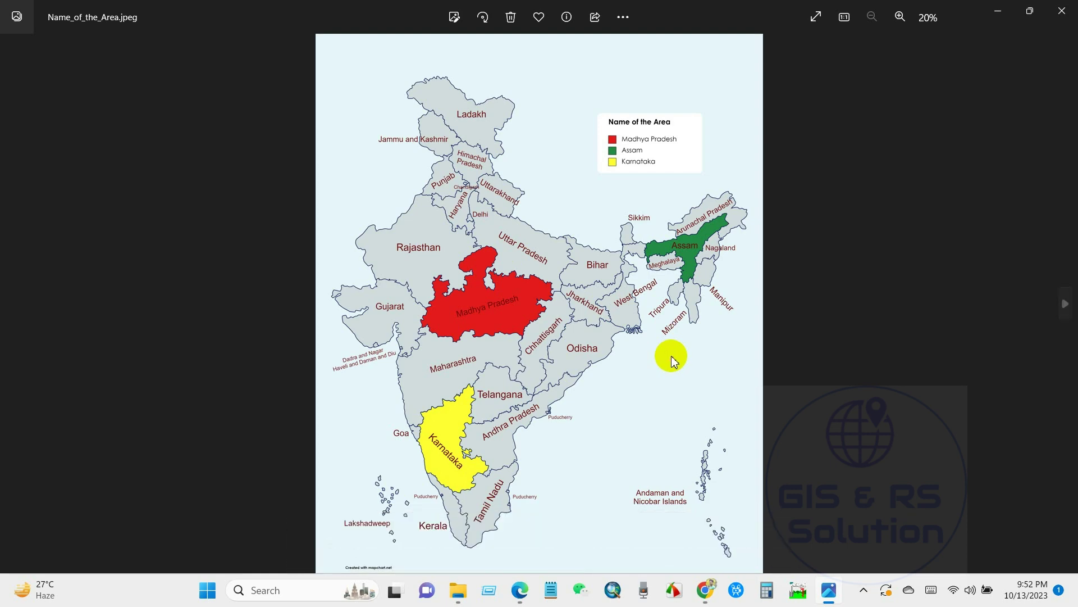
pyautogui.scroll(3, 492, 222)
pyautogui.scroll(1, 492, 221)
pyautogui.scroll(-5, 548, 365)
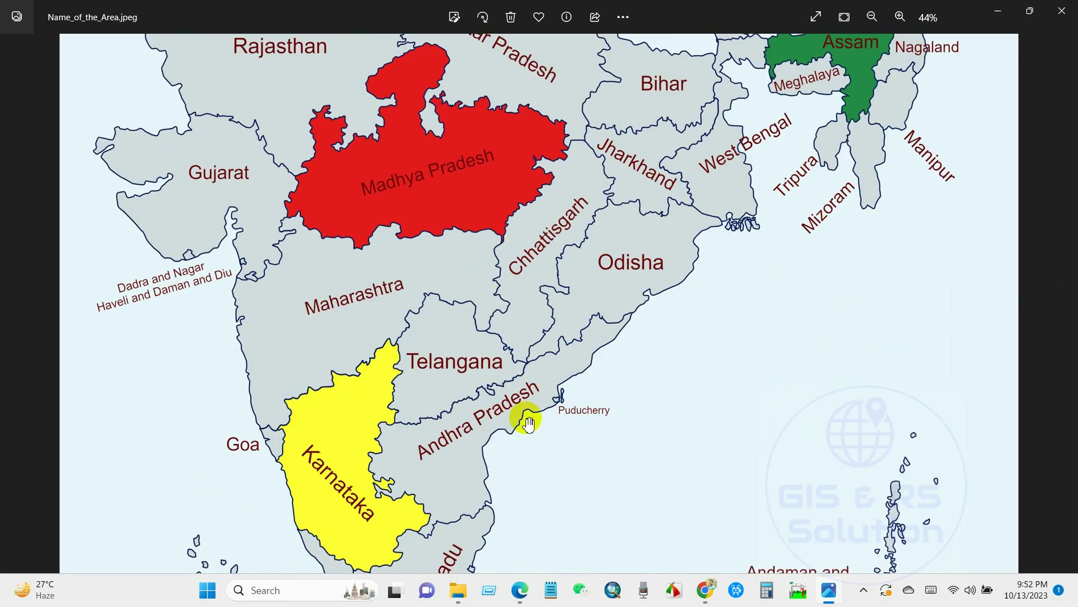
pyautogui.scroll(5, 597, 409)
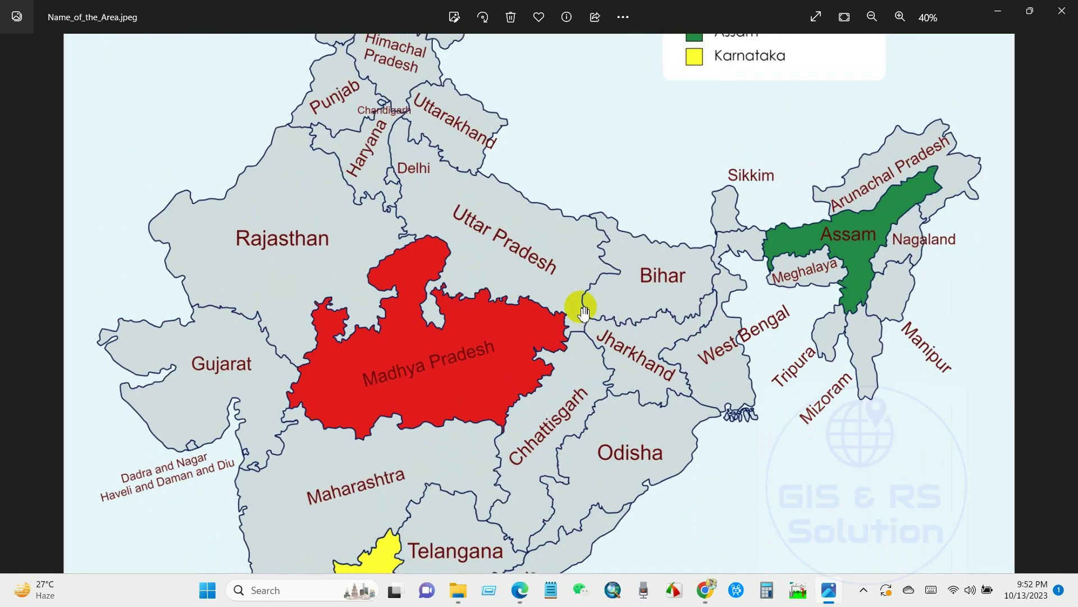
pyautogui.scroll(-3, 578, 306)
pyautogui.scroll(-2, 585, 205)
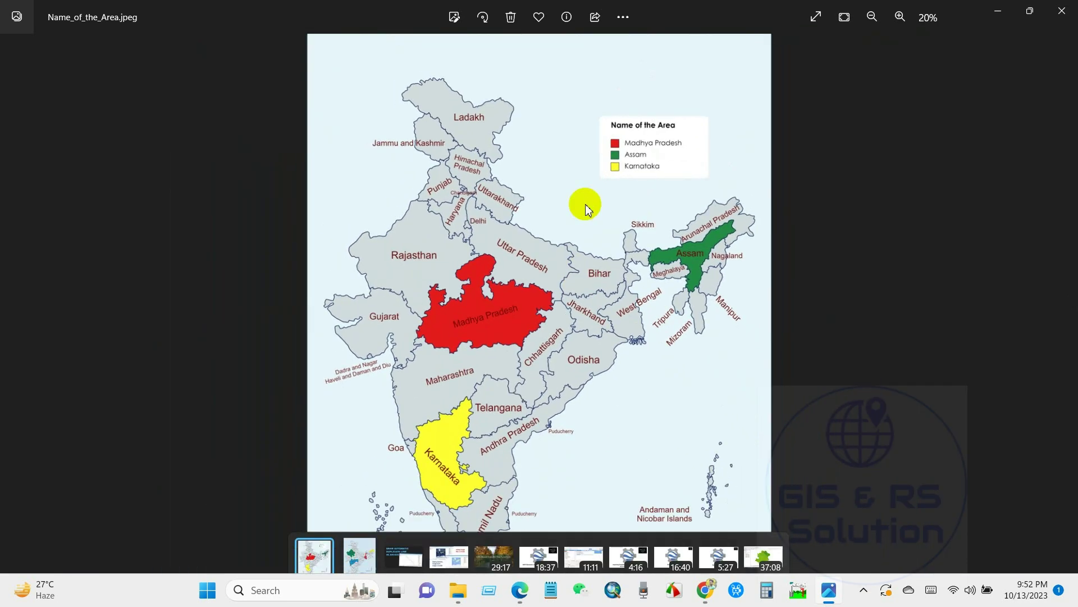
pyautogui.scroll(2, 587, 207)
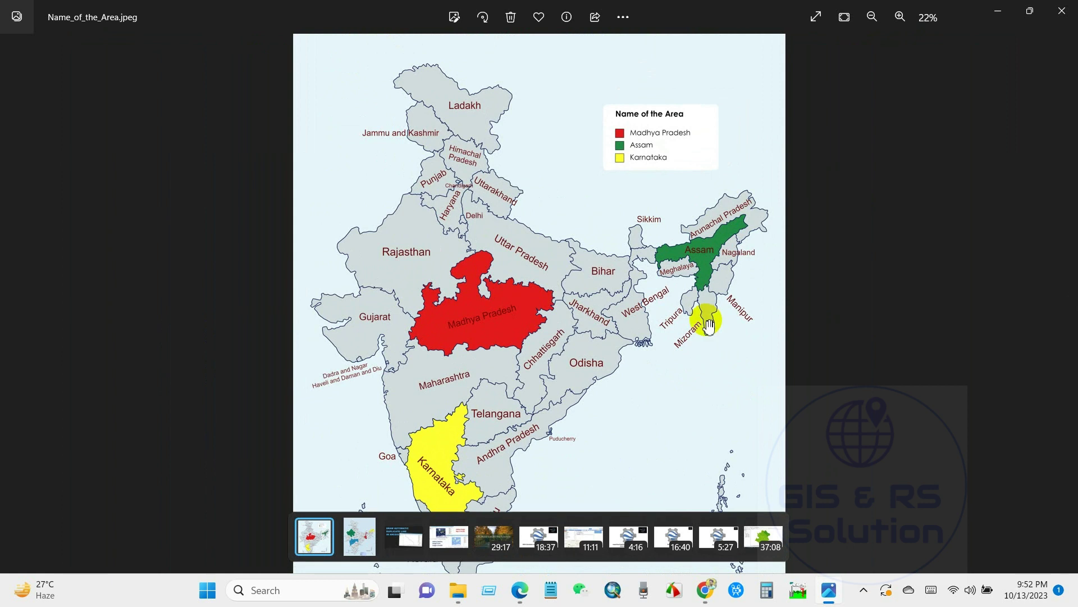
pyautogui.scroll(-1, 709, 319)
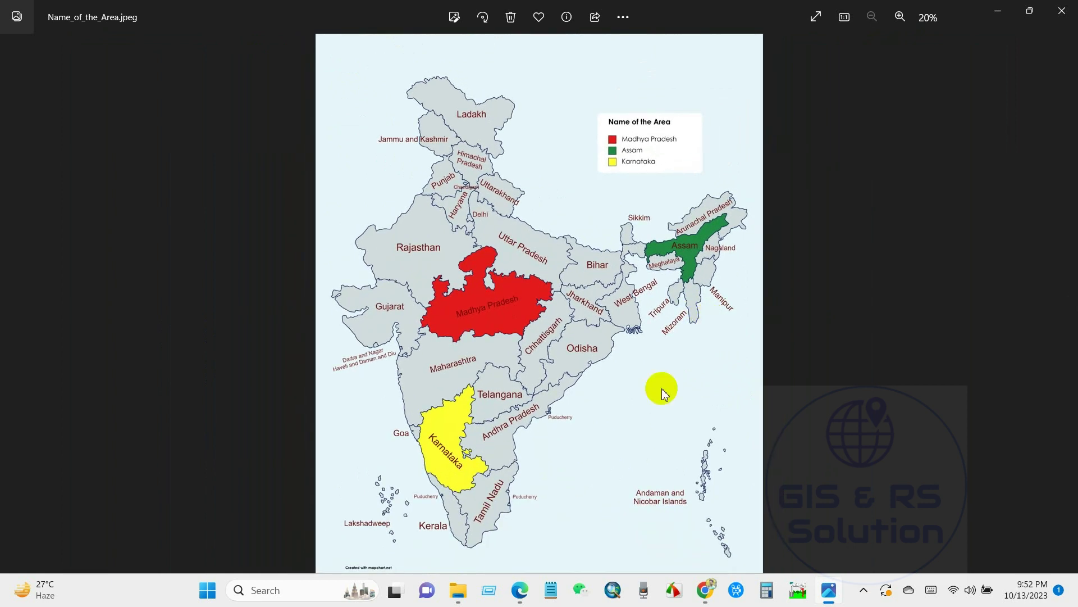
pyautogui.click(805, 365)
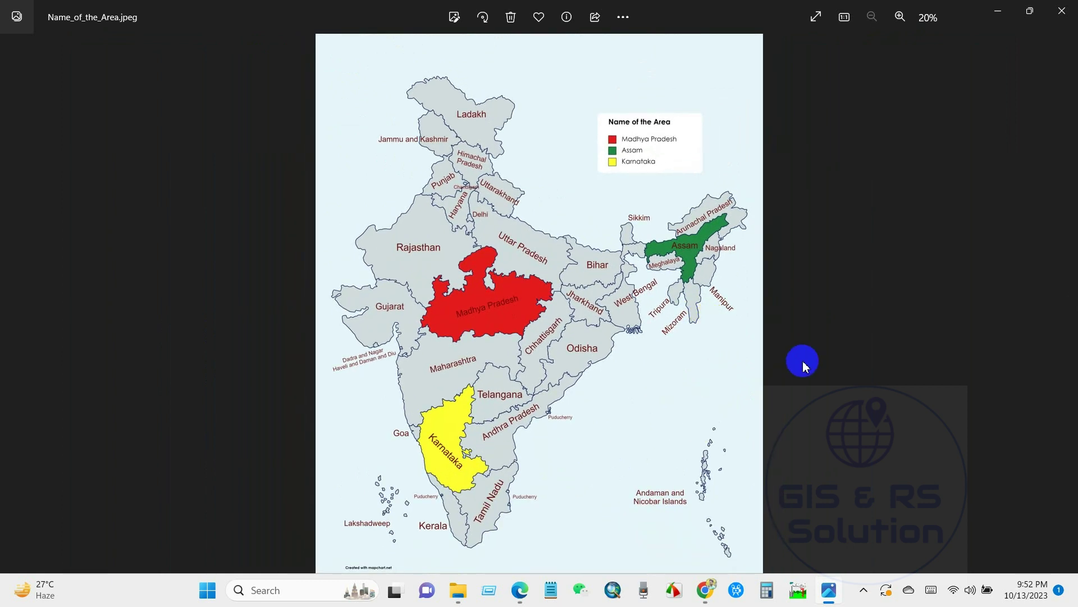
pyautogui.click(703, 590)
# Replace the India states map with the World Simple countries map, leaving the current page.
pyautogui.scroll(10, 561, 314)
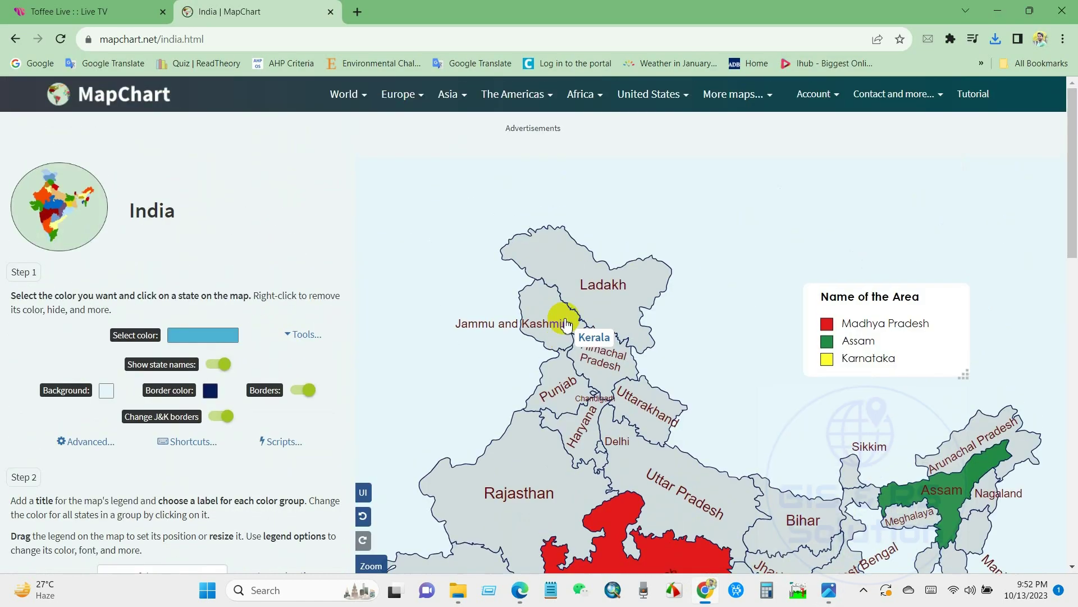
pyautogui.click(368, 100)
pyautogui.click(348, 143)
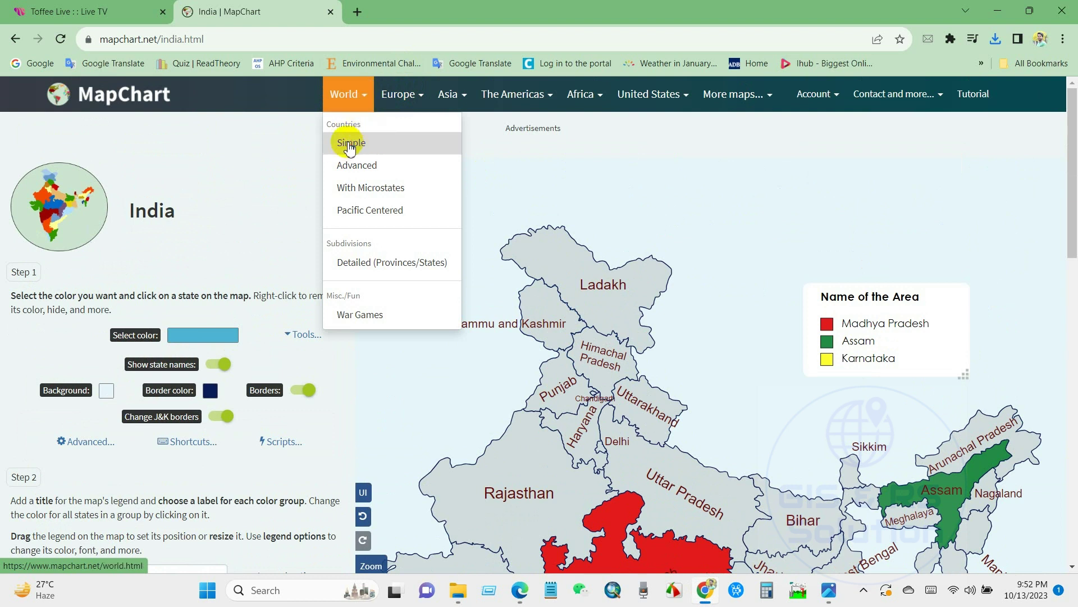
pyautogui.click(594, 125)
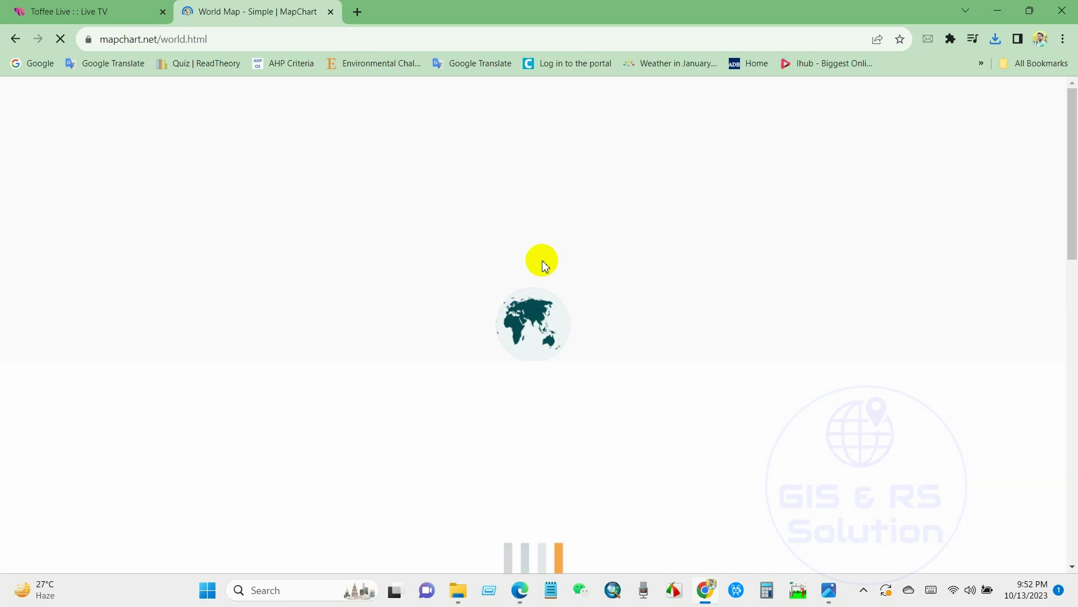
pyautogui.scroll(-5, 391, 260)
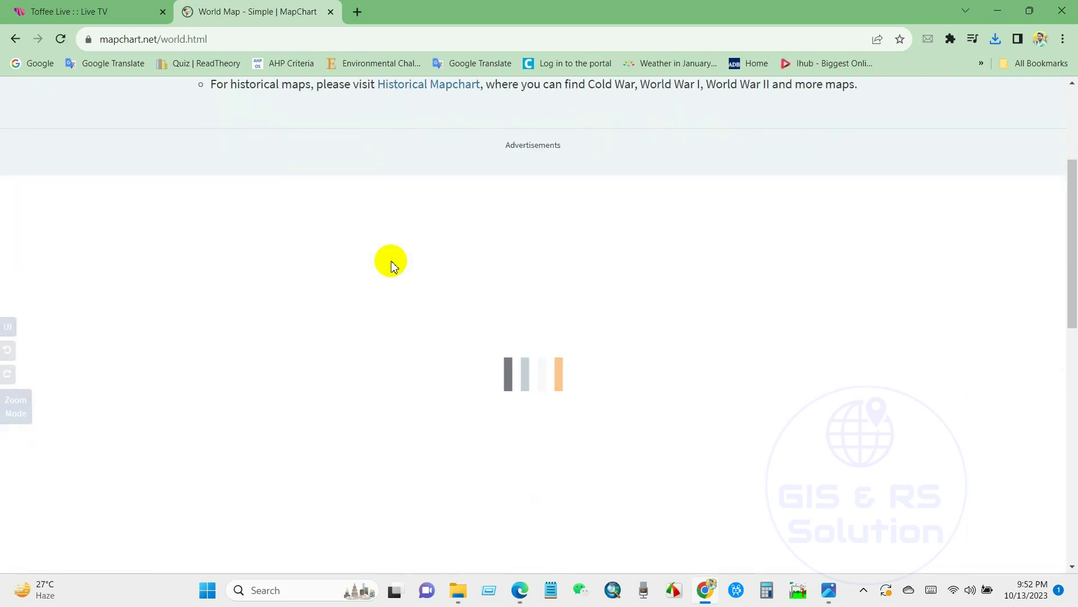
pyautogui.scroll(-1, 393, 262)
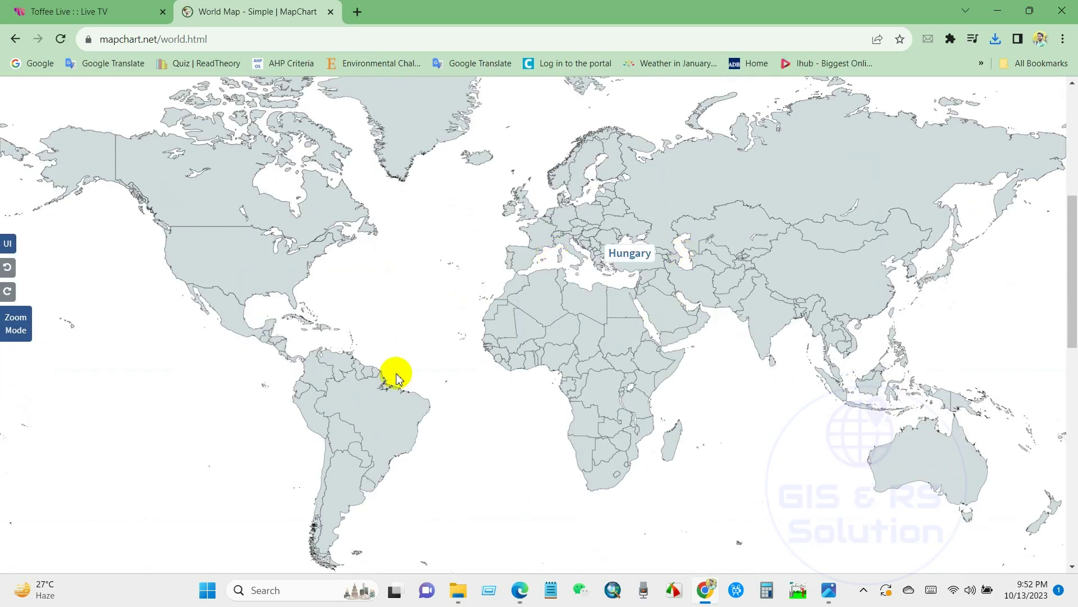
# Colour India red and Thailand yellow-orange.
pyautogui.scroll(-8, 308, 337)
pyautogui.scroll(3, 159, 310)
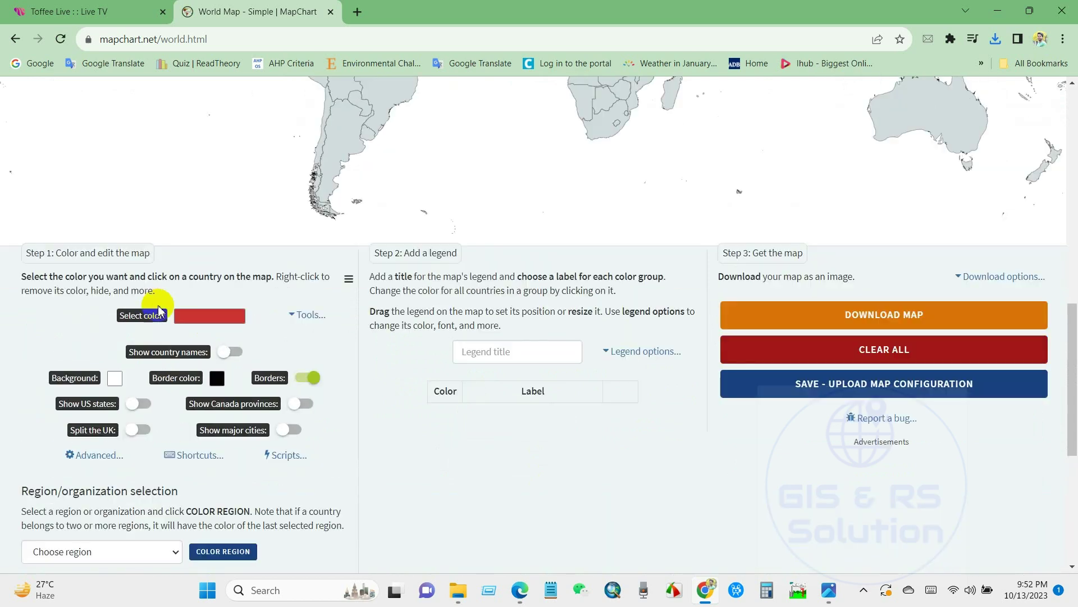
pyautogui.click(198, 316)
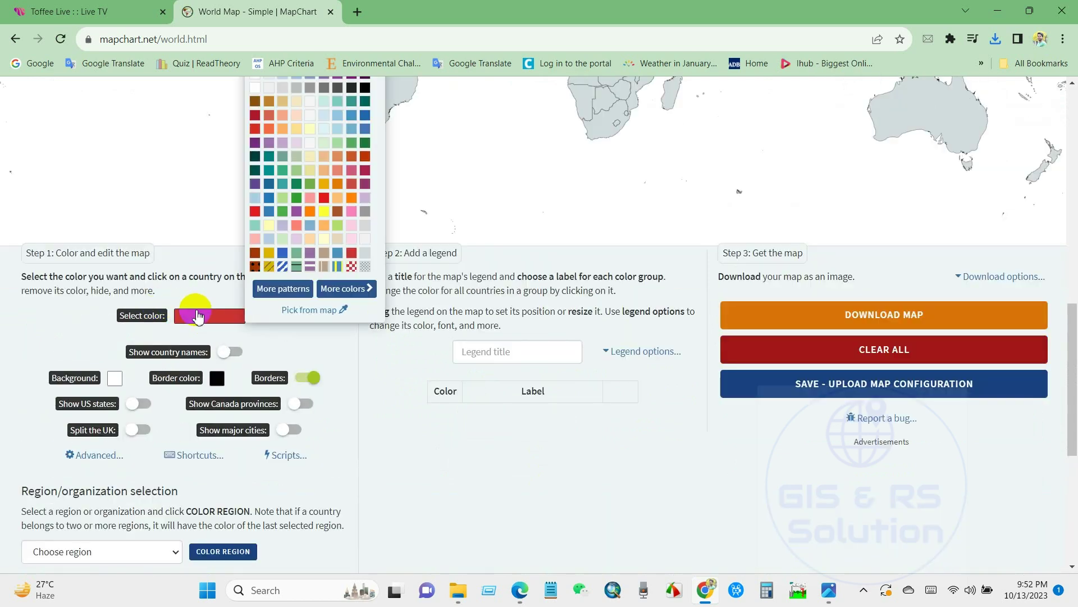
pyautogui.click(270, 120)
pyautogui.scroll(6, 423, 260)
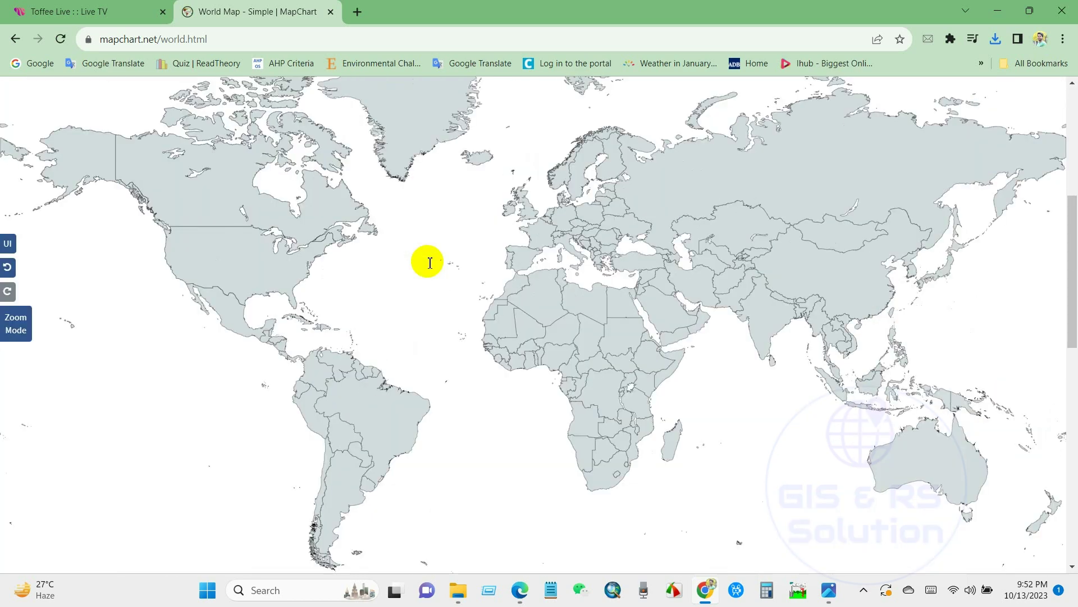
pyautogui.click(754, 308)
pyautogui.scroll(-3, 339, 313)
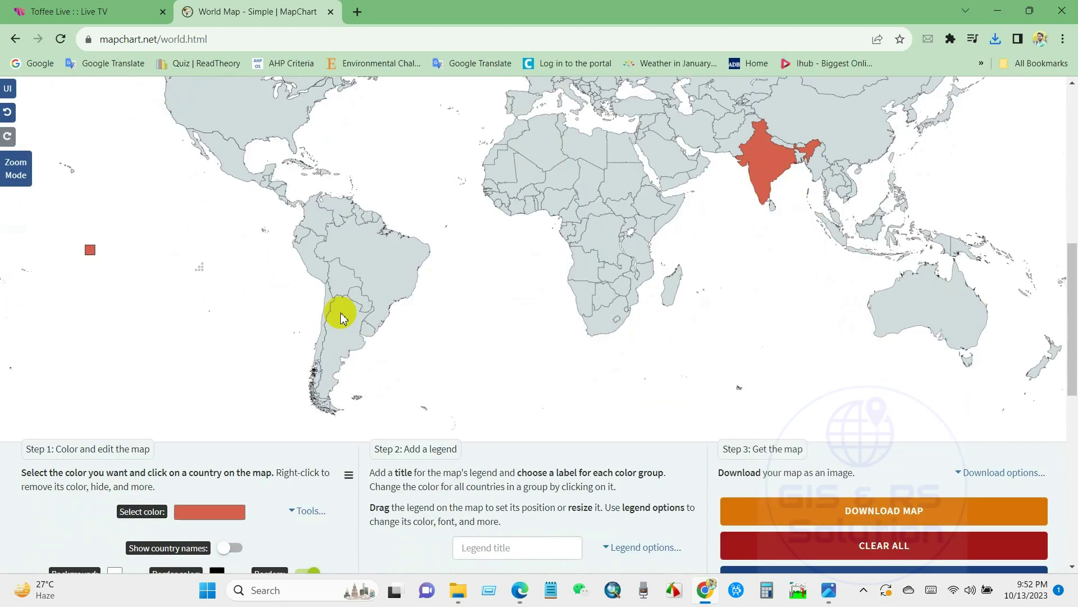
pyautogui.scroll(-4, 342, 318)
pyautogui.click(221, 320)
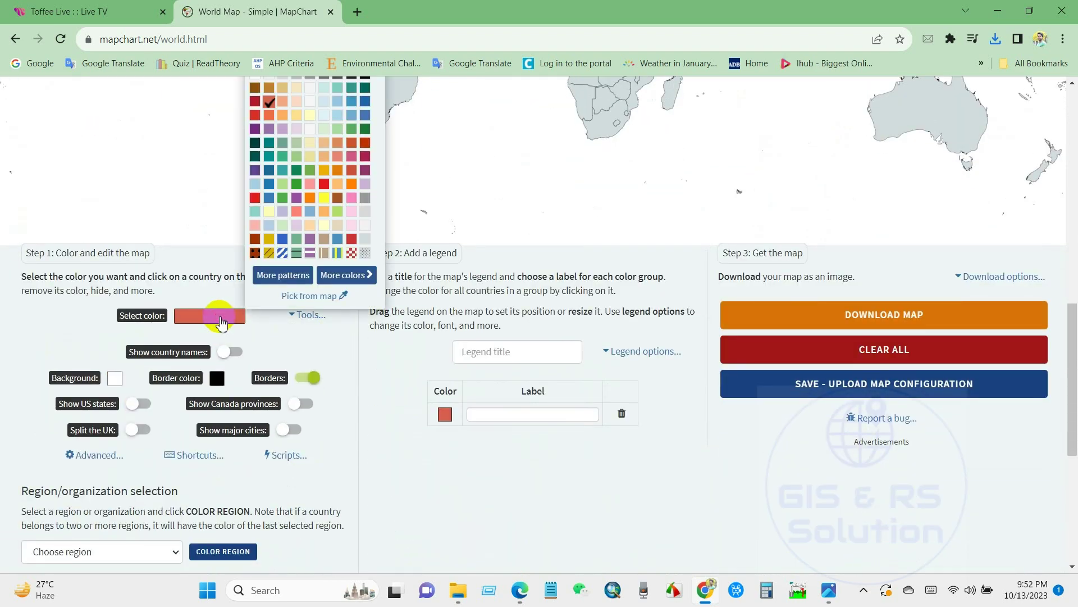
pyautogui.scroll(1, 283, 246)
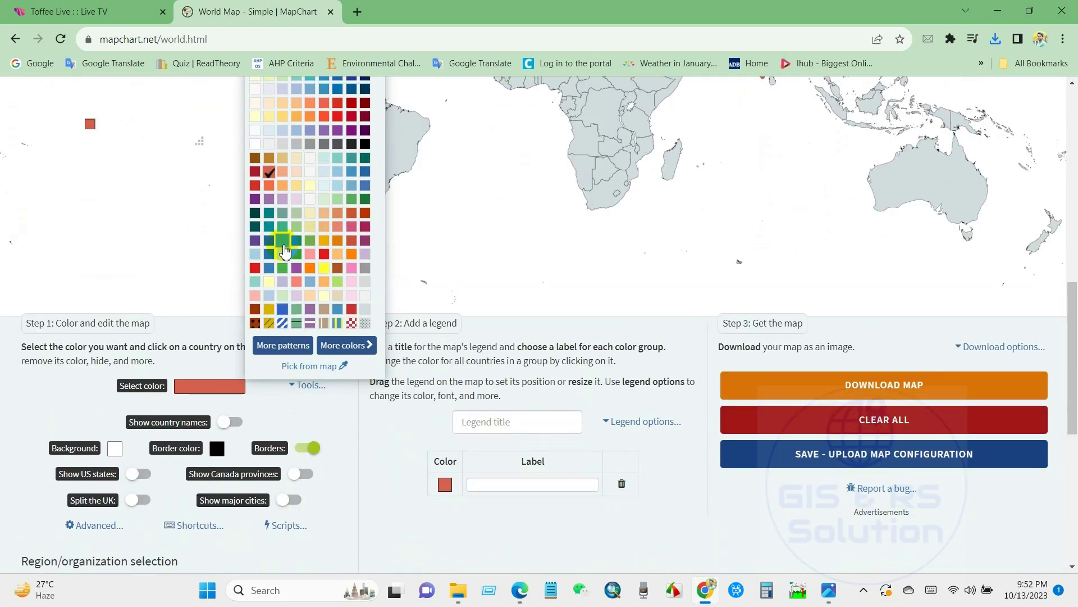
pyautogui.click(323, 244)
pyautogui.scroll(4, 474, 250)
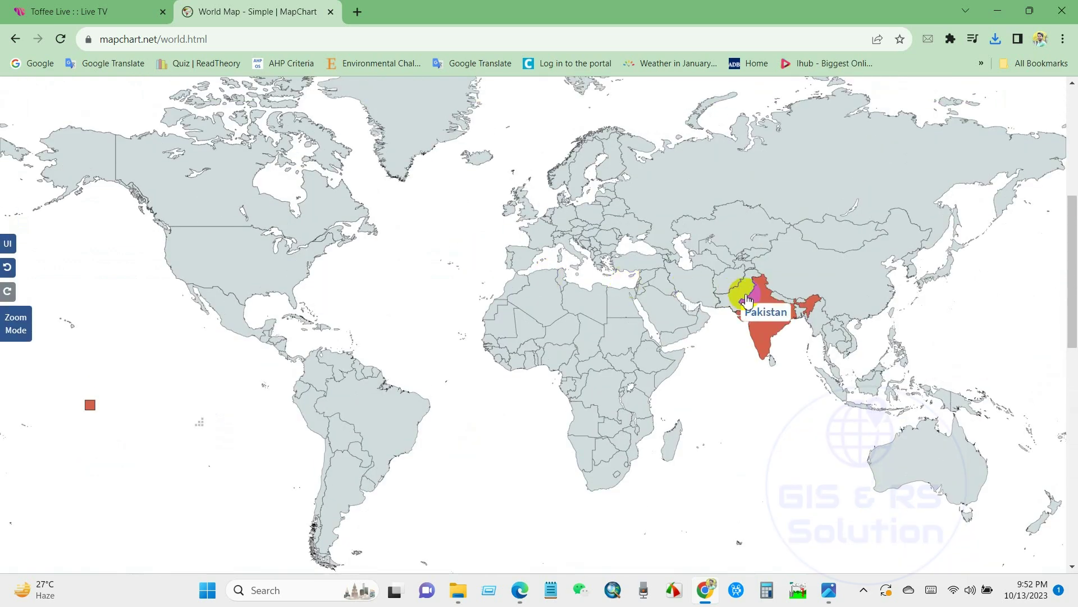
pyautogui.click(838, 344)
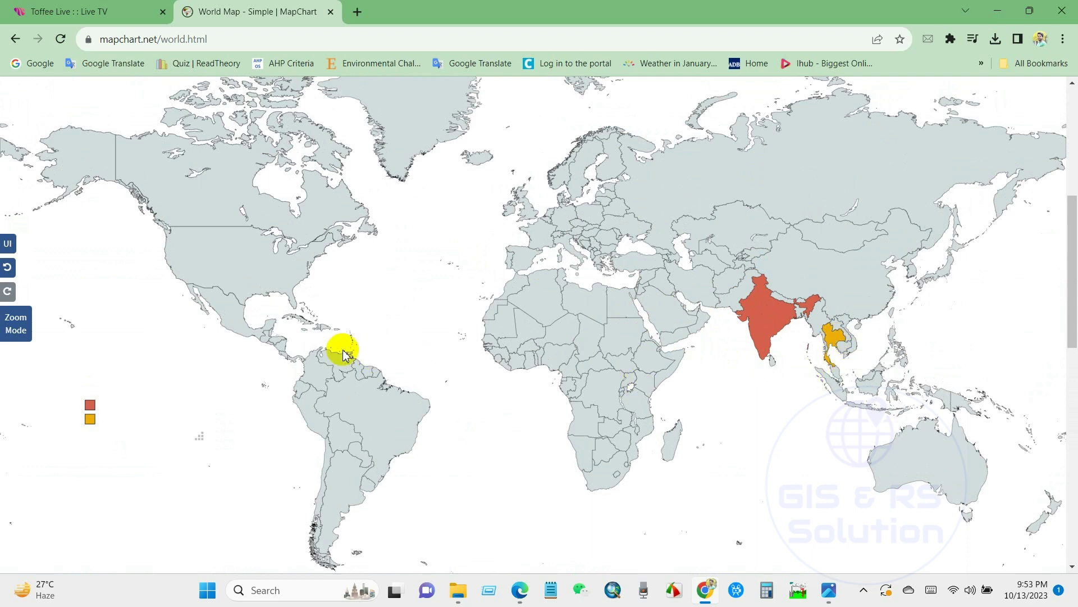
# Colour Kazakhstan teal.
pyautogui.scroll(-4, 187, 348)
pyautogui.scroll(-1, 187, 348)
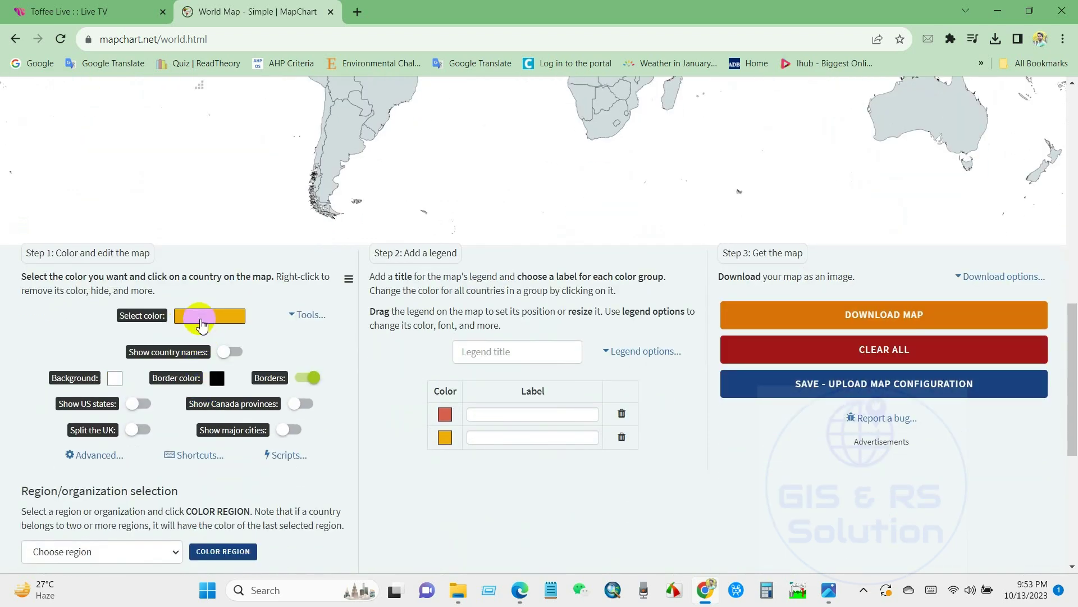
pyautogui.click(201, 318)
pyautogui.click(275, 160)
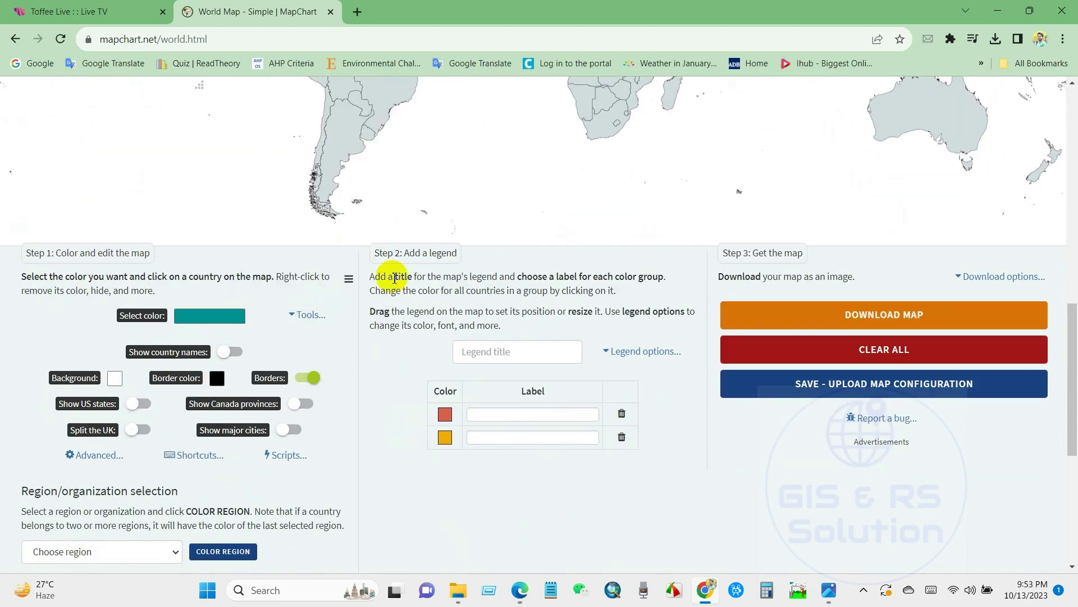
pyautogui.scroll(6, 399, 272)
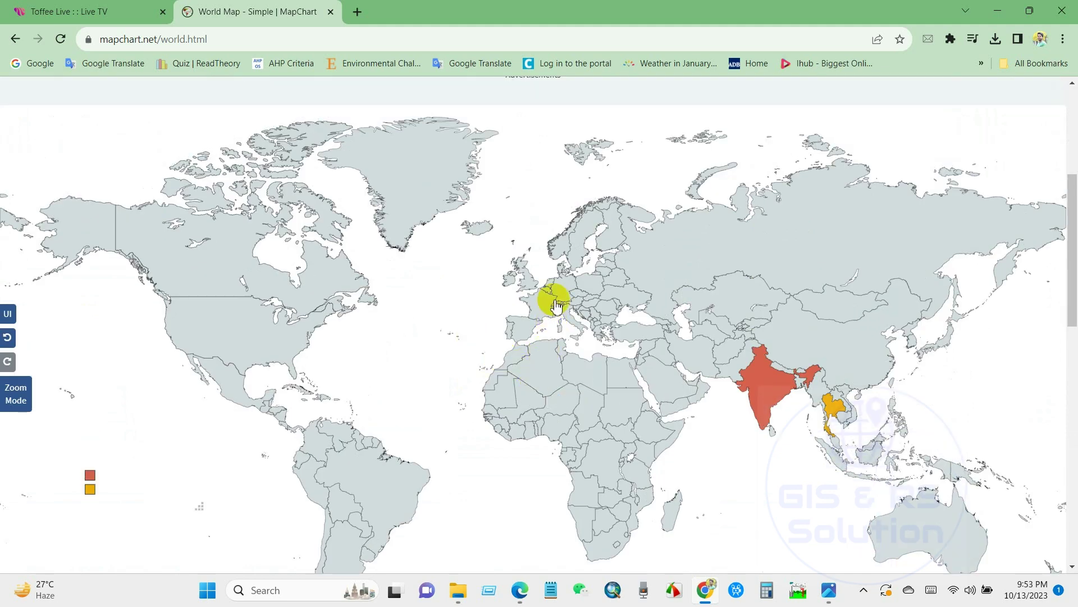
pyautogui.click(750, 292)
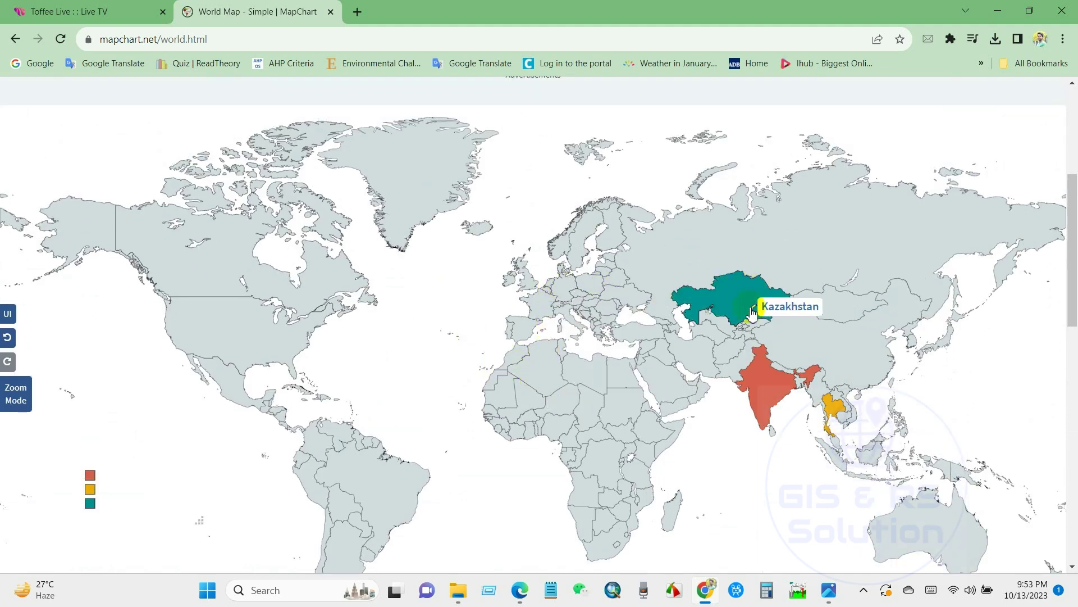
# Fill Saudi Arabia with blue diagonal stripes and Algeria with a red checker pattern.
pyautogui.scroll(-4, 522, 309)
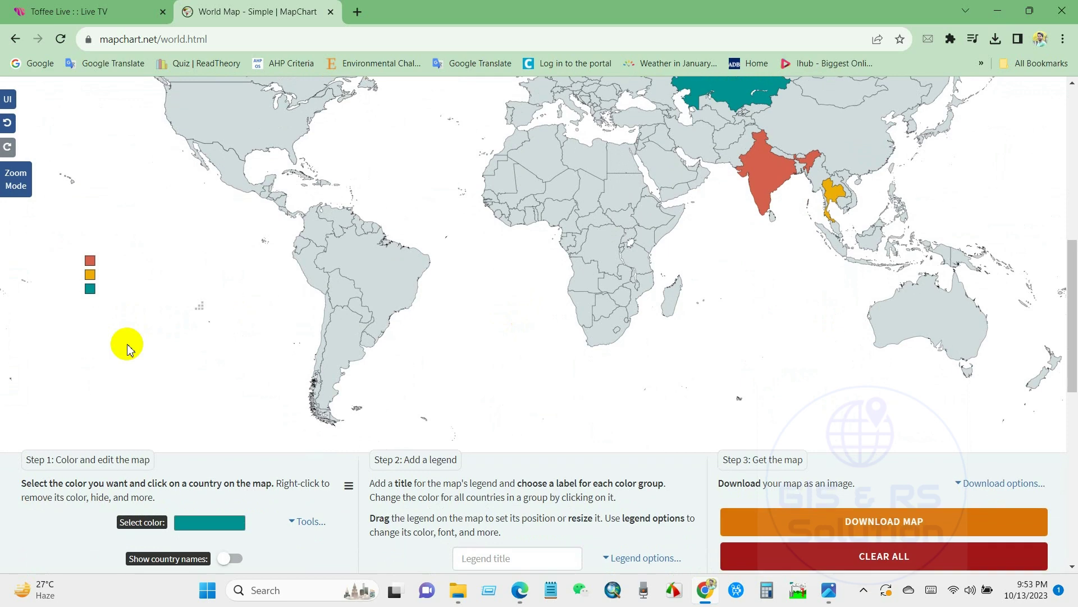
pyautogui.scroll(-4, 140, 344)
pyautogui.click(211, 328)
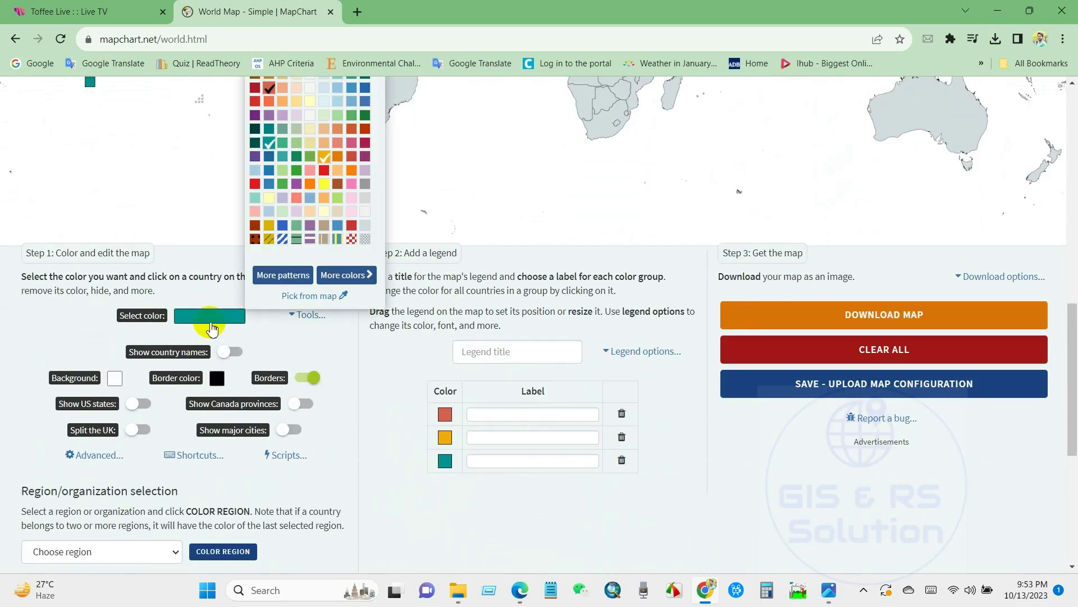
pyautogui.click(284, 243)
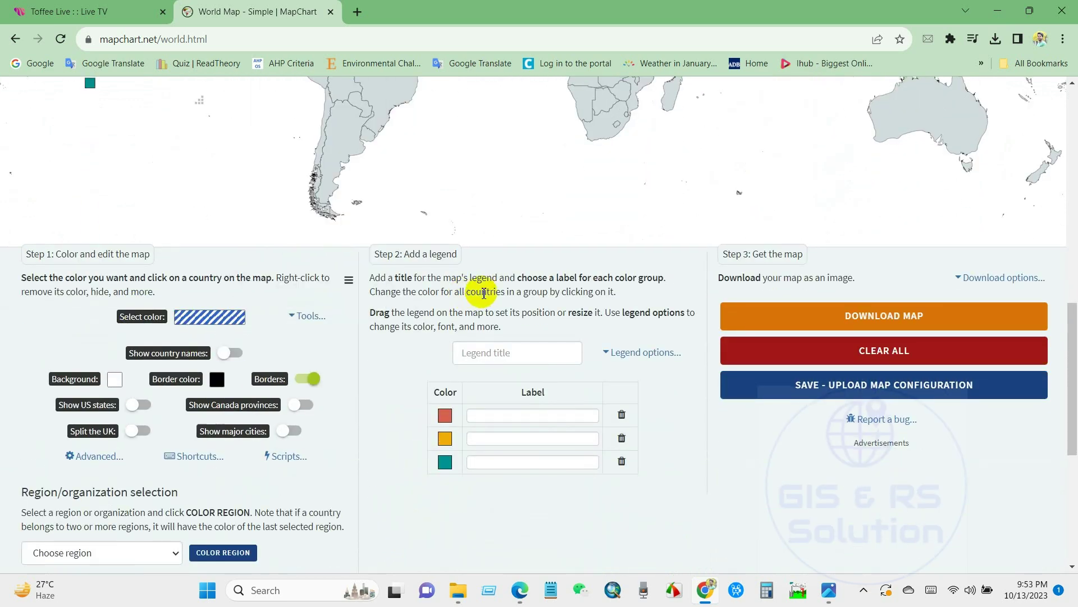
pyautogui.scroll(5, 476, 242)
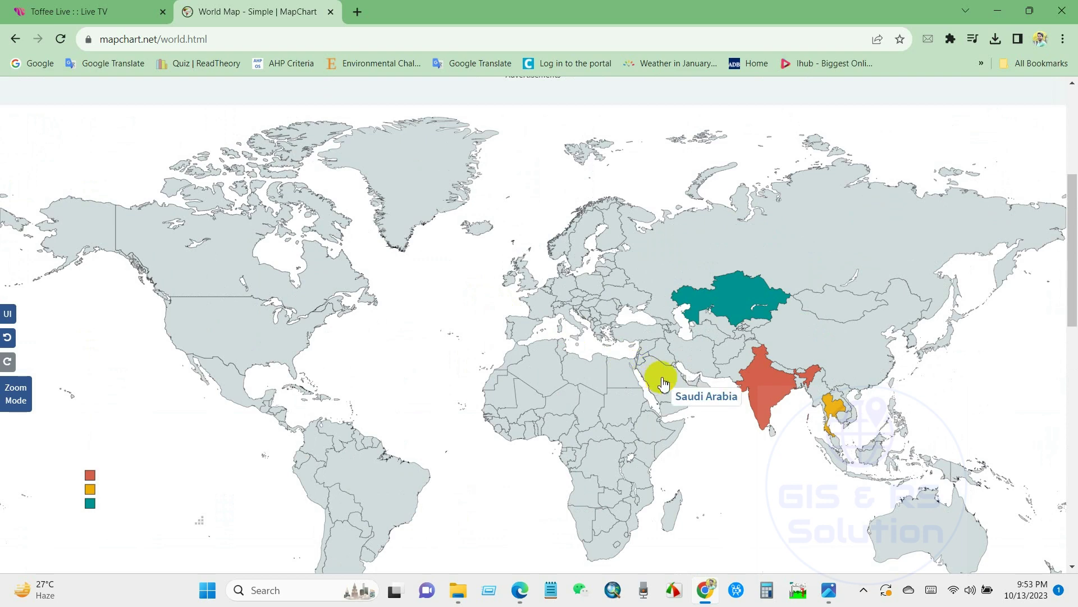
pyautogui.click(662, 384)
pyautogui.scroll(-6, 226, 361)
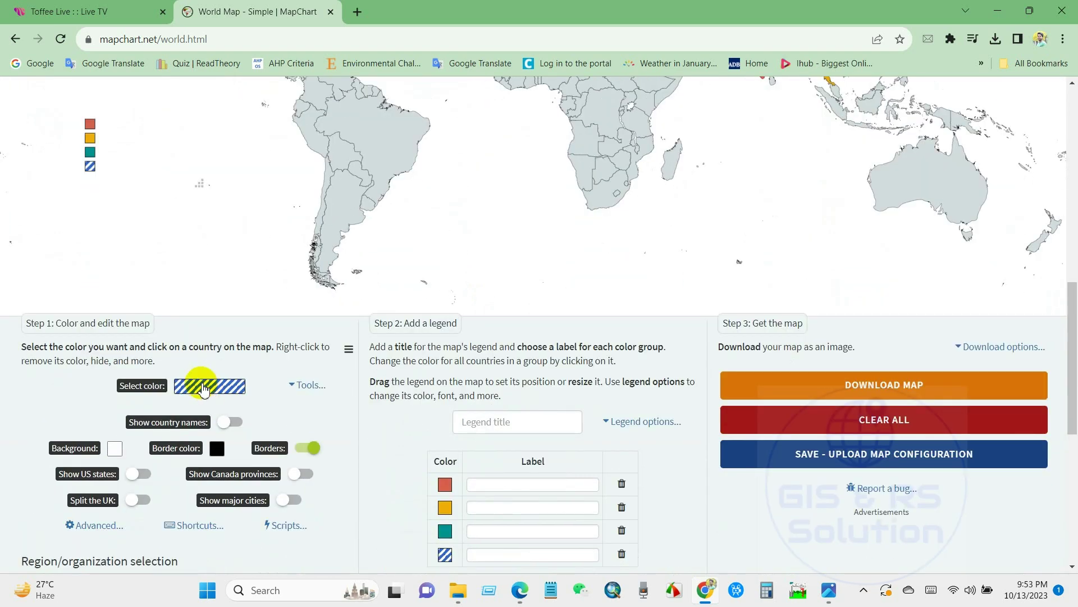
pyautogui.click(204, 388)
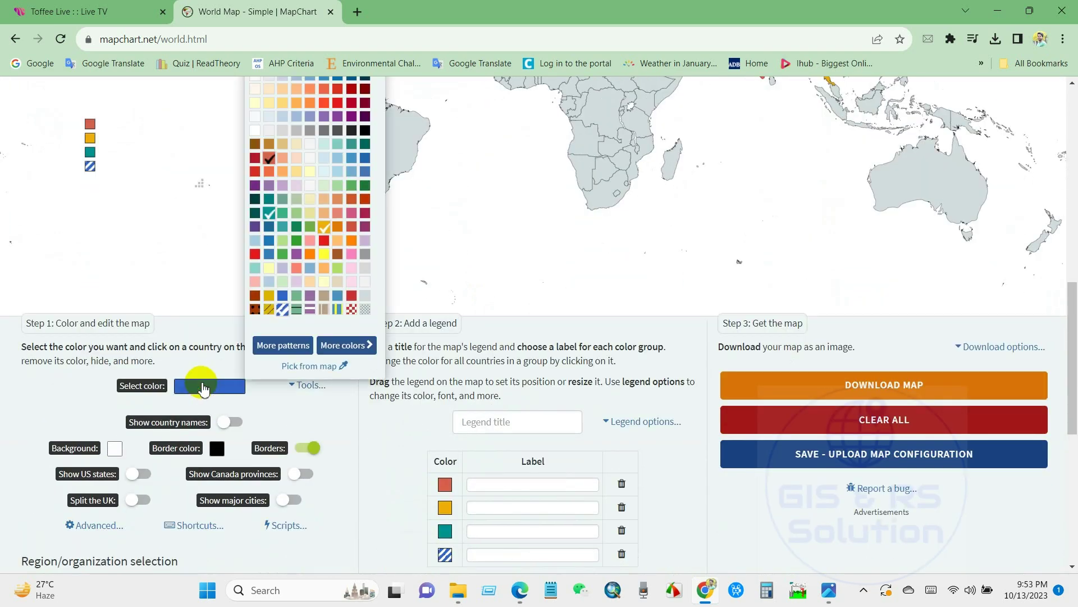
pyautogui.click(352, 318)
pyautogui.scroll(6, 513, 317)
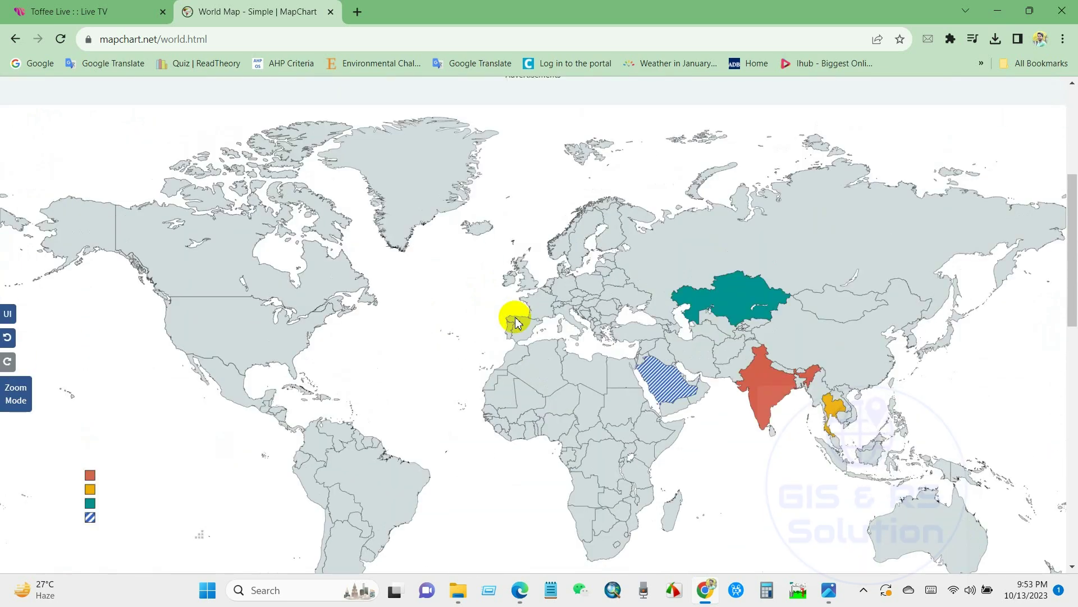
pyautogui.click(536, 374)
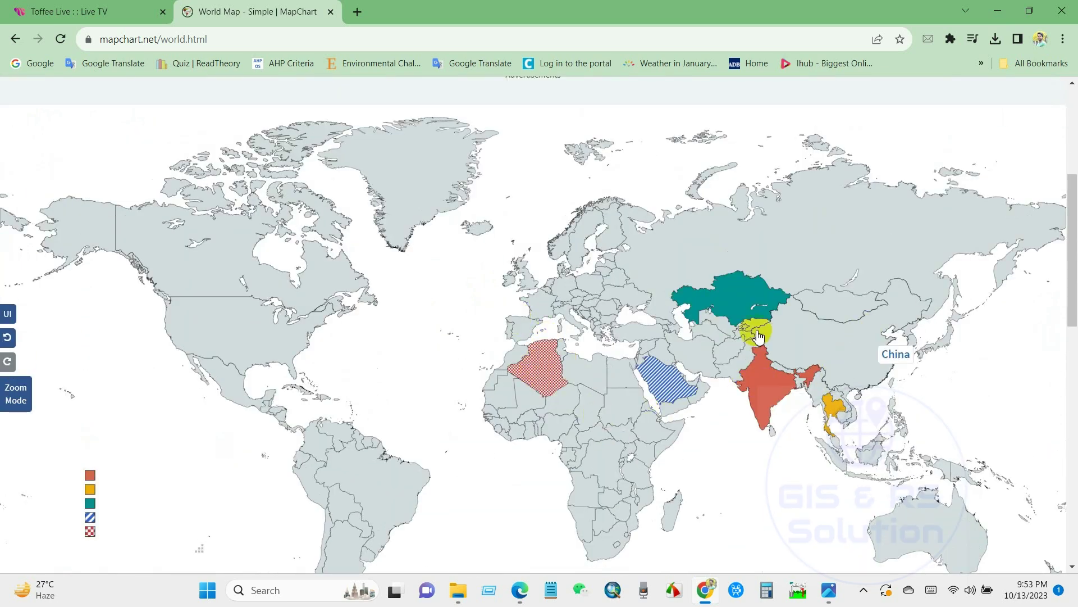
pyautogui.scroll(-1, 452, 310)
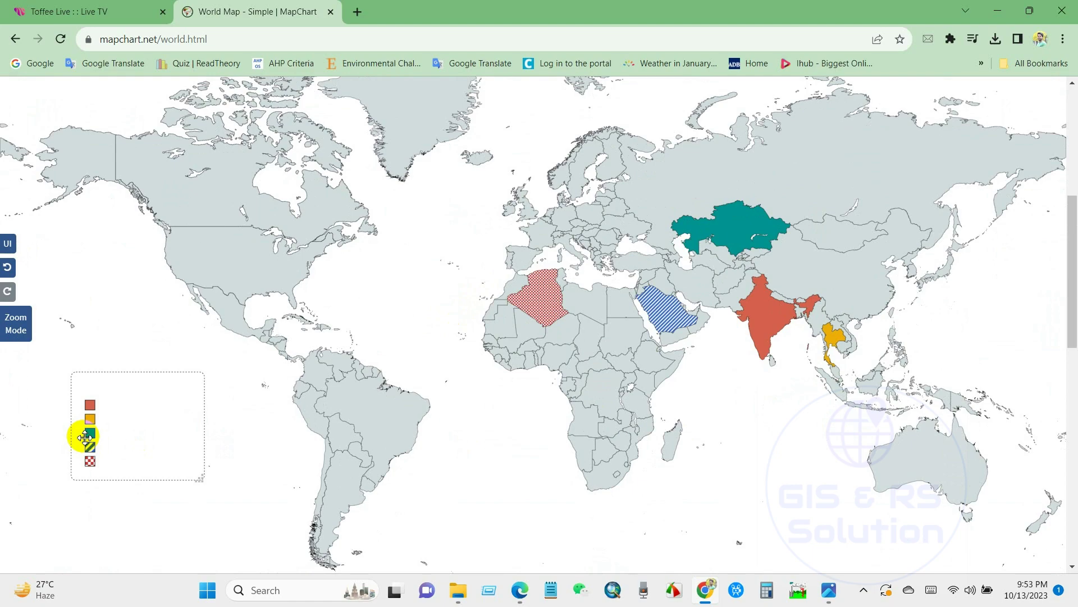
# Turn on 'Show country names' so every country is labelled on the world map.
pyautogui.scroll(4, 310, 365)
pyautogui.scroll(-10, 308, 362)
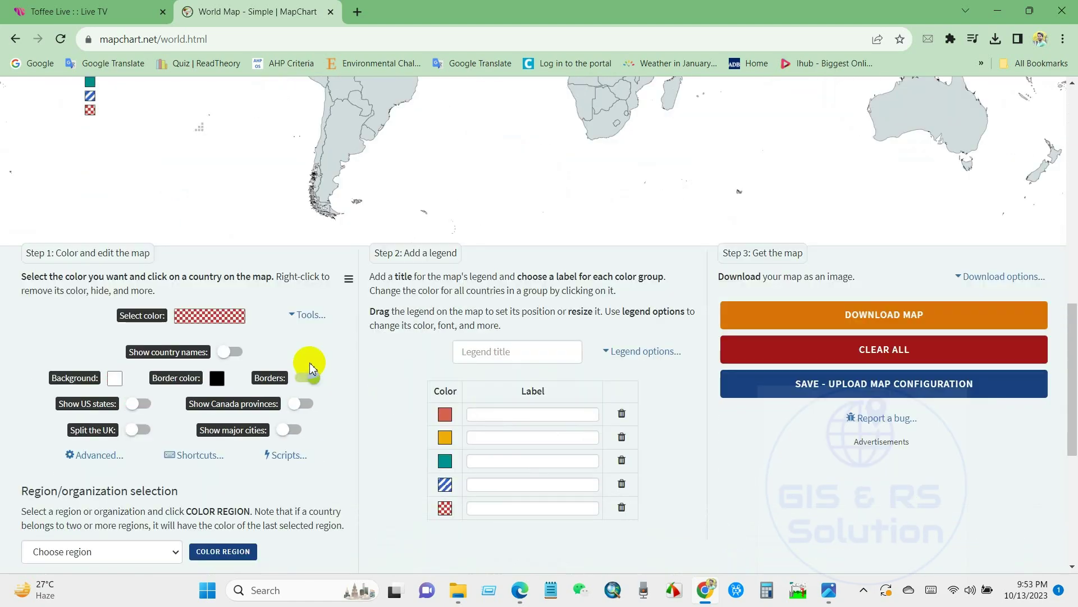
pyautogui.scroll(-3, 309, 362)
pyautogui.scroll(6, 310, 365)
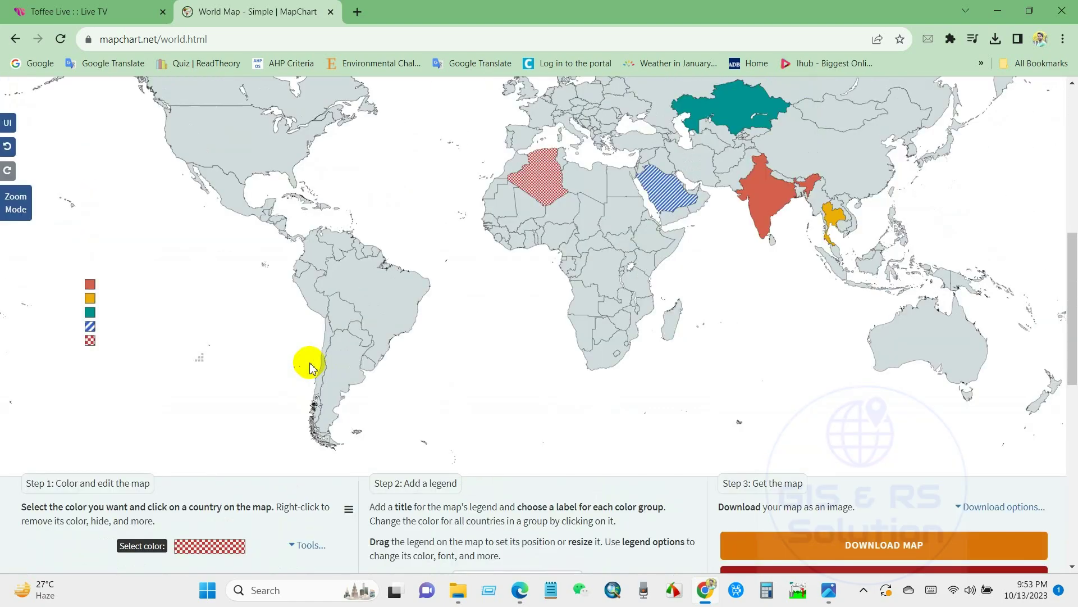
pyautogui.scroll(-5, 310, 365)
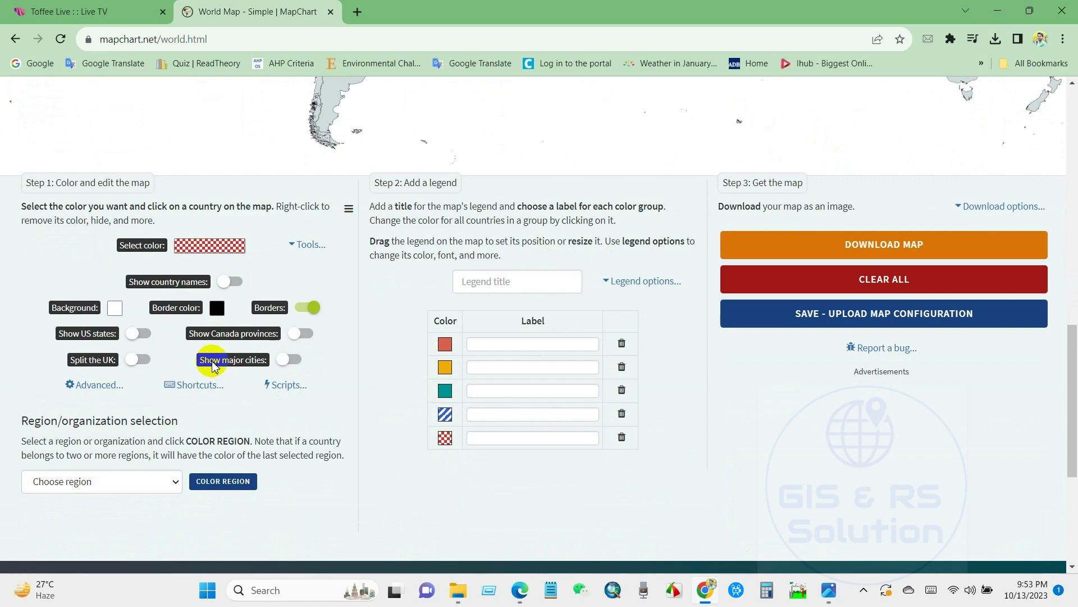
pyautogui.scroll(-1, 212, 366)
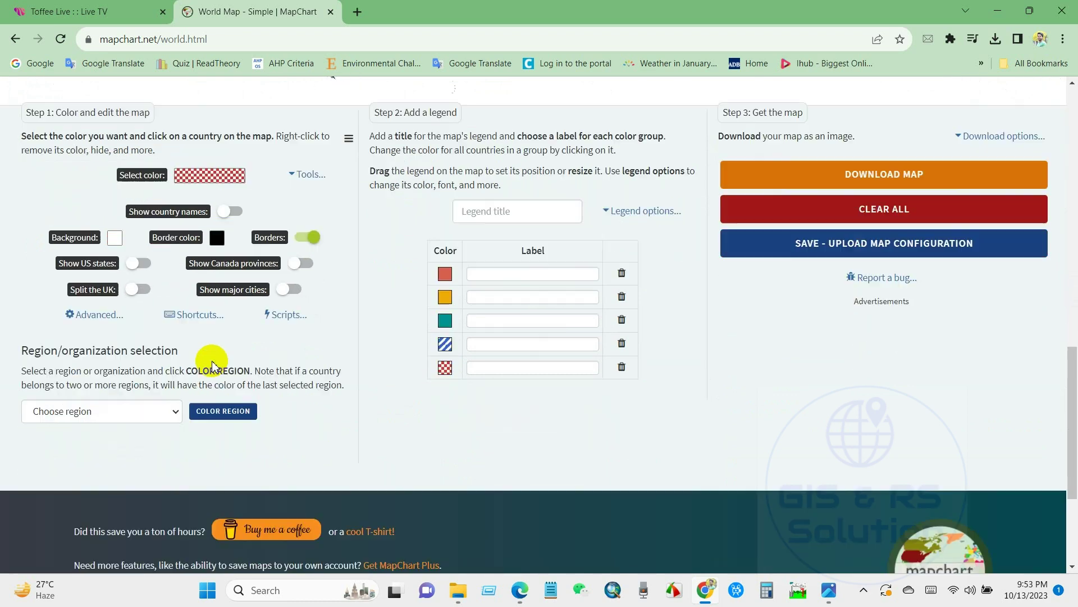
pyautogui.click(238, 212)
pyautogui.scroll(8, 573, 286)
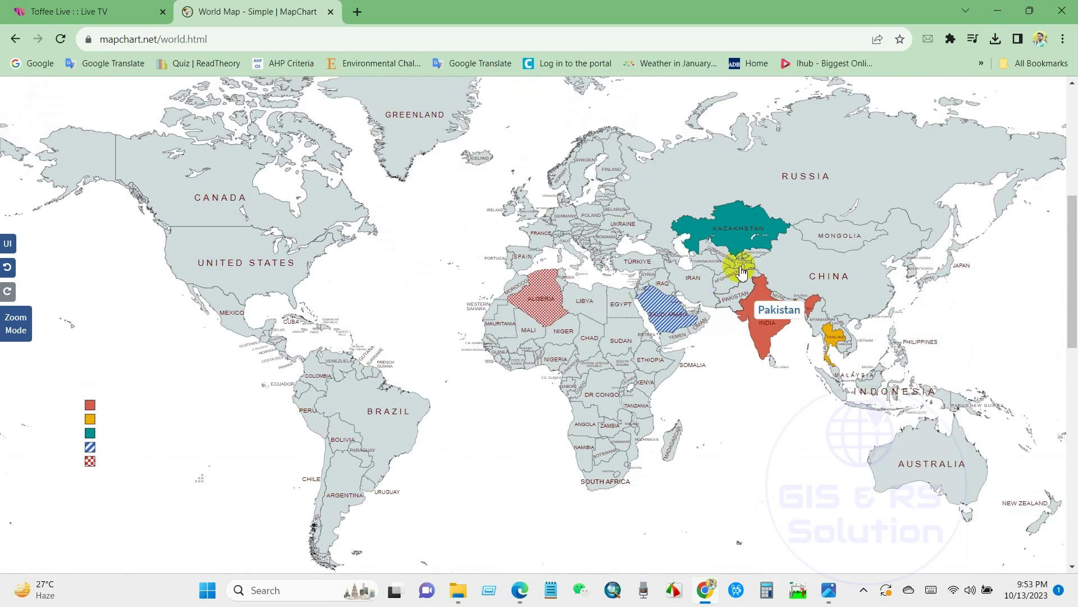
pyautogui.scroll(-9, 284, 321)
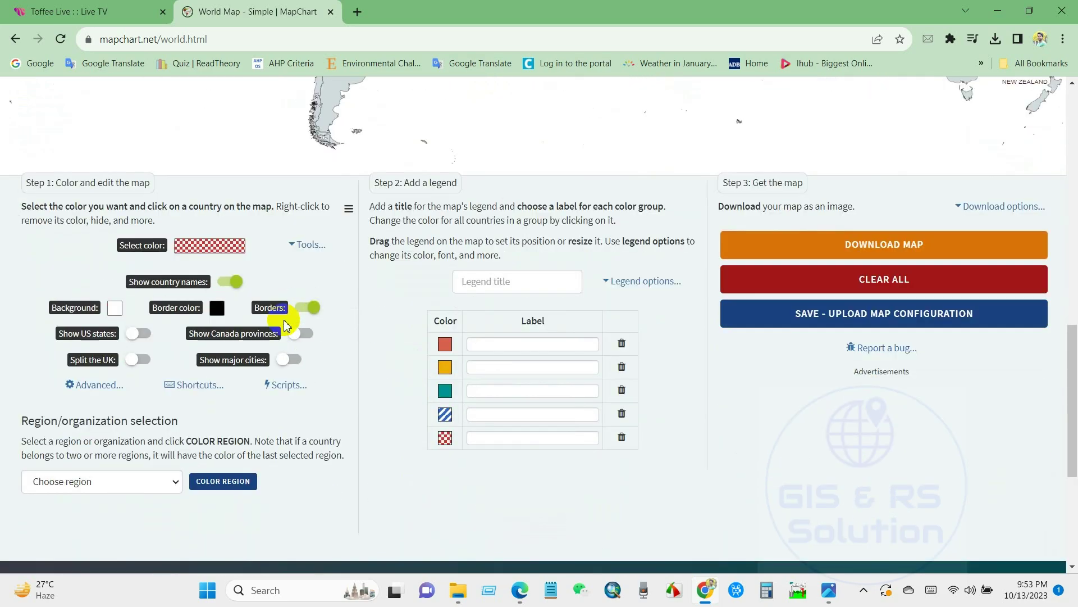
pyautogui.scroll(-1, 283, 323)
pyautogui.scroll(2, 284, 323)
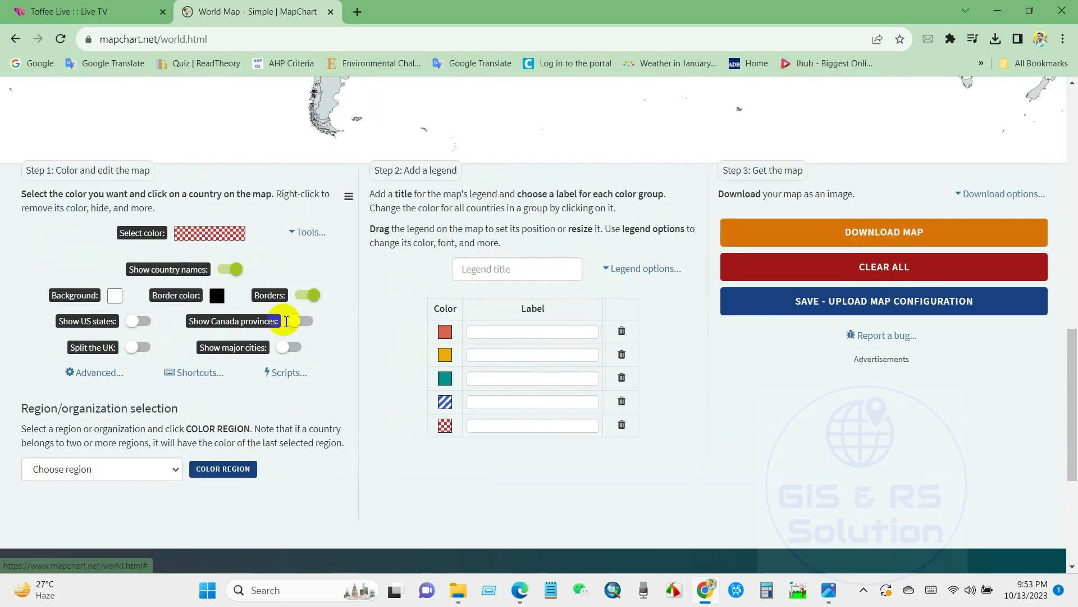
pyautogui.scroll(-4, 283, 322)
pyautogui.scroll(10, 284, 320)
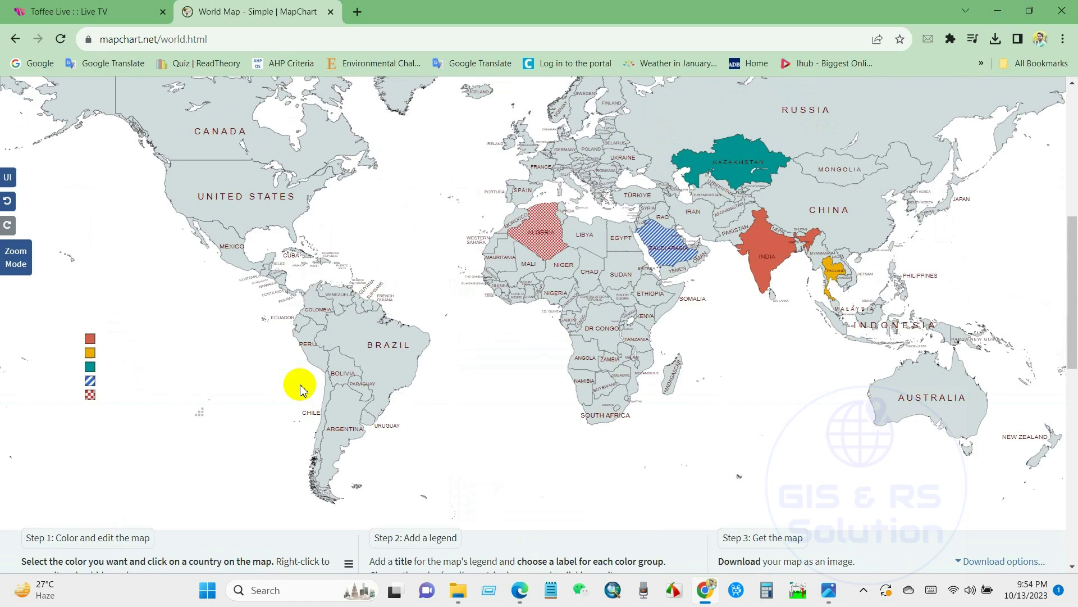
pyautogui.scroll(-6, 292, 354)
pyautogui.click(474, 290)
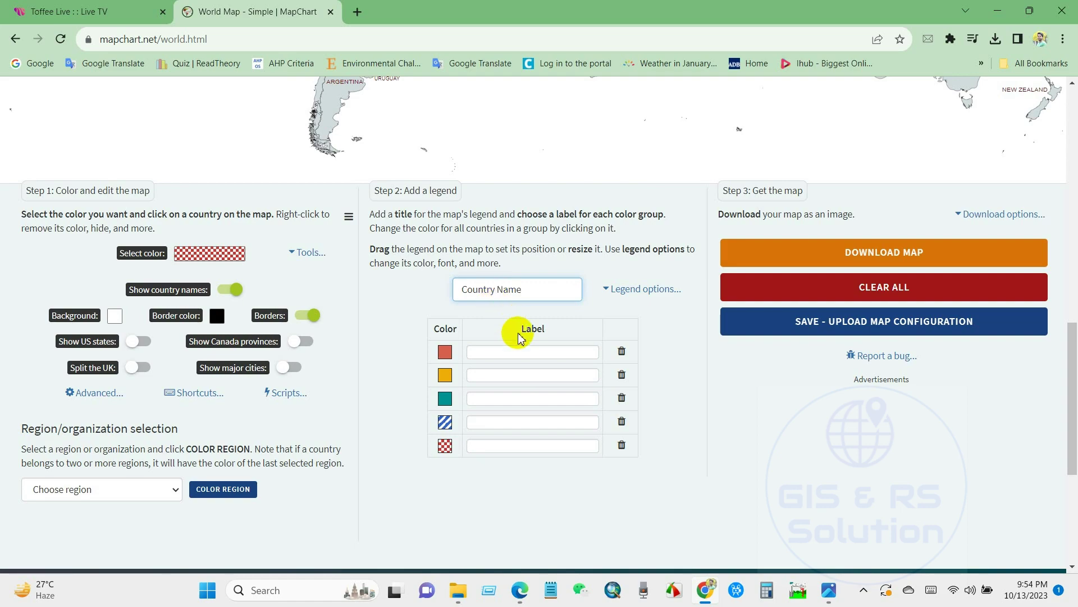
# Title the legend 'Country Name' and label rows India, Thailand, Kazakhstan, Saudi Arabia, Algeria.
pyautogui.scroll(11, 665, 307)
pyautogui.scroll(-6, 667, 311)
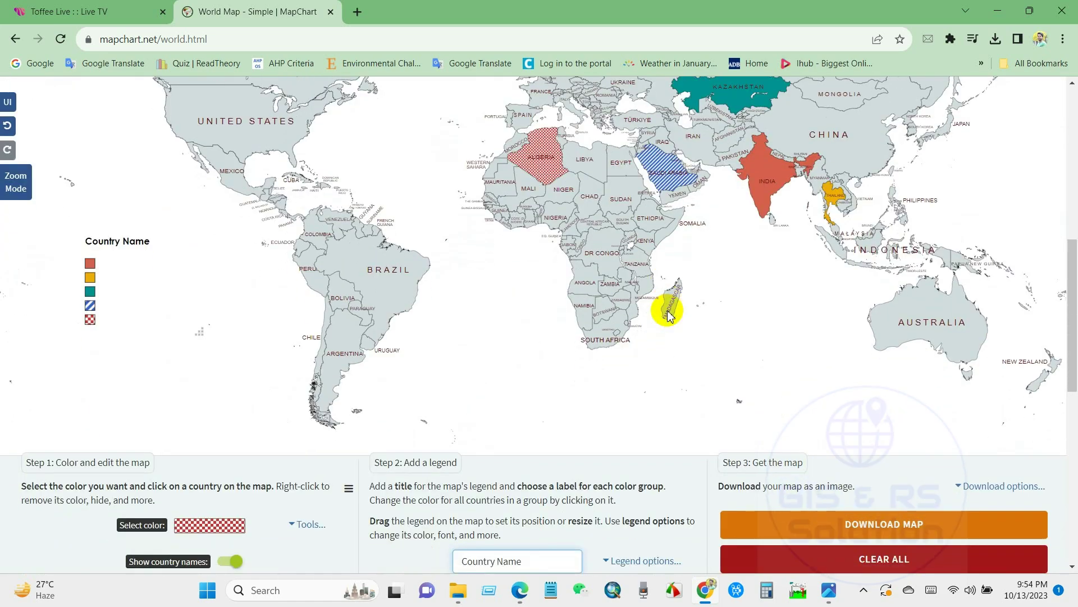
pyautogui.scroll(-1, 667, 312)
pyautogui.scroll(-4, 541, 498)
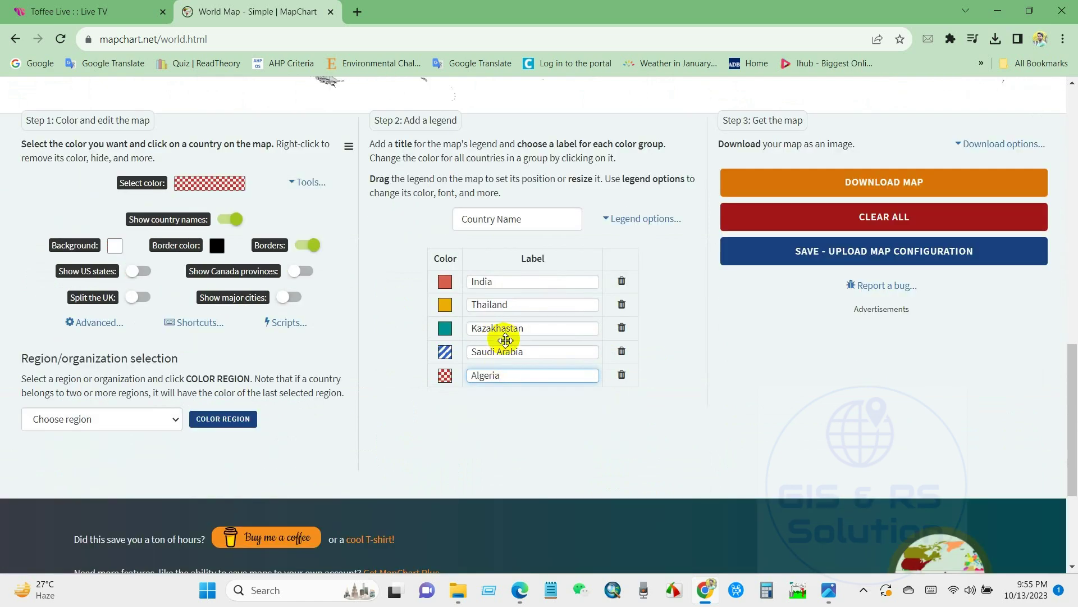
pyautogui.scroll(6, 505, 340)
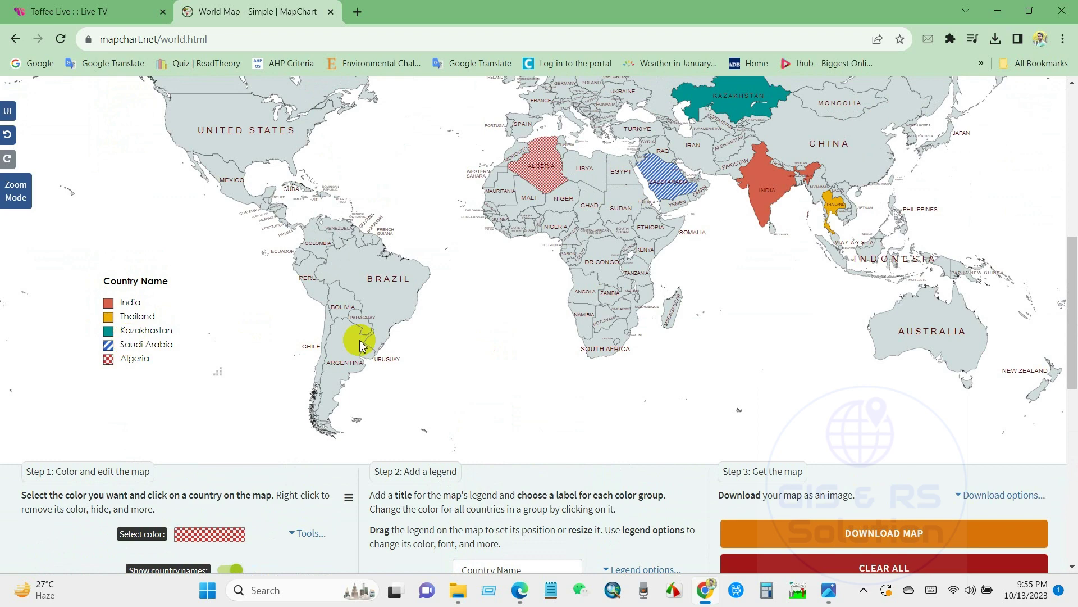
pyautogui.scroll(-5, 594, 320)
pyautogui.scroll(-1, 598, 343)
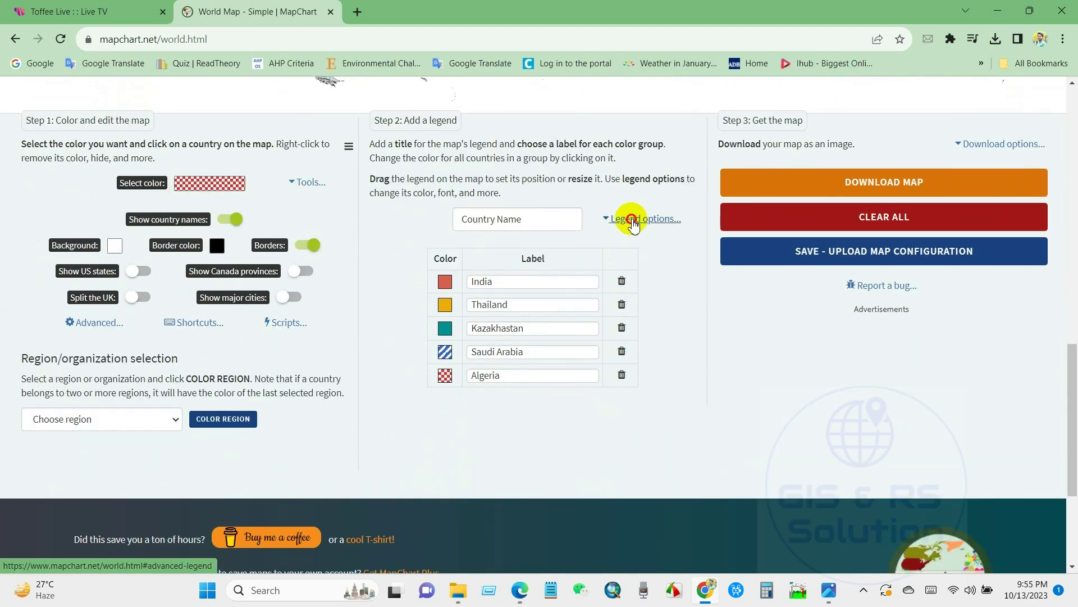
# Set the legend size to Large with a grey background.
pyautogui.click(633, 221)
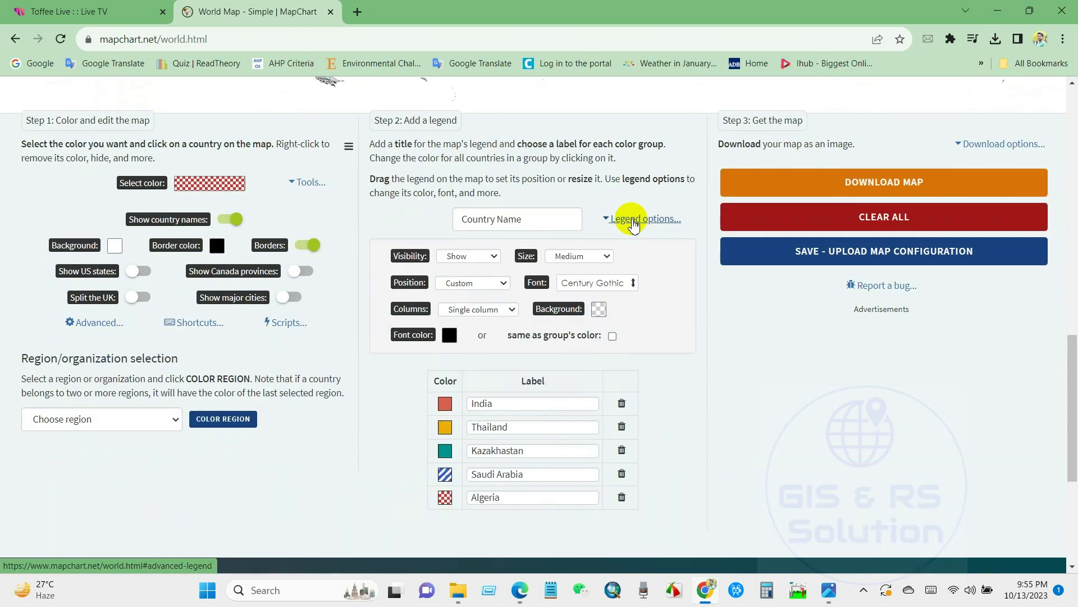
pyautogui.click(569, 258)
pyautogui.click(574, 293)
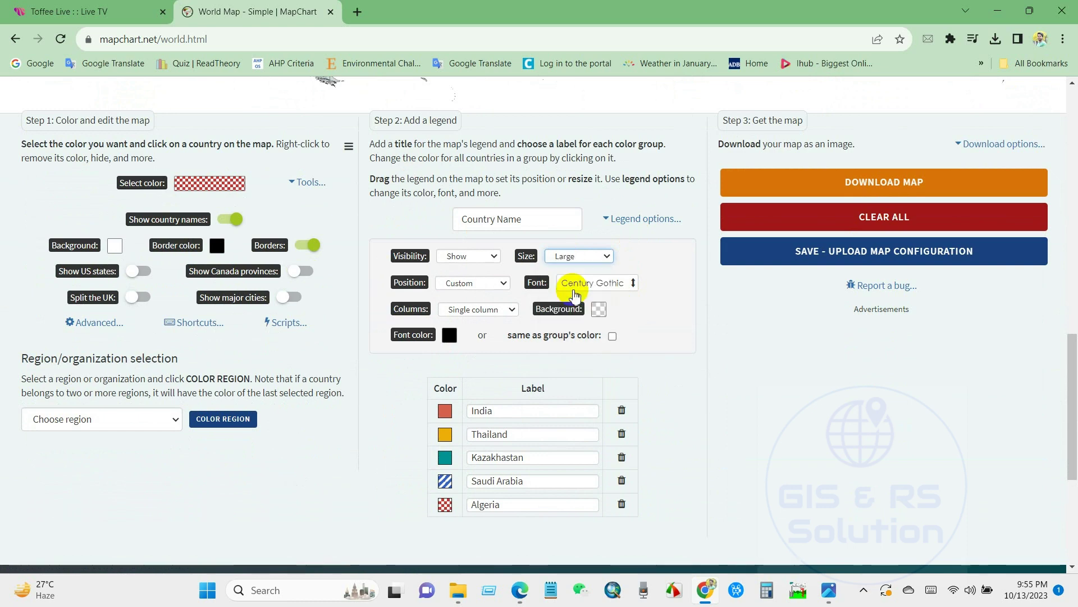
pyautogui.scroll(3, 506, 298)
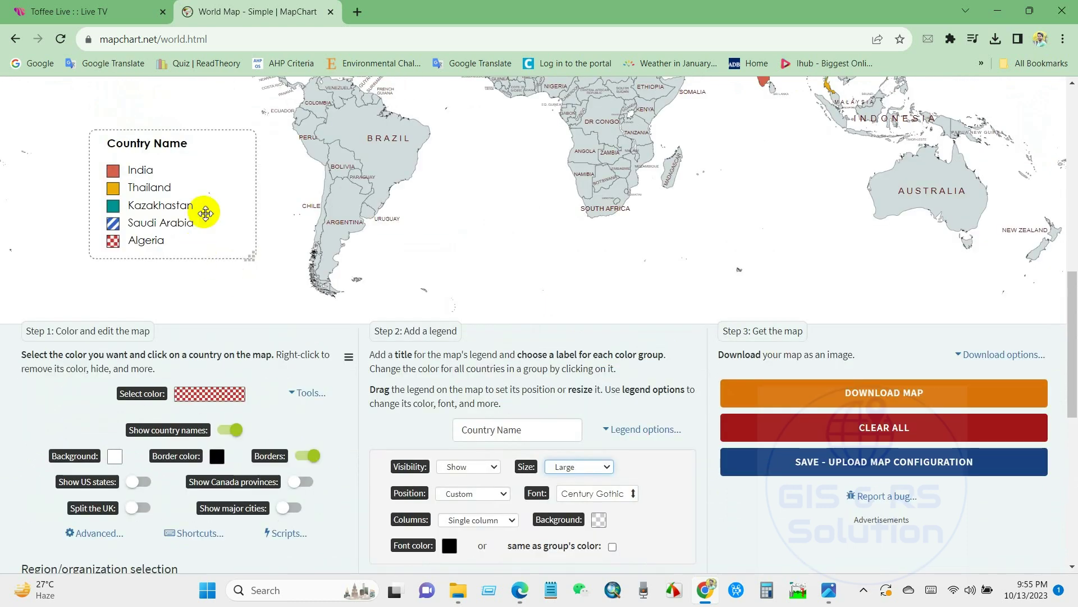
pyautogui.scroll(-3, 556, 353)
pyautogui.click(598, 308)
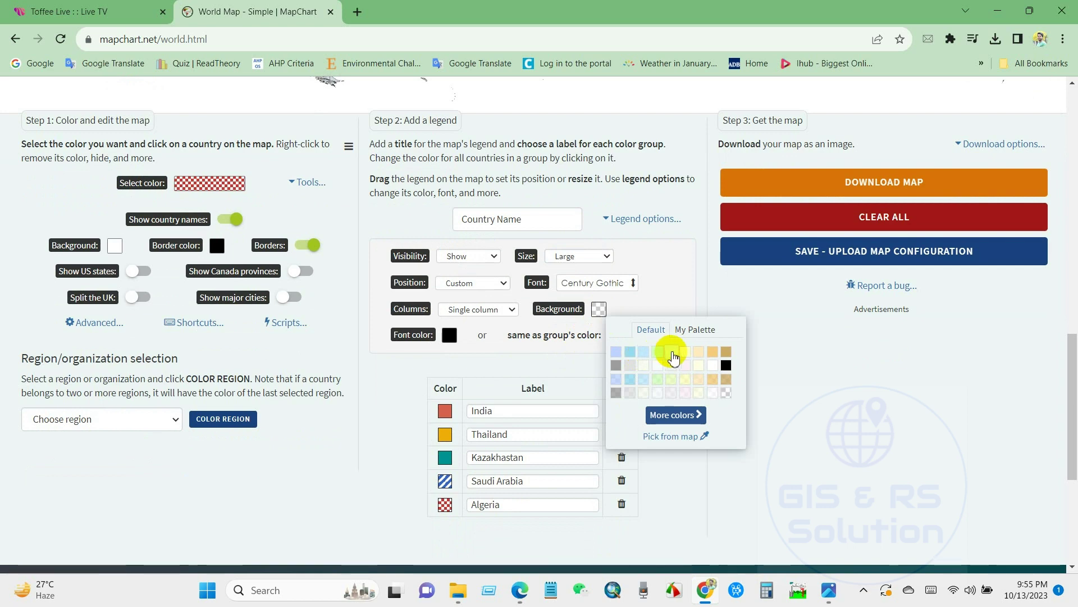
pyautogui.click(631, 365)
# Drag the legend box slightly further left on the map.
pyautogui.scroll(5, 337, 320)
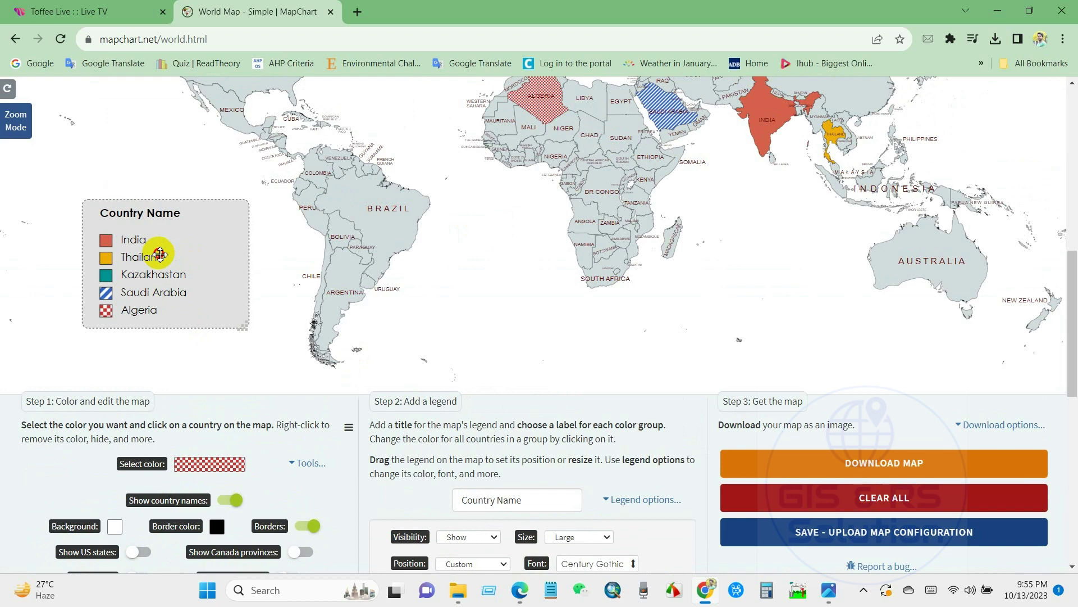
pyautogui.moveTo(160, 254); pyautogui.dragTo(120, 251)
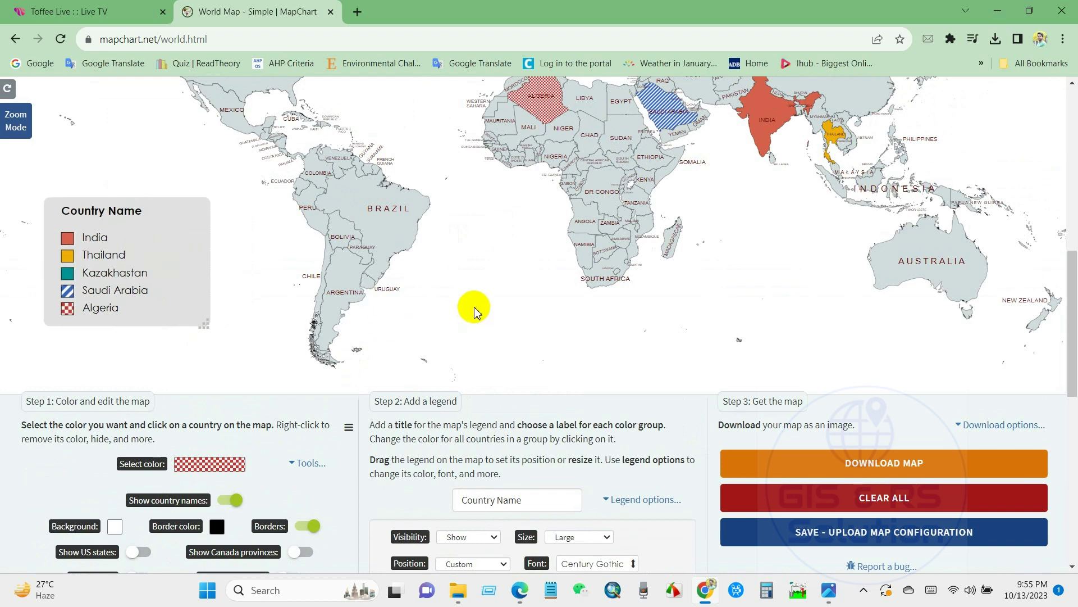
pyautogui.scroll(-3, 474, 310)
pyautogui.scroll(-2, 474, 323)
pyautogui.scroll(2, 474, 320)
# Download the world map as a 6460×3403 JPEG named Country_Name.jpeg.
pyautogui.click(882, 262)
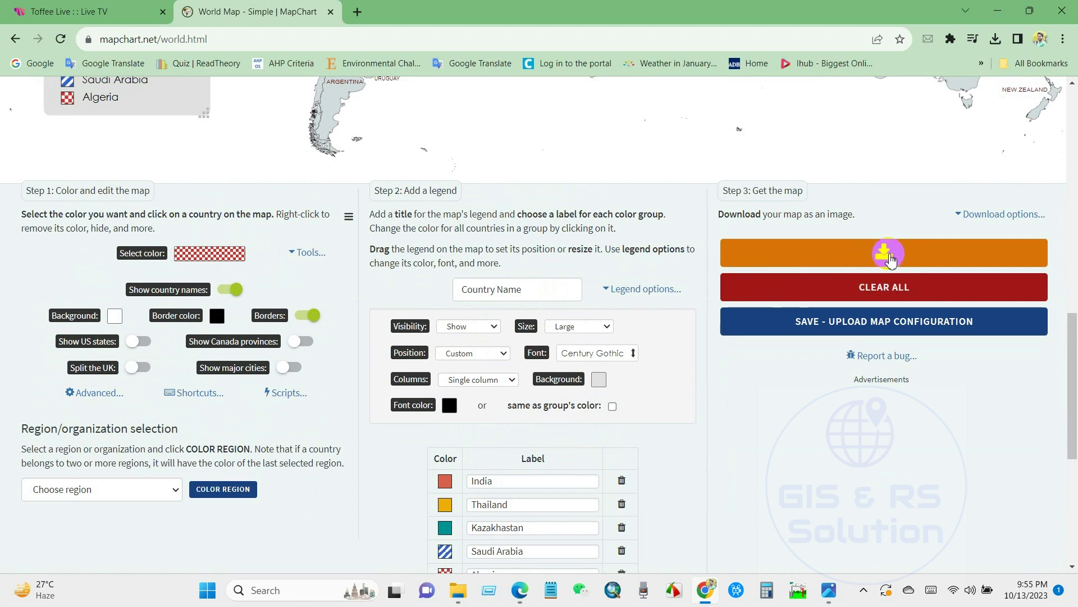
pyautogui.click(1009, 214)
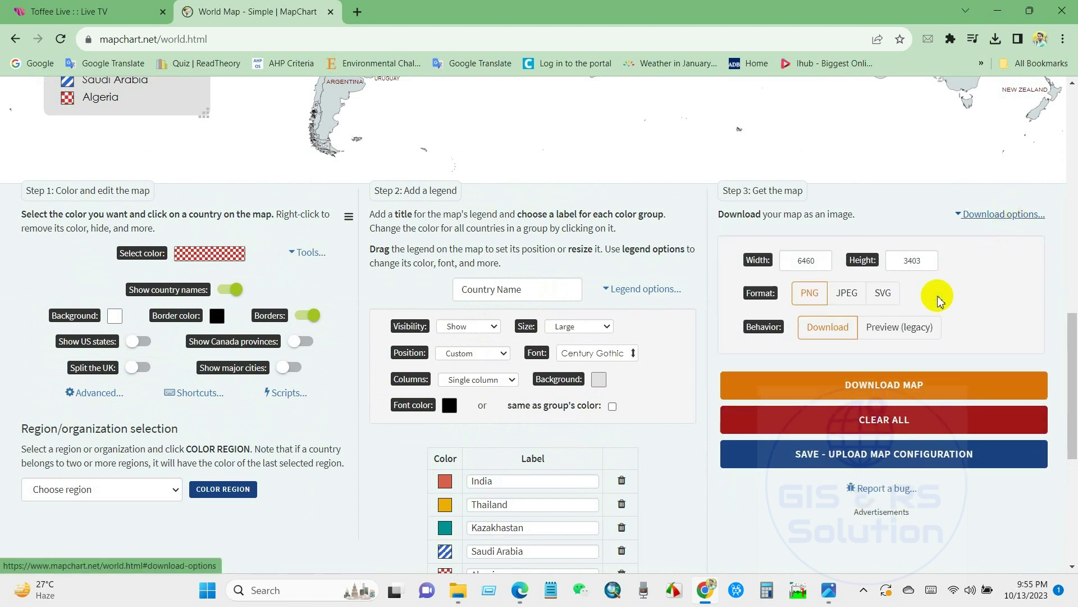
pyautogui.click(850, 293)
pyautogui.click(870, 378)
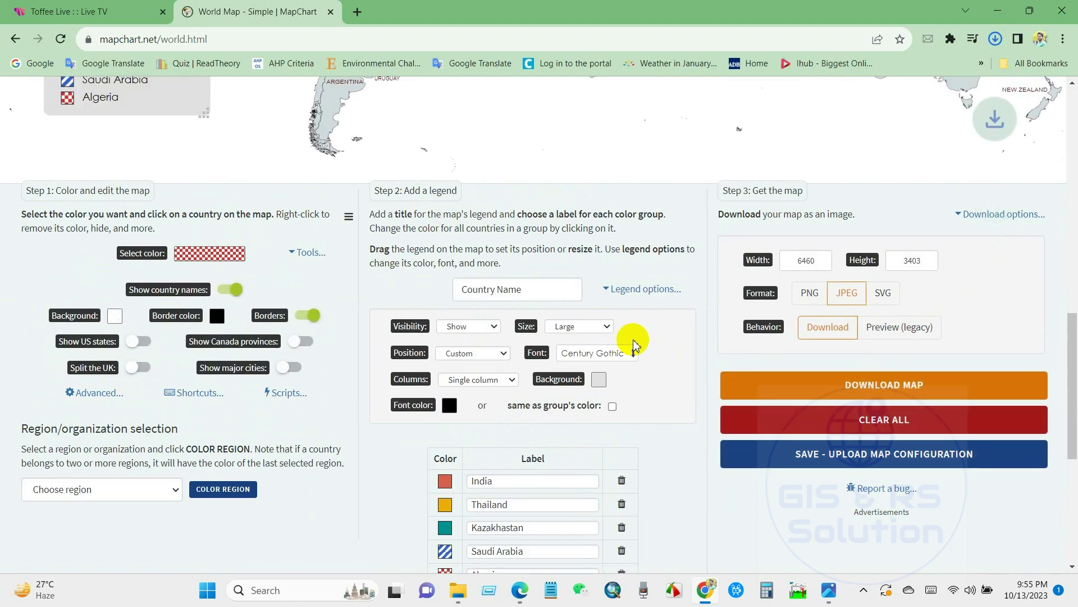
pyautogui.scroll(12, 631, 344)
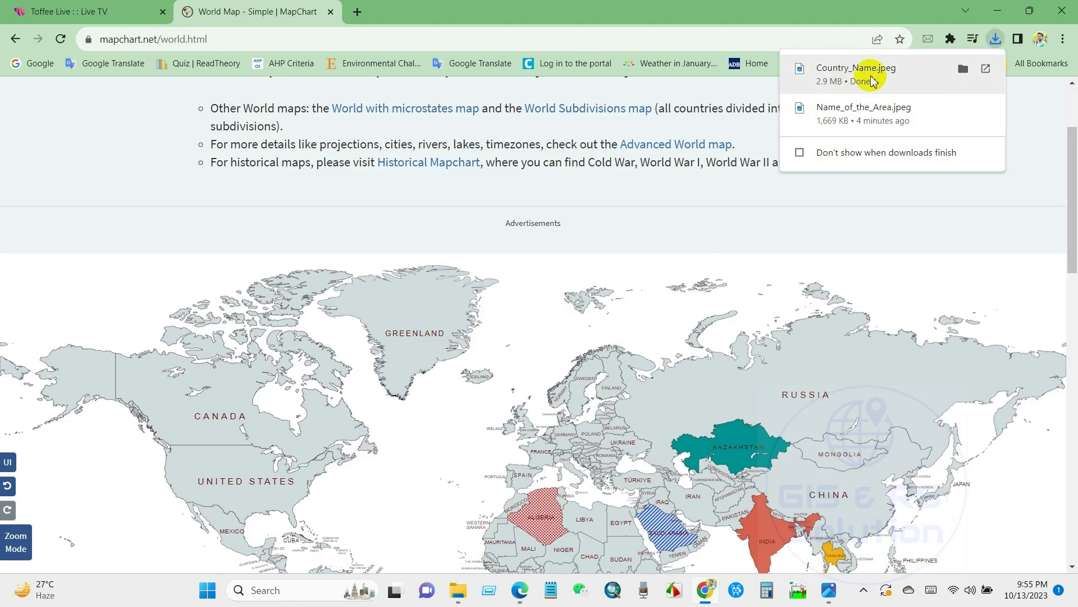
pyautogui.click(963, 69)
# Open Country_Name.jpeg in Photos and view it maximized.
pyautogui.doubleClick(398, 168)
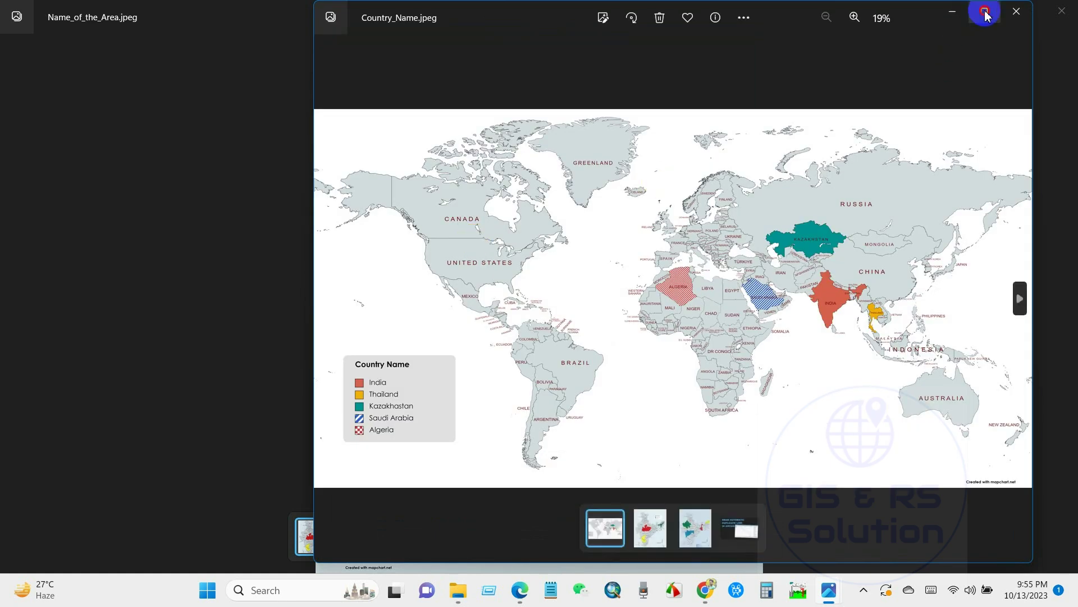
pyautogui.click(982, 12)
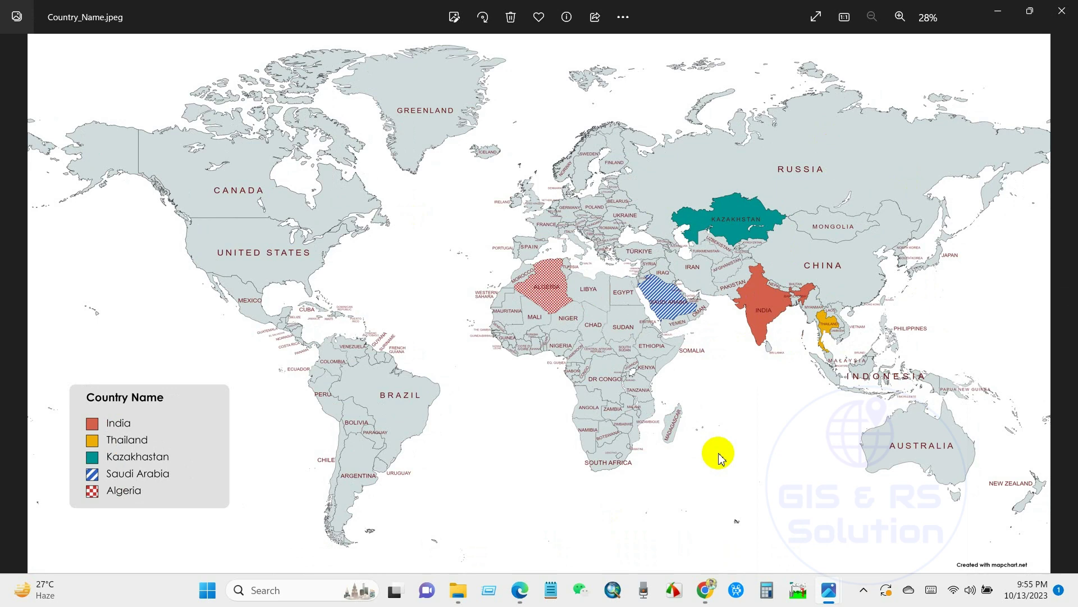
pyautogui.click(1000, 12)
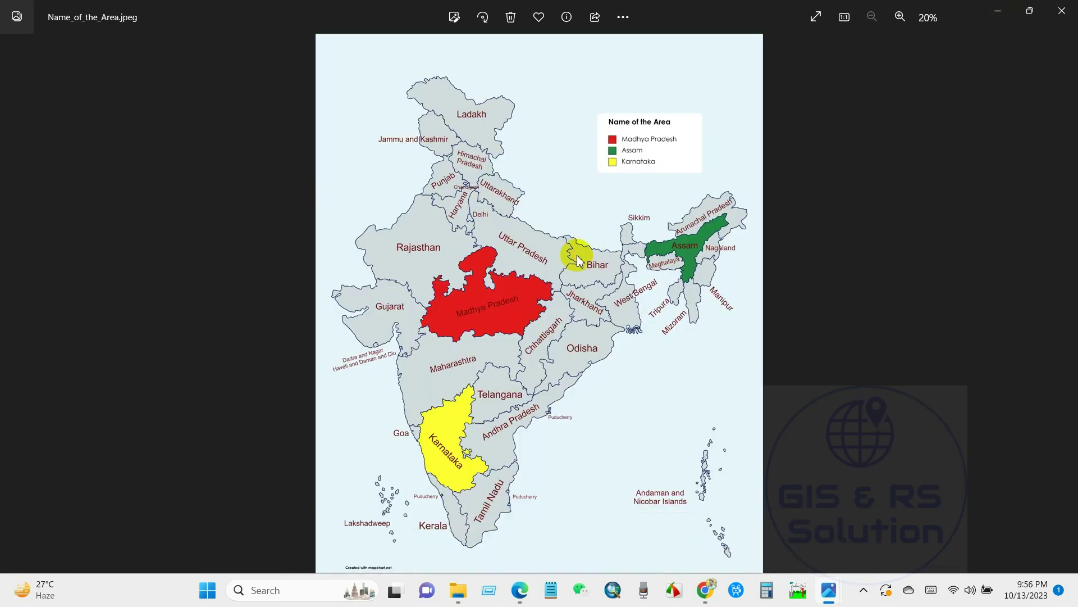
# Flip between Country_Name.jpeg and Name_of_the_Area.jpeg, then return to the MapChart world map.
pyautogui.hotkey('alt', 'Tab')
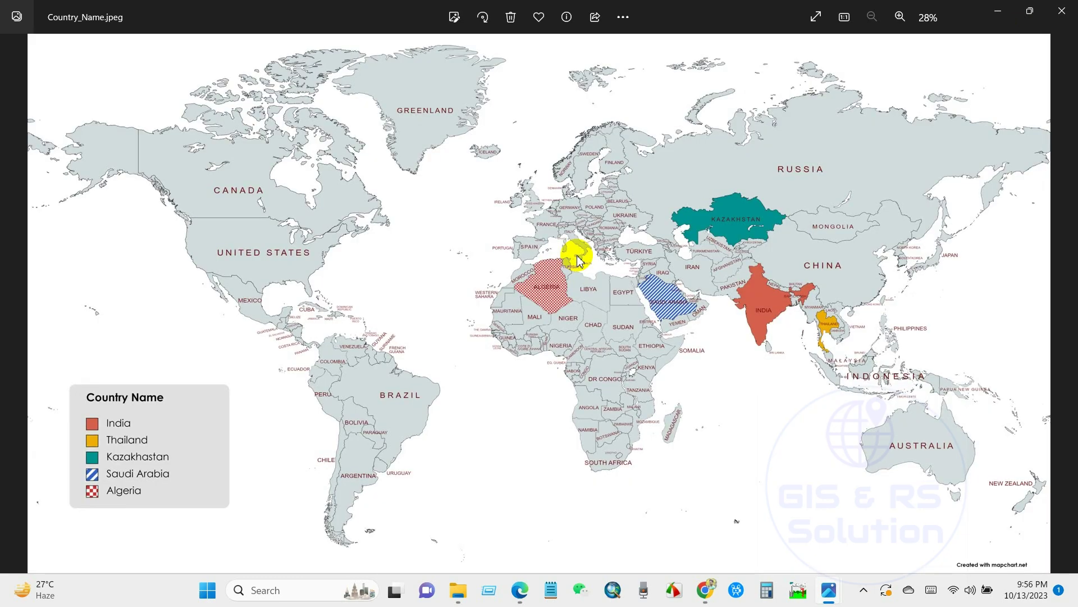
pyautogui.hotkey('alt', 'Tab')
pyautogui.press('Right')
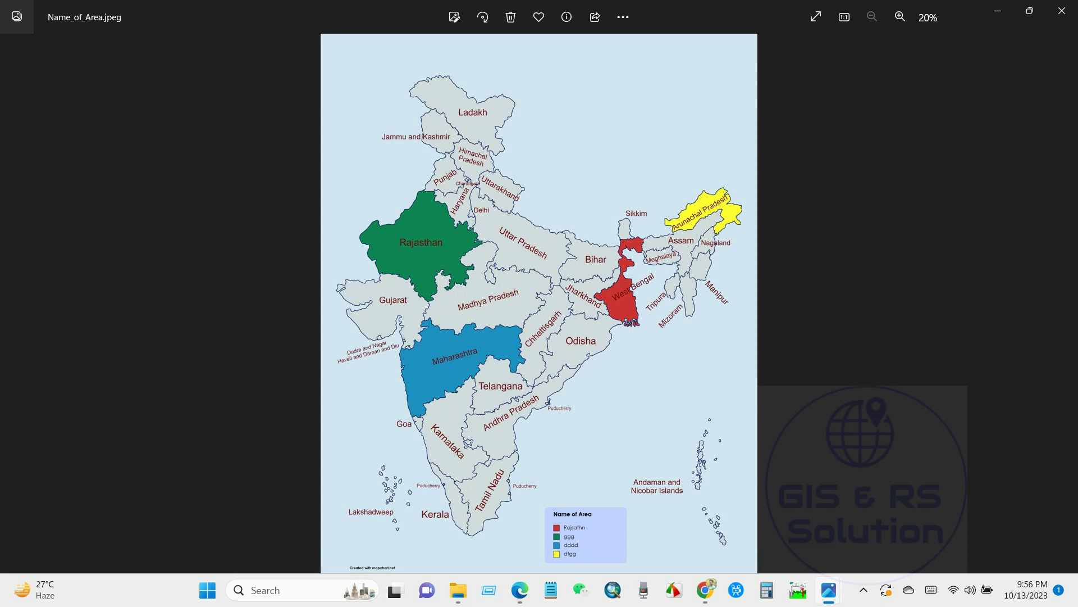
pyautogui.press('Left')
pyautogui.hotkey('alt', 'Tab')
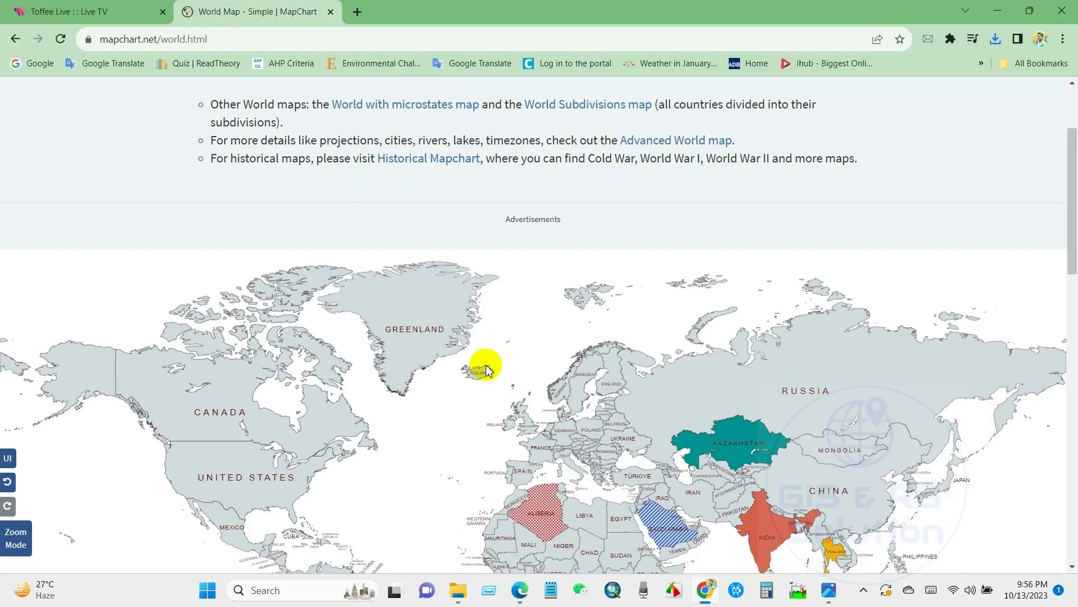
pyautogui.scroll(3, 484, 363)
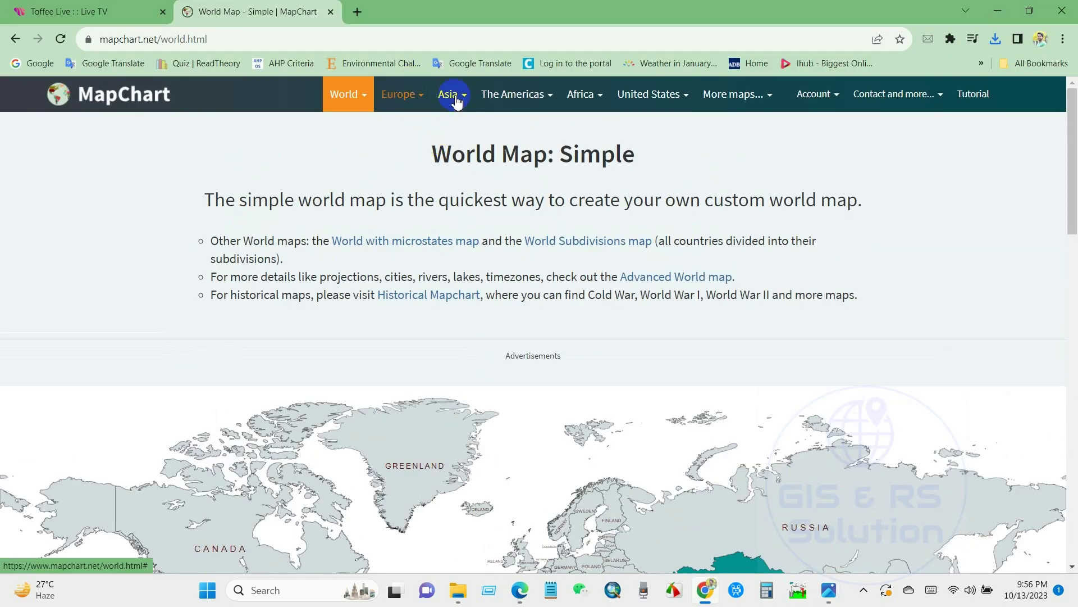